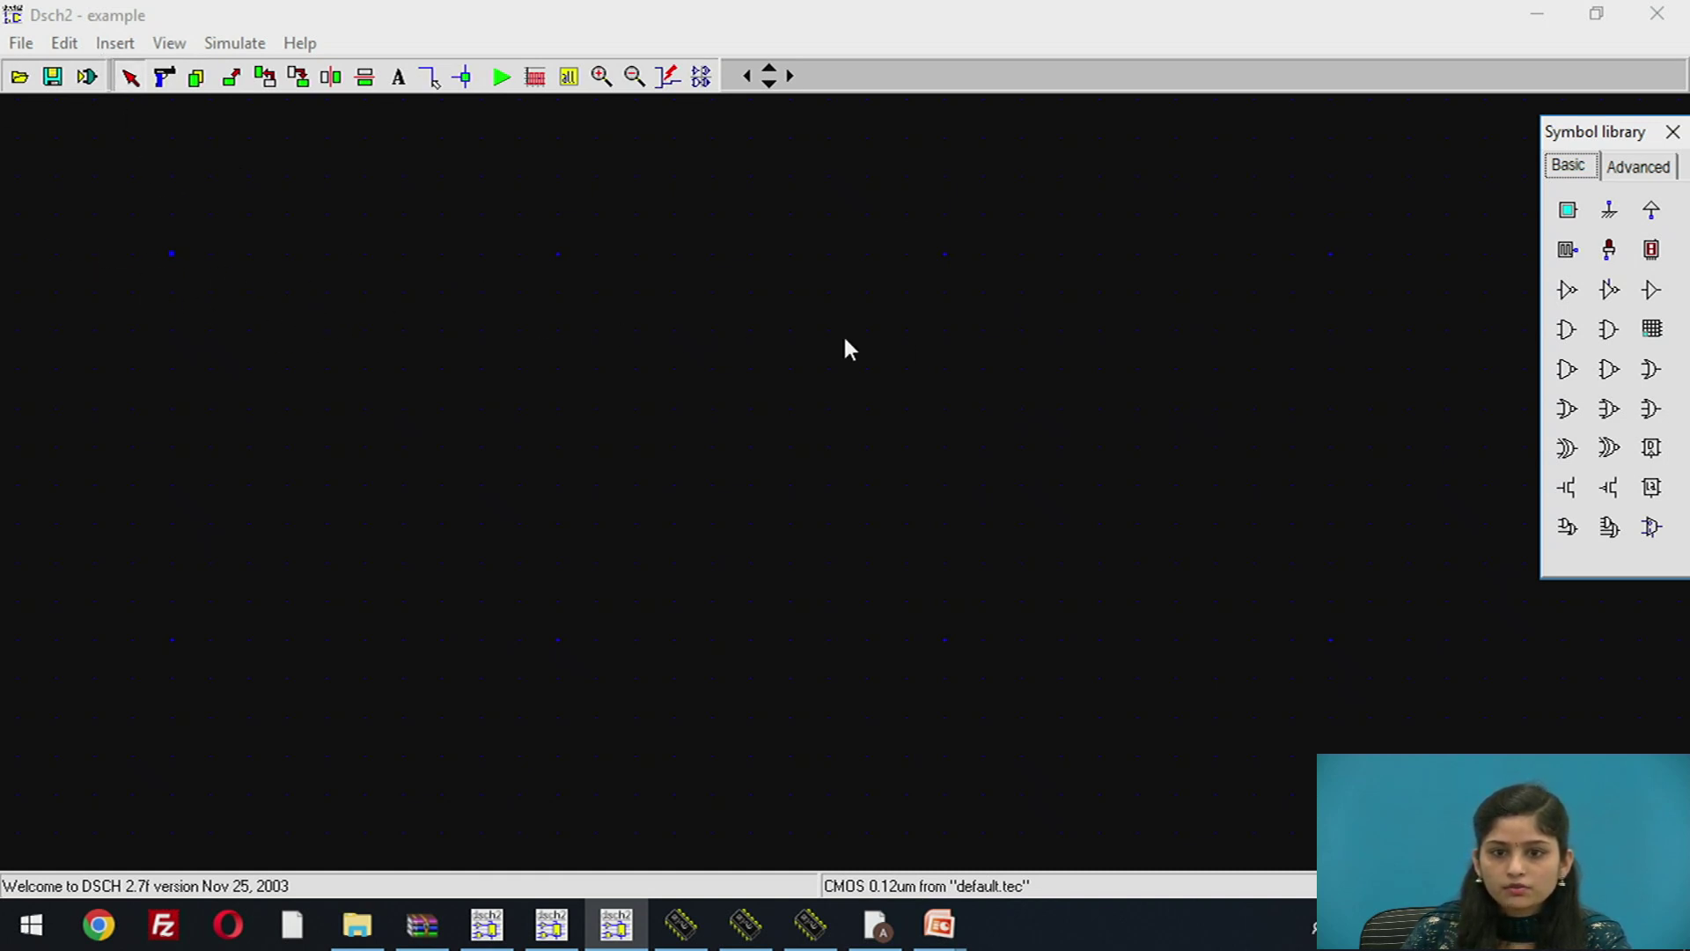
# Step: Place two pMOS transistors side by side on the schematic, zooming out to fit them
pyautogui.click(1610, 490)
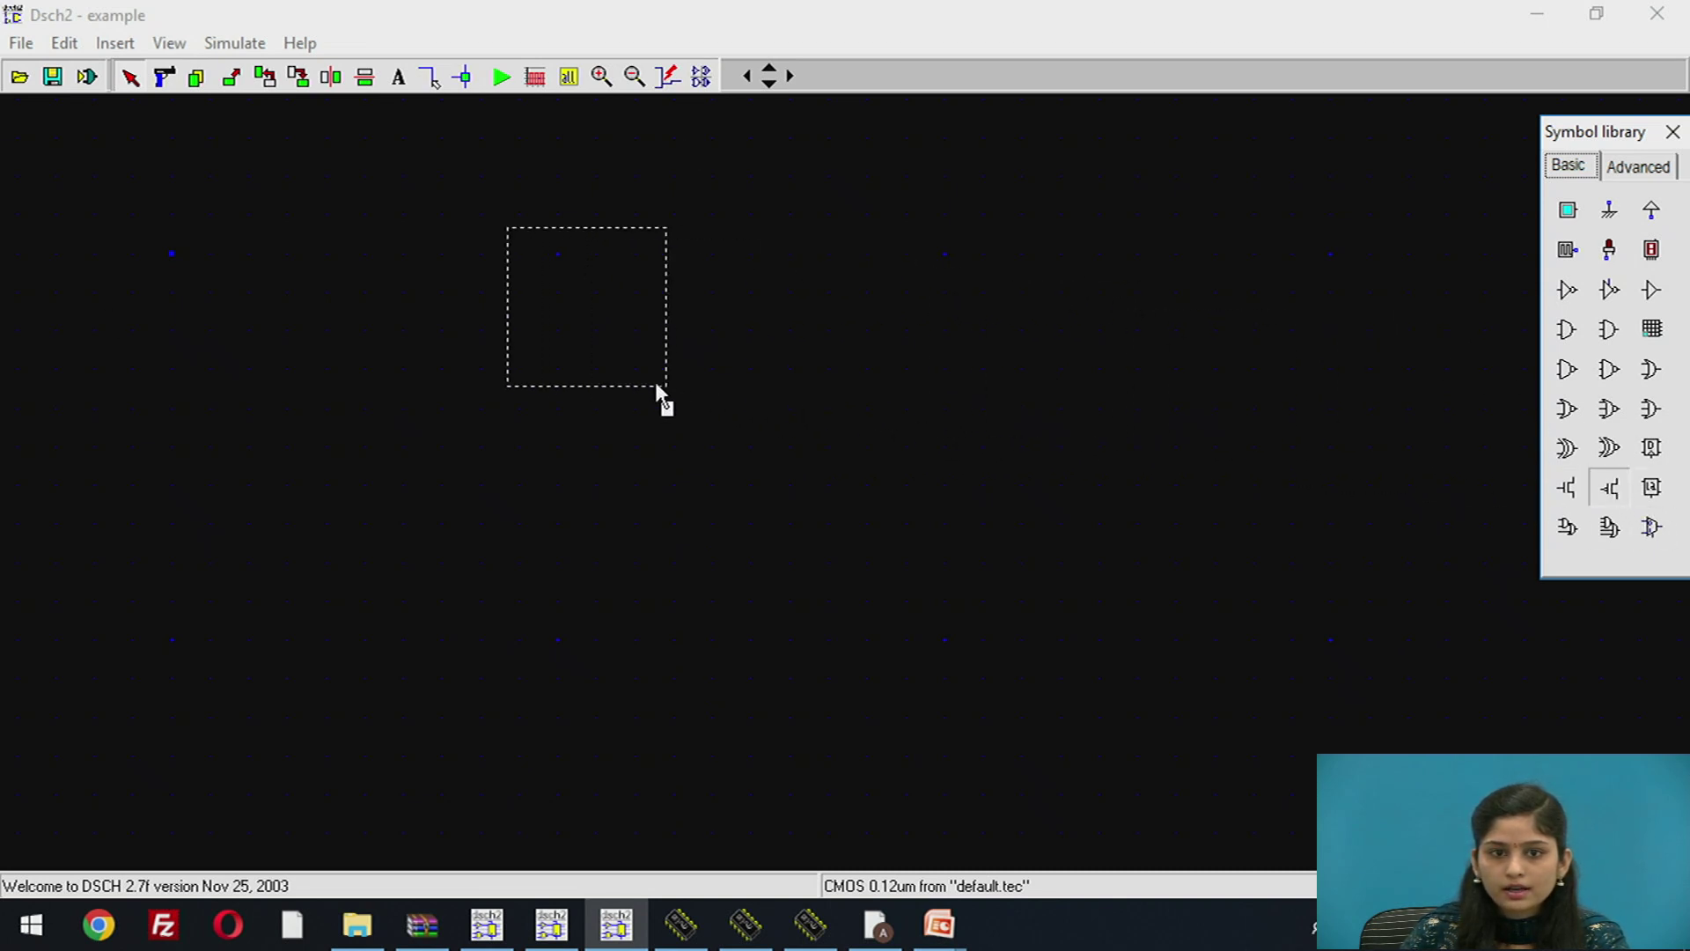
pyautogui.click(627, 365)
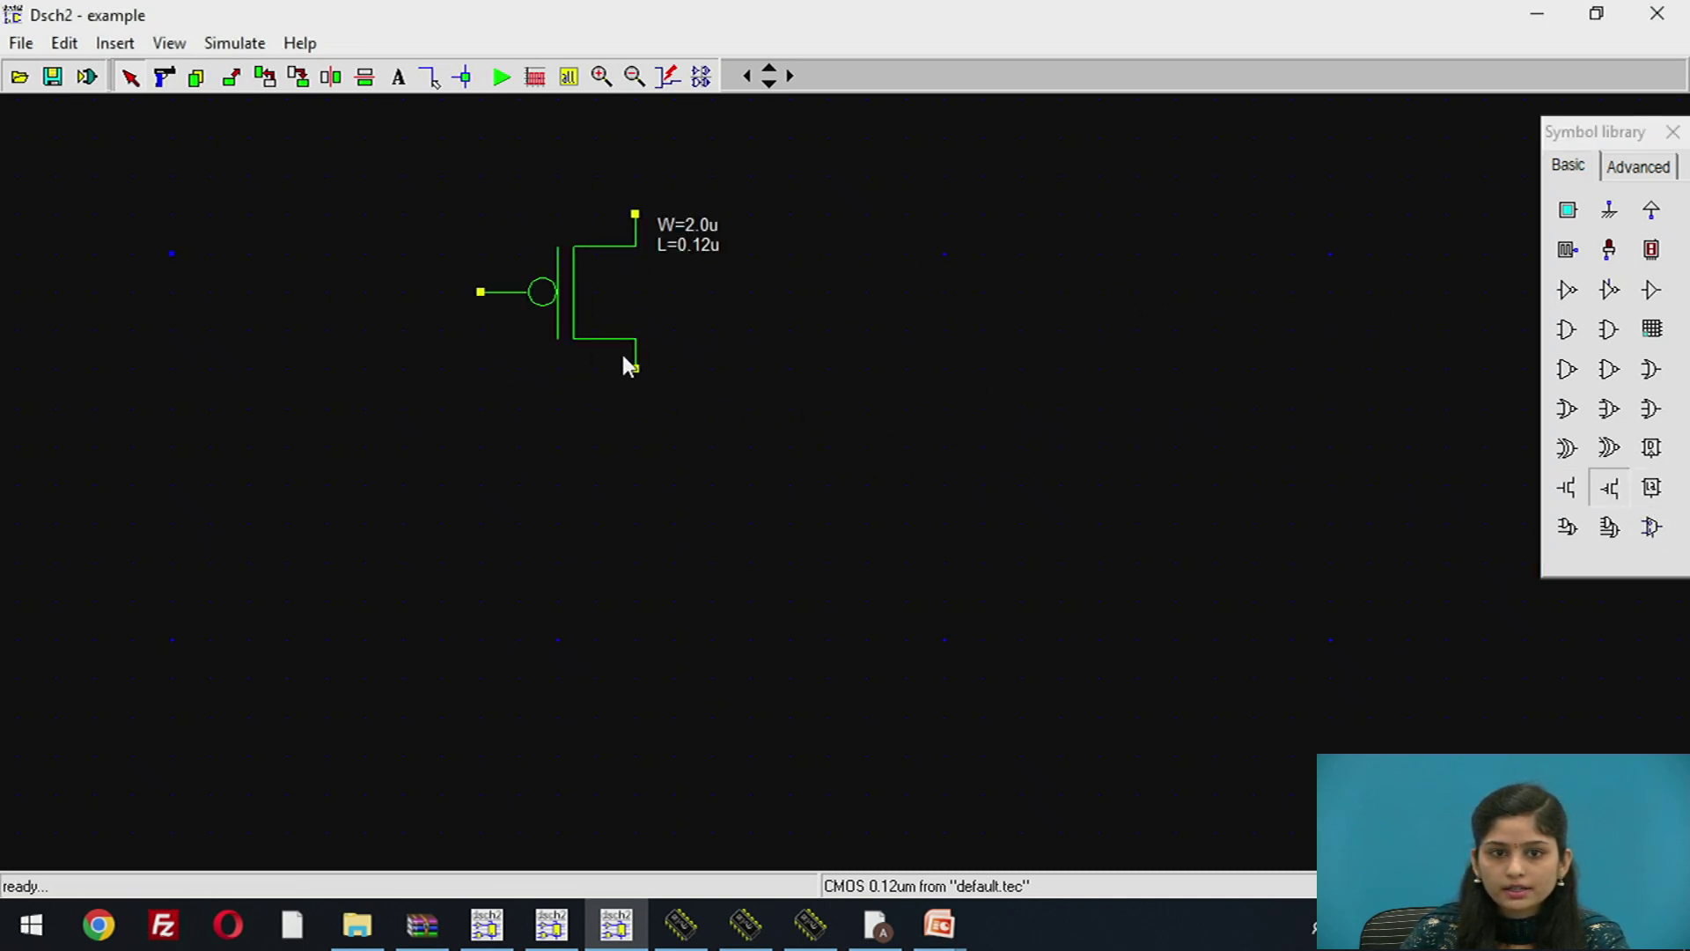
pyautogui.click(634, 77)
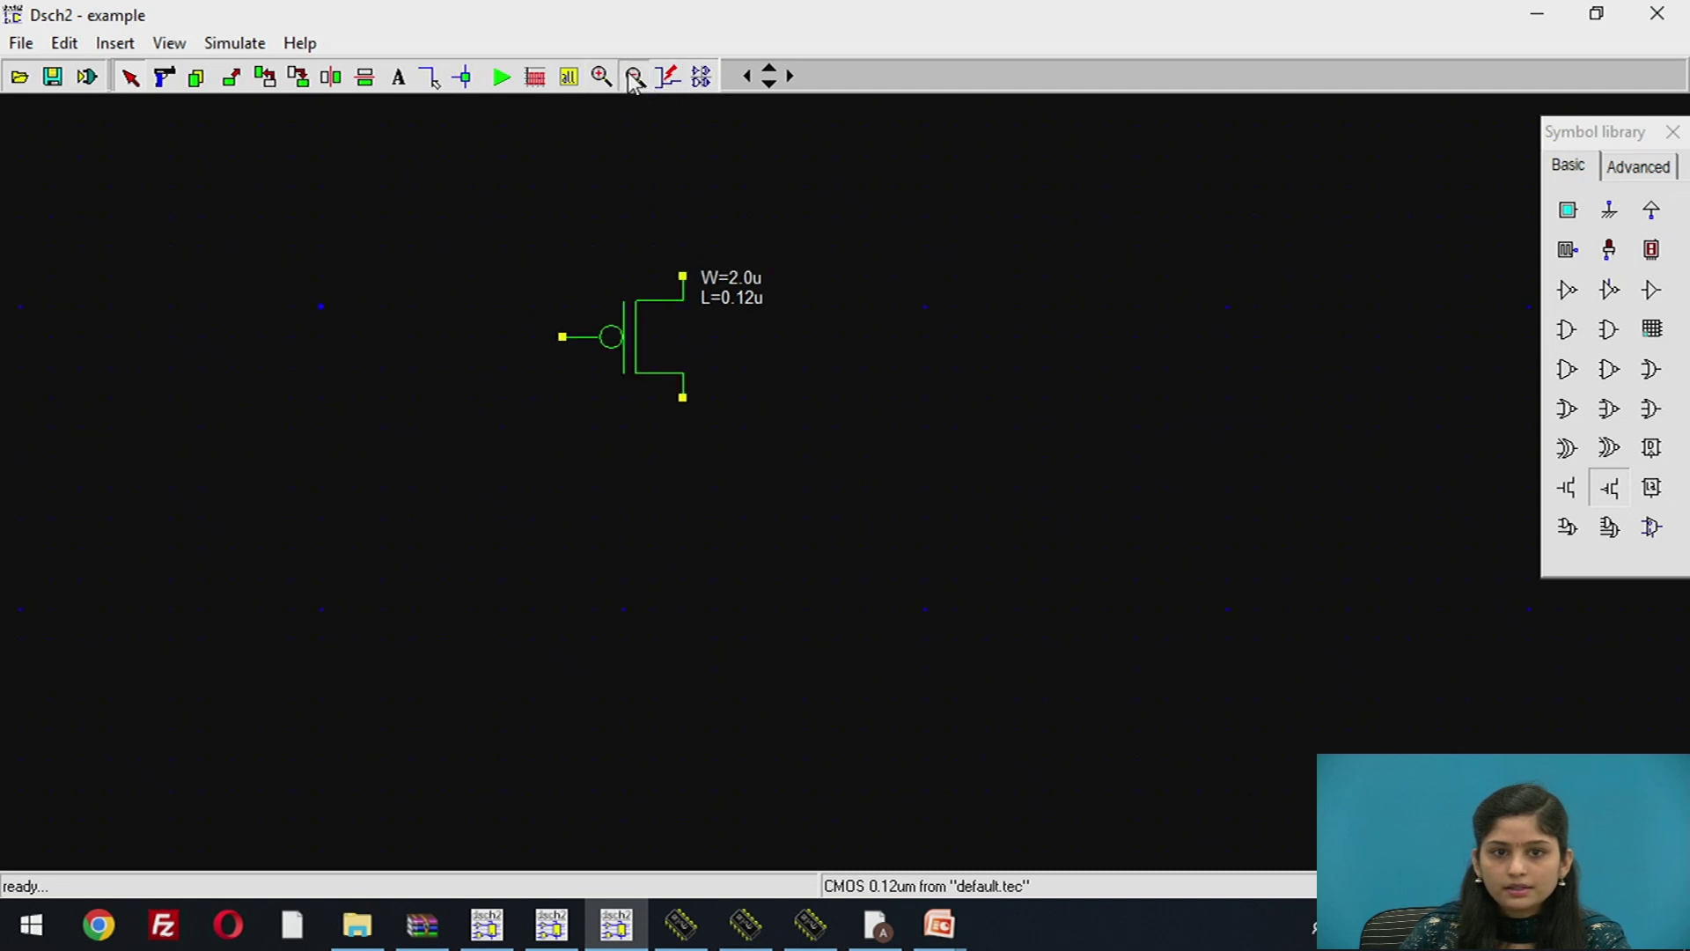
pyautogui.click(634, 77)
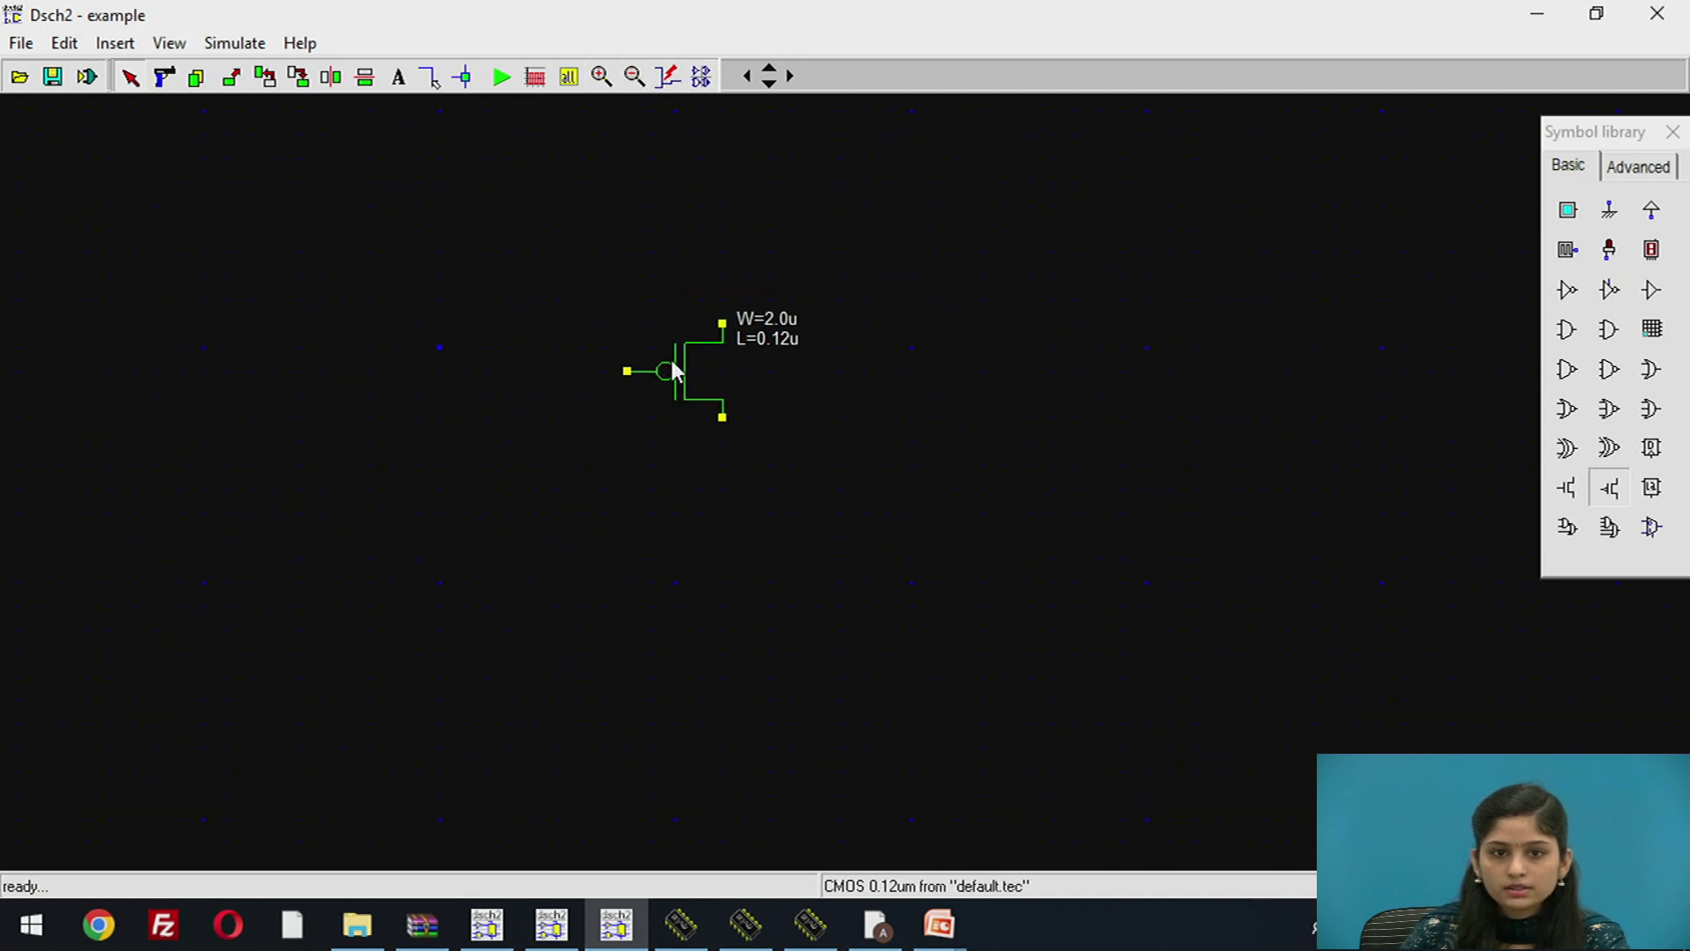
pyautogui.moveTo(669, 355); pyautogui.dragTo(585, 327)
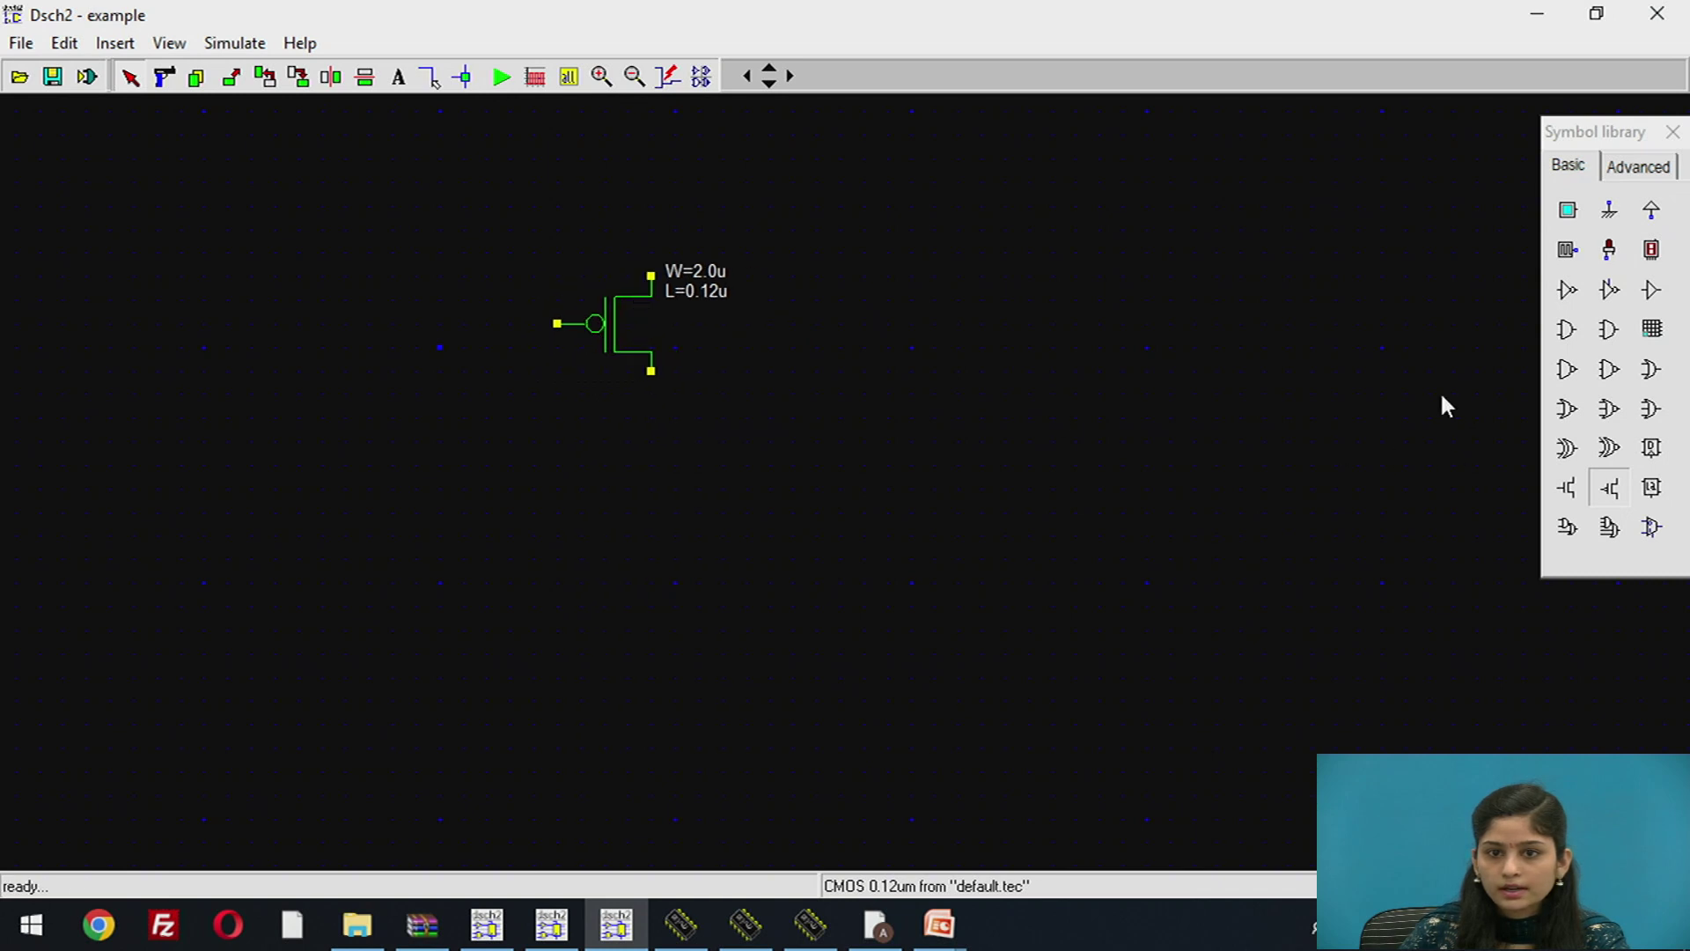
pyautogui.moveTo(1609, 491); pyautogui.dragTo(1292, 398)
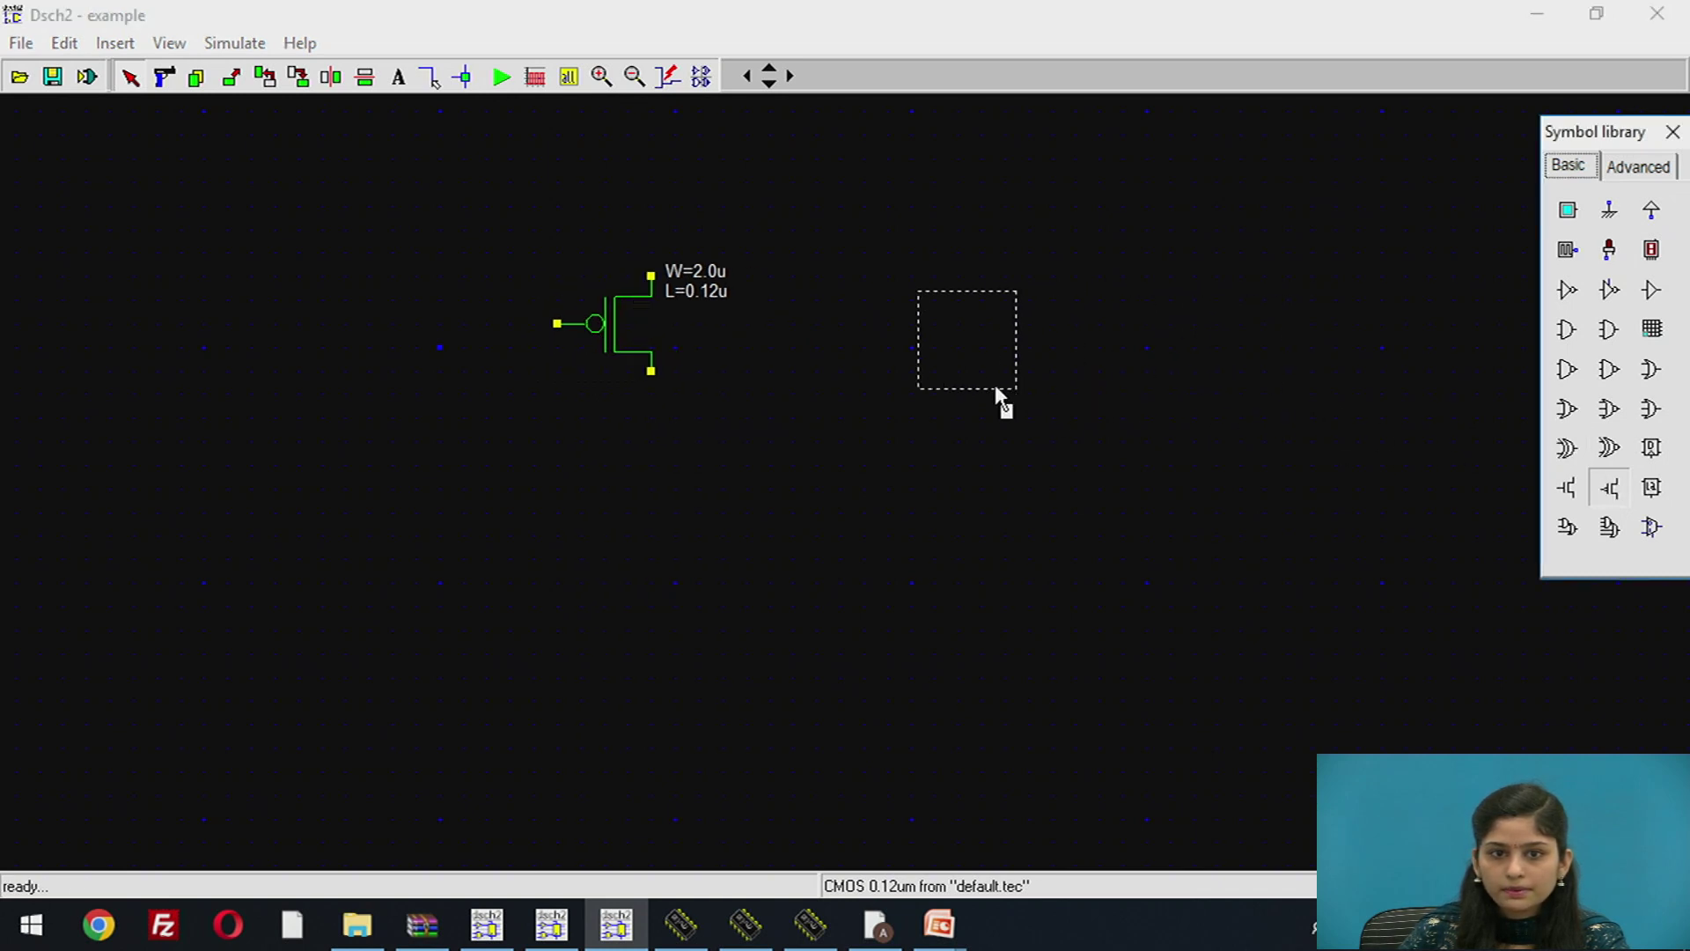
pyautogui.moveTo(997, 387); pyautogui.dragTo(811, 381)
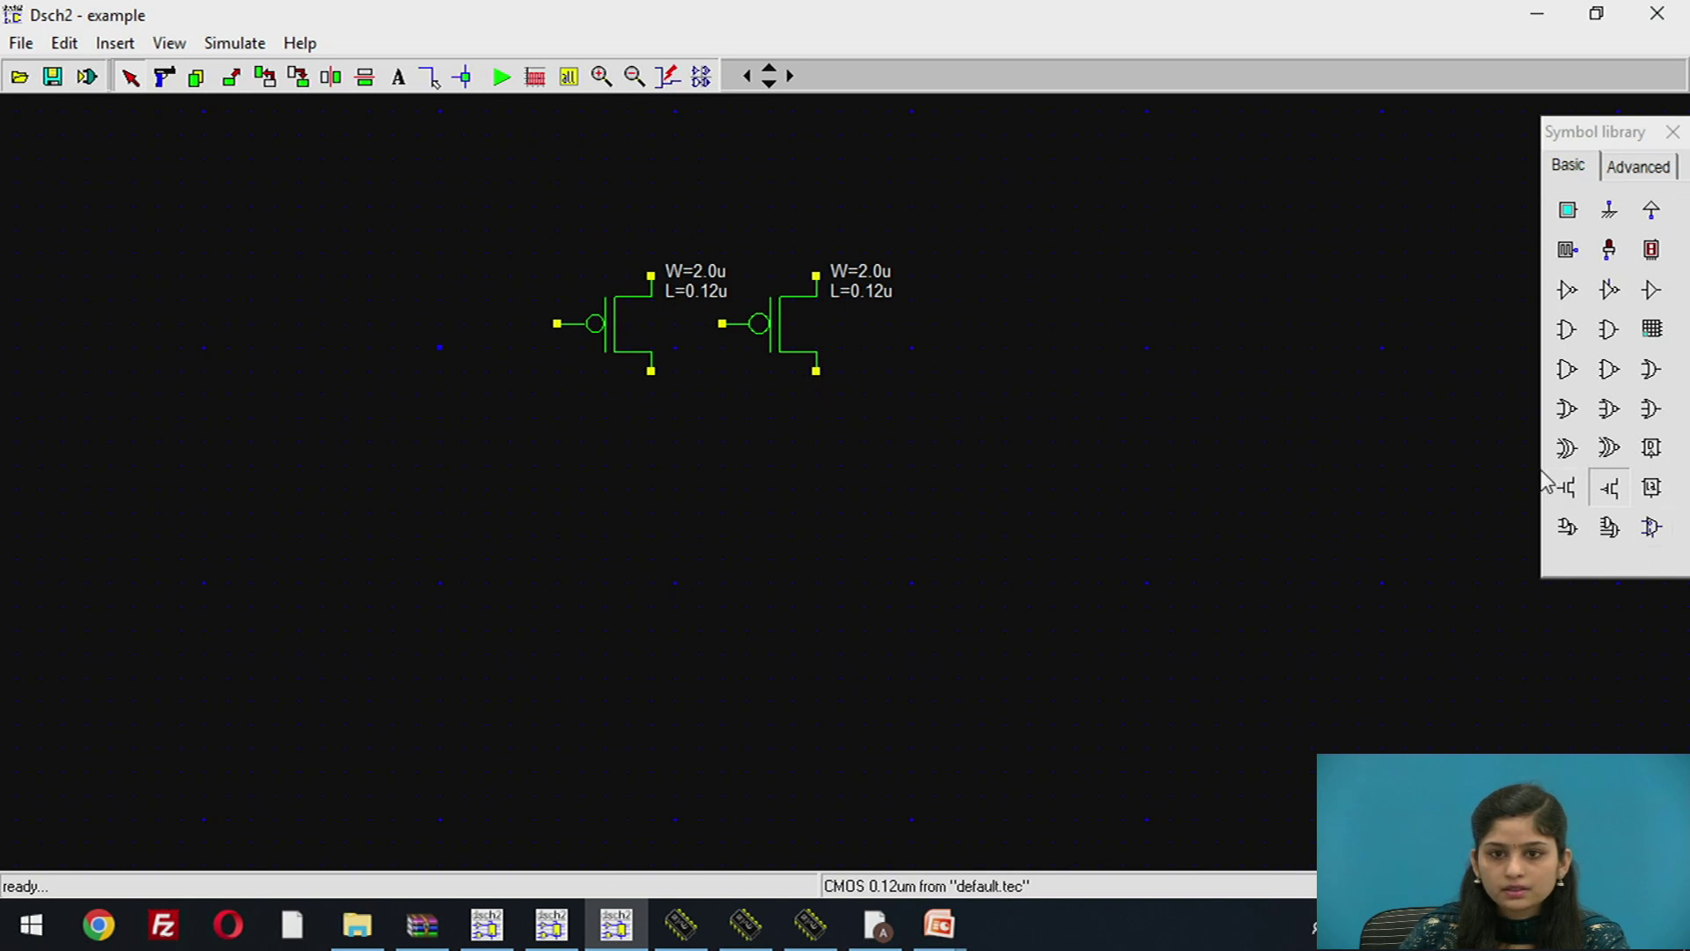
# Step: Place two nMOS transistors stacked one above the other below the pMOS pair
pyautogui.moveTo(1566, 488); pyautogui.dragTo(1389, 526)
pyautogui.moveTo(997, 630); pyautogui.dragTo(717, 557)
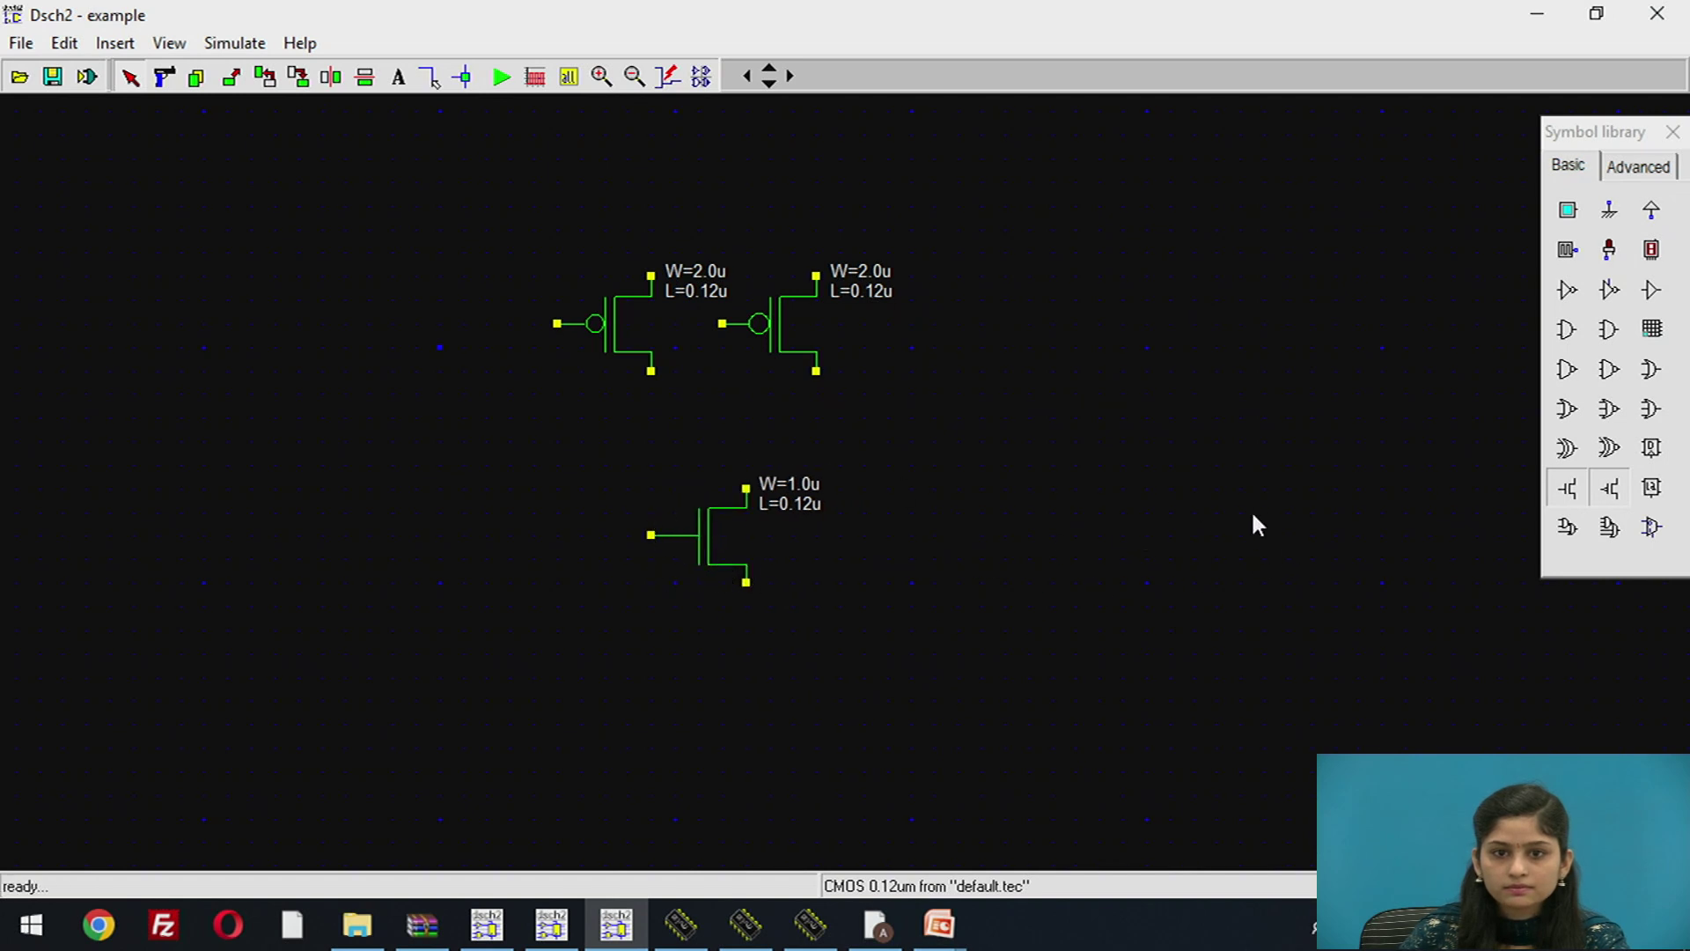
pyautogui.click(1573, 499)
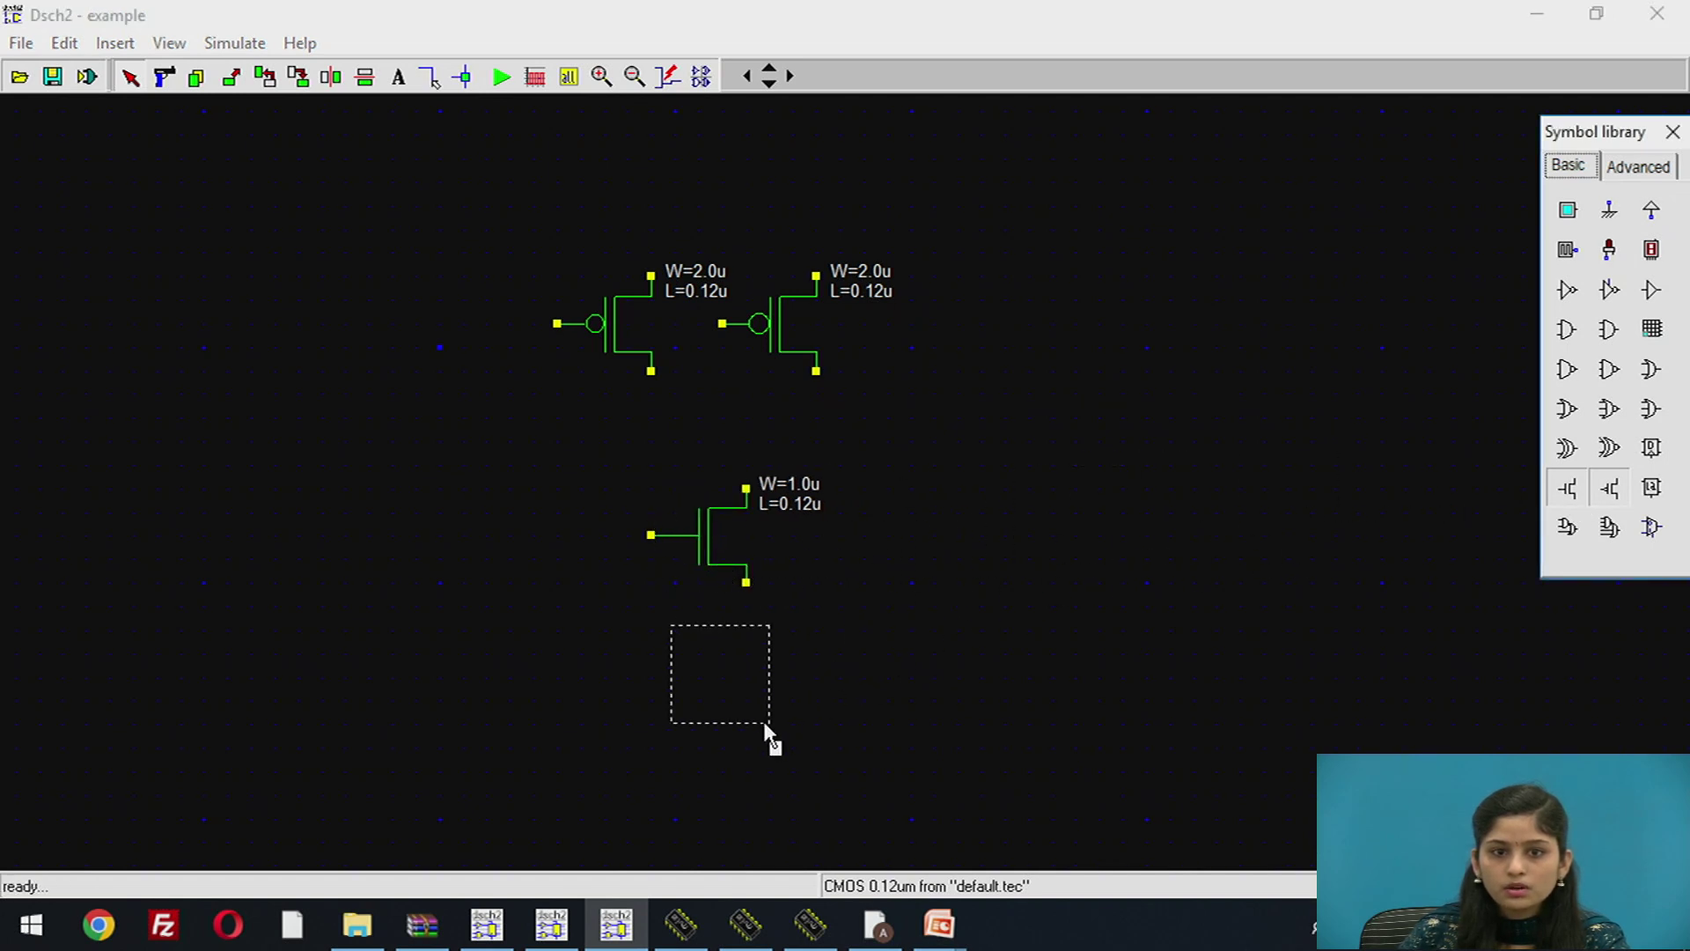
pyautogui.click(752, 681)
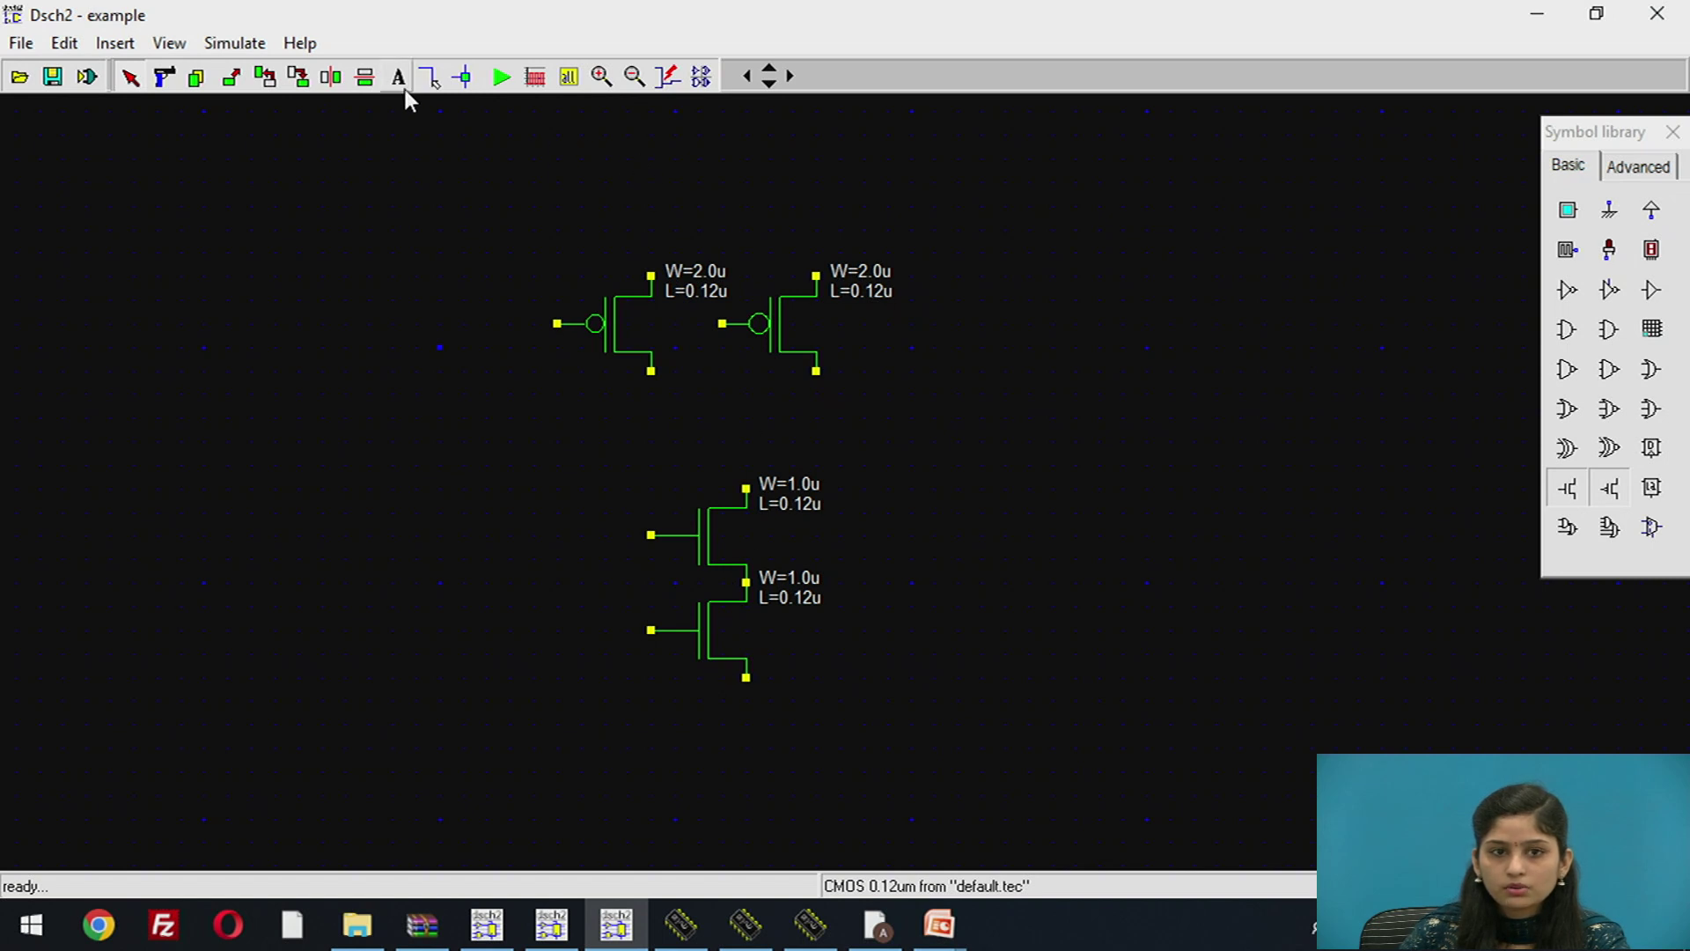
# Step: Wire the two pMOS drains together and the two sources together, deleting the stray wire above
pyautogui.click(431, 77)
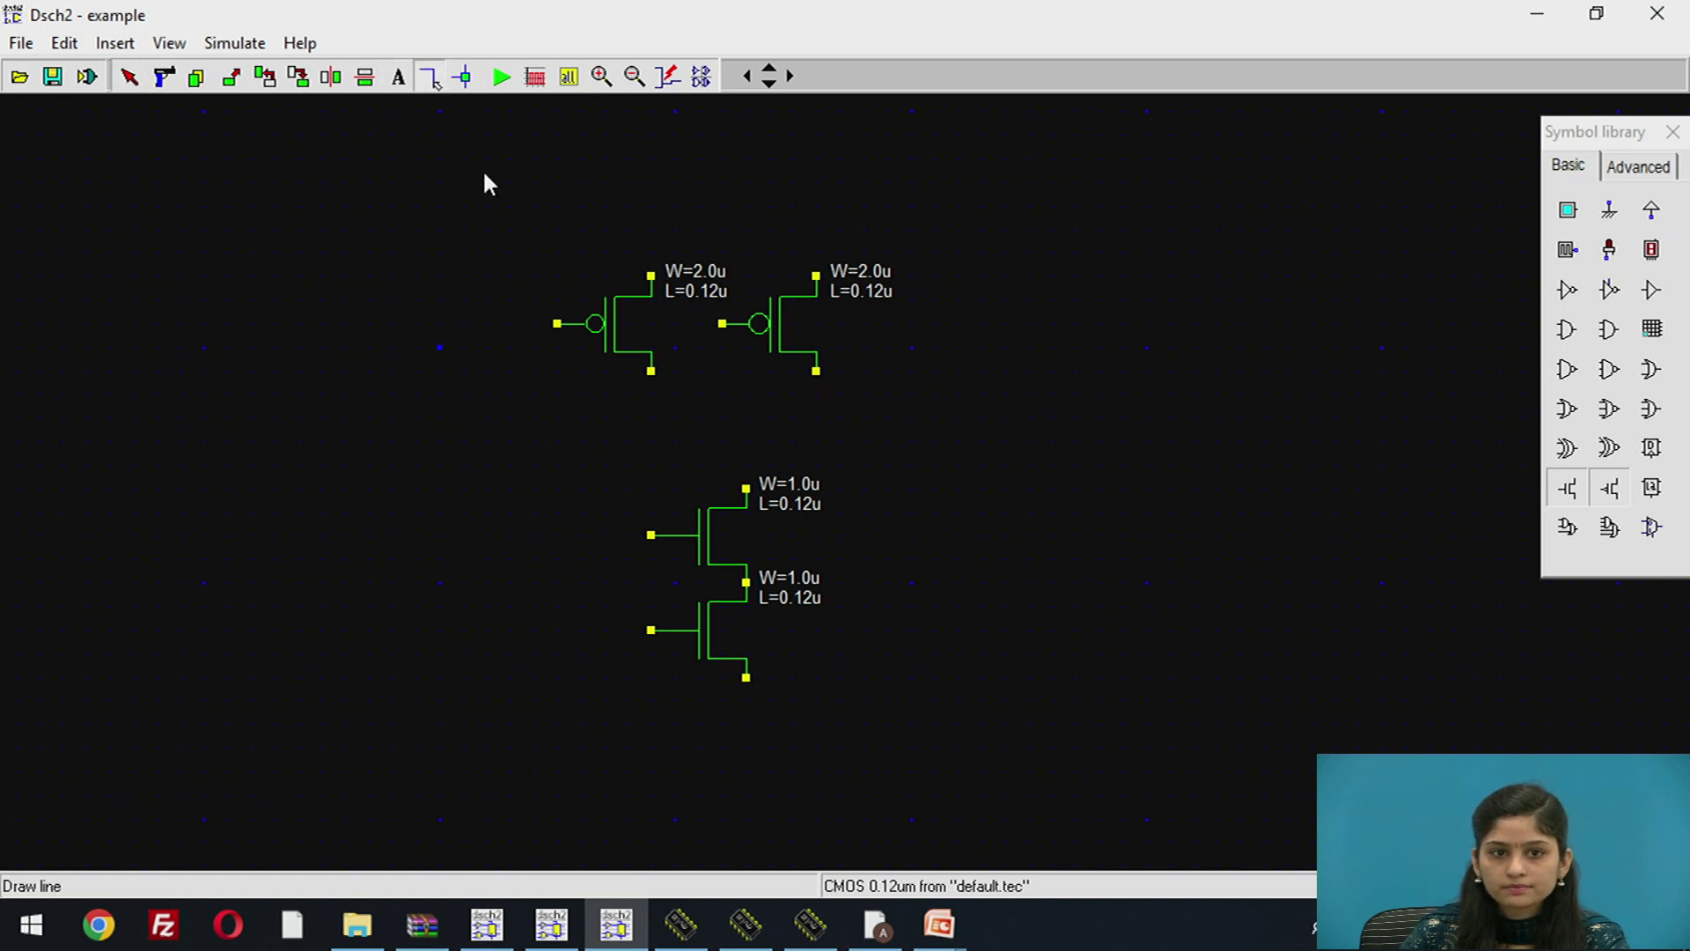
pyautogui.click(656, 370)
pyautogui.click(816, 373)
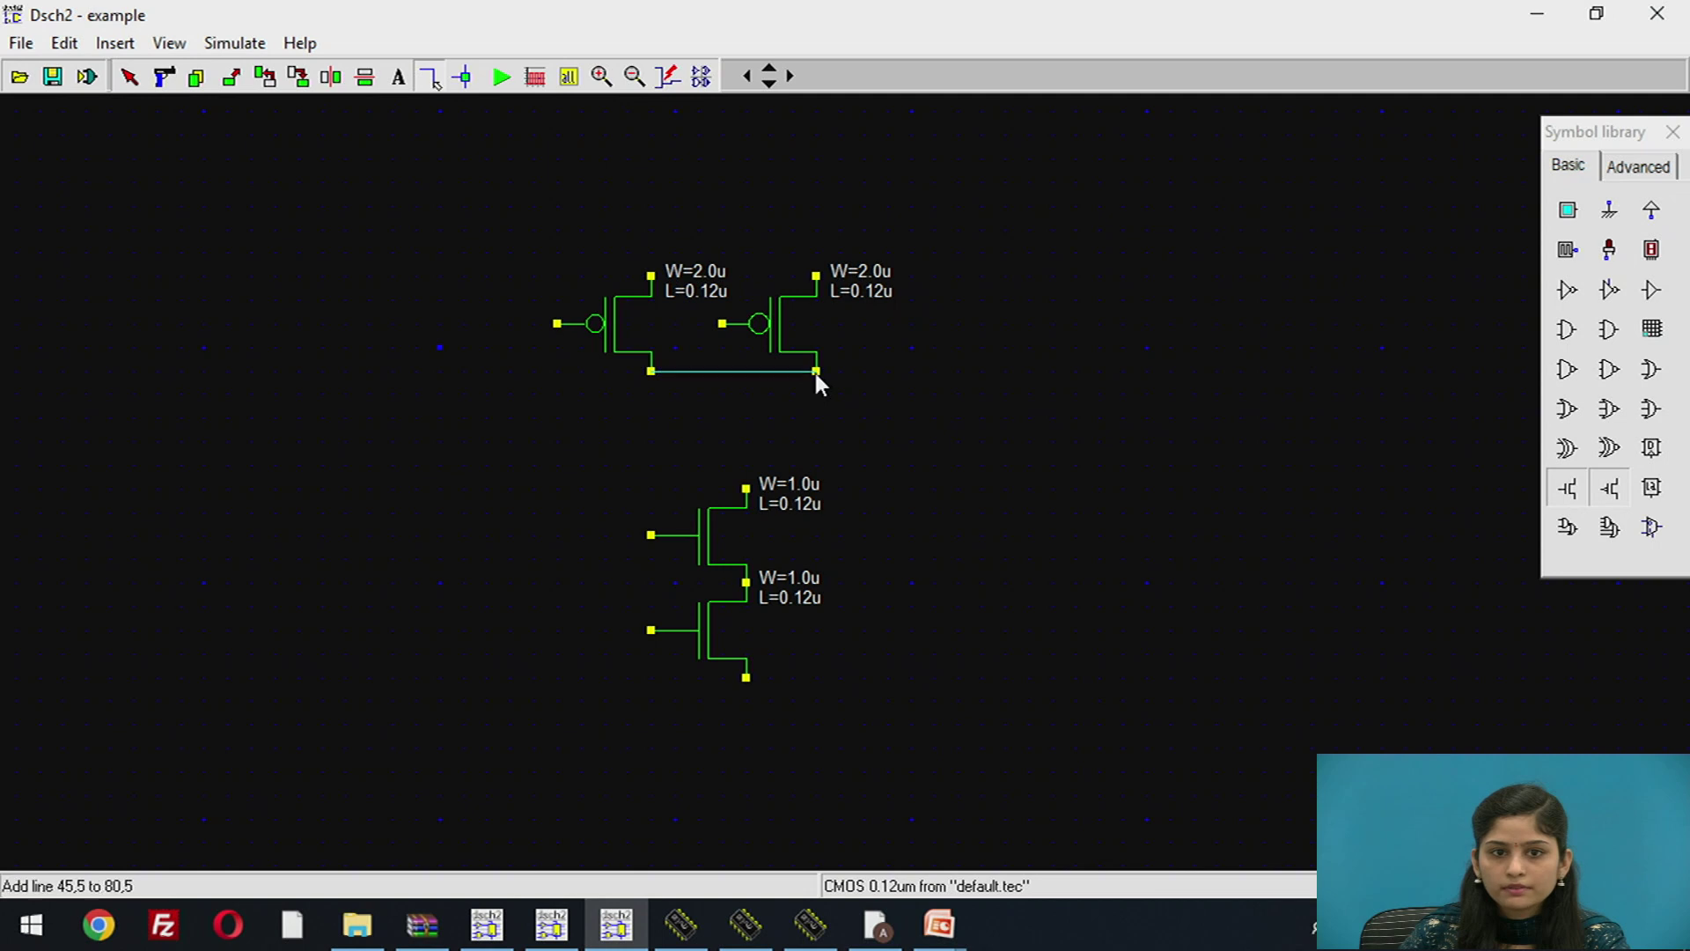
pyautogui.click(655, 262)
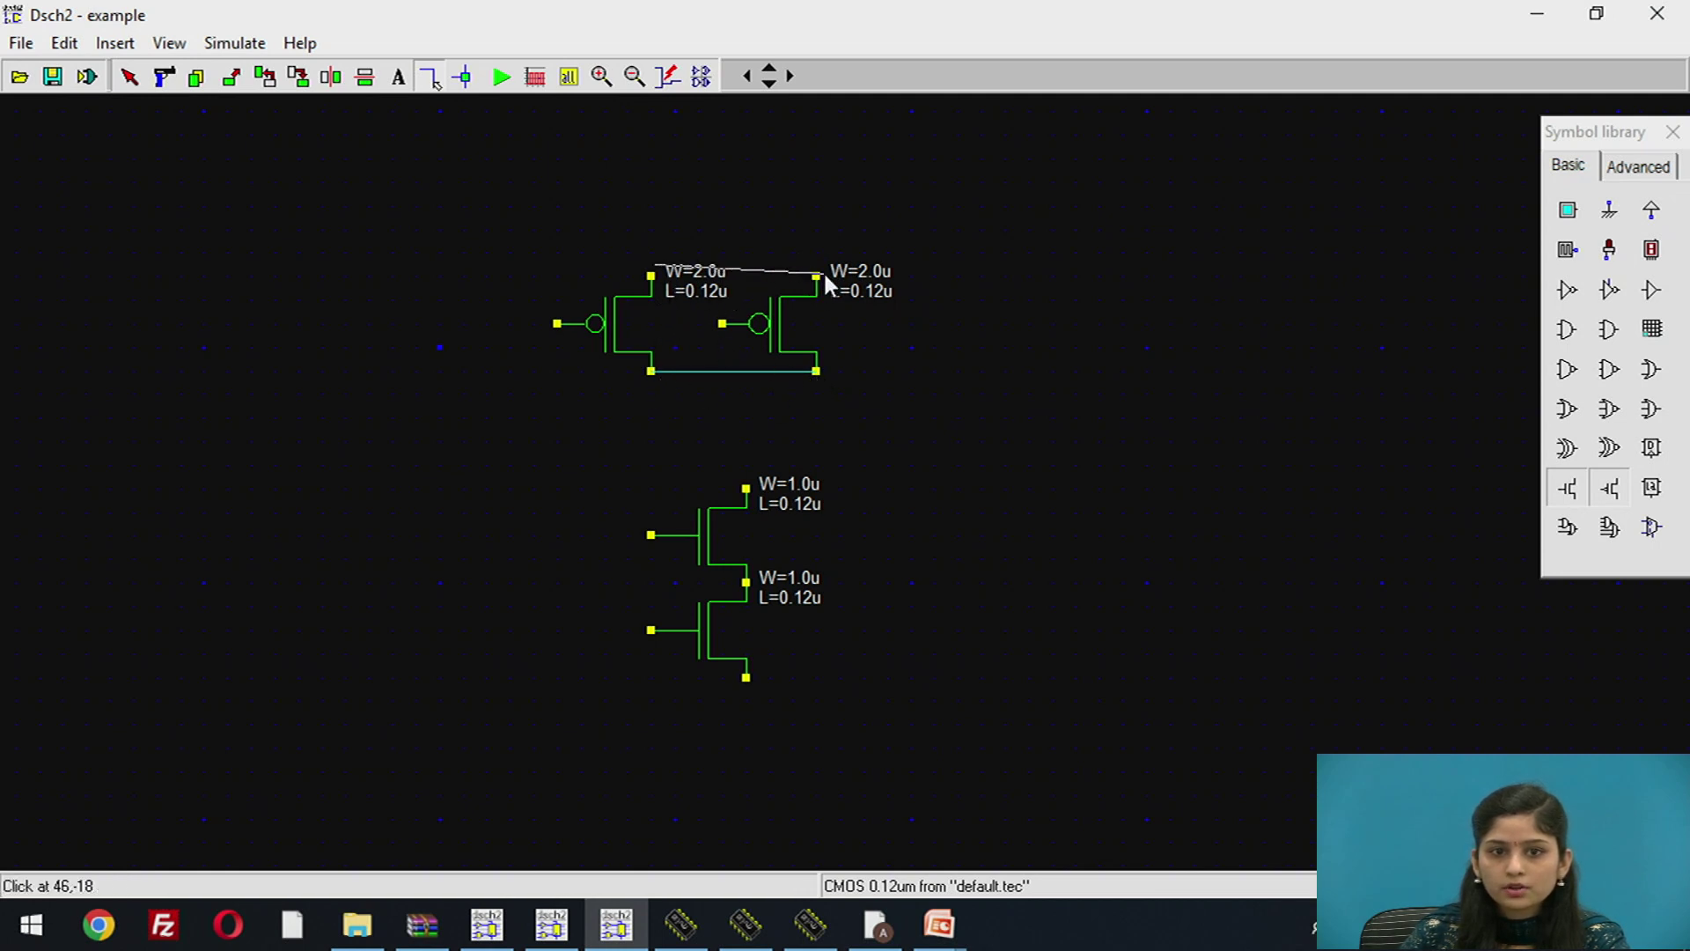
pyautogui.click(815, 275)
pyautogui.click(655, 275)
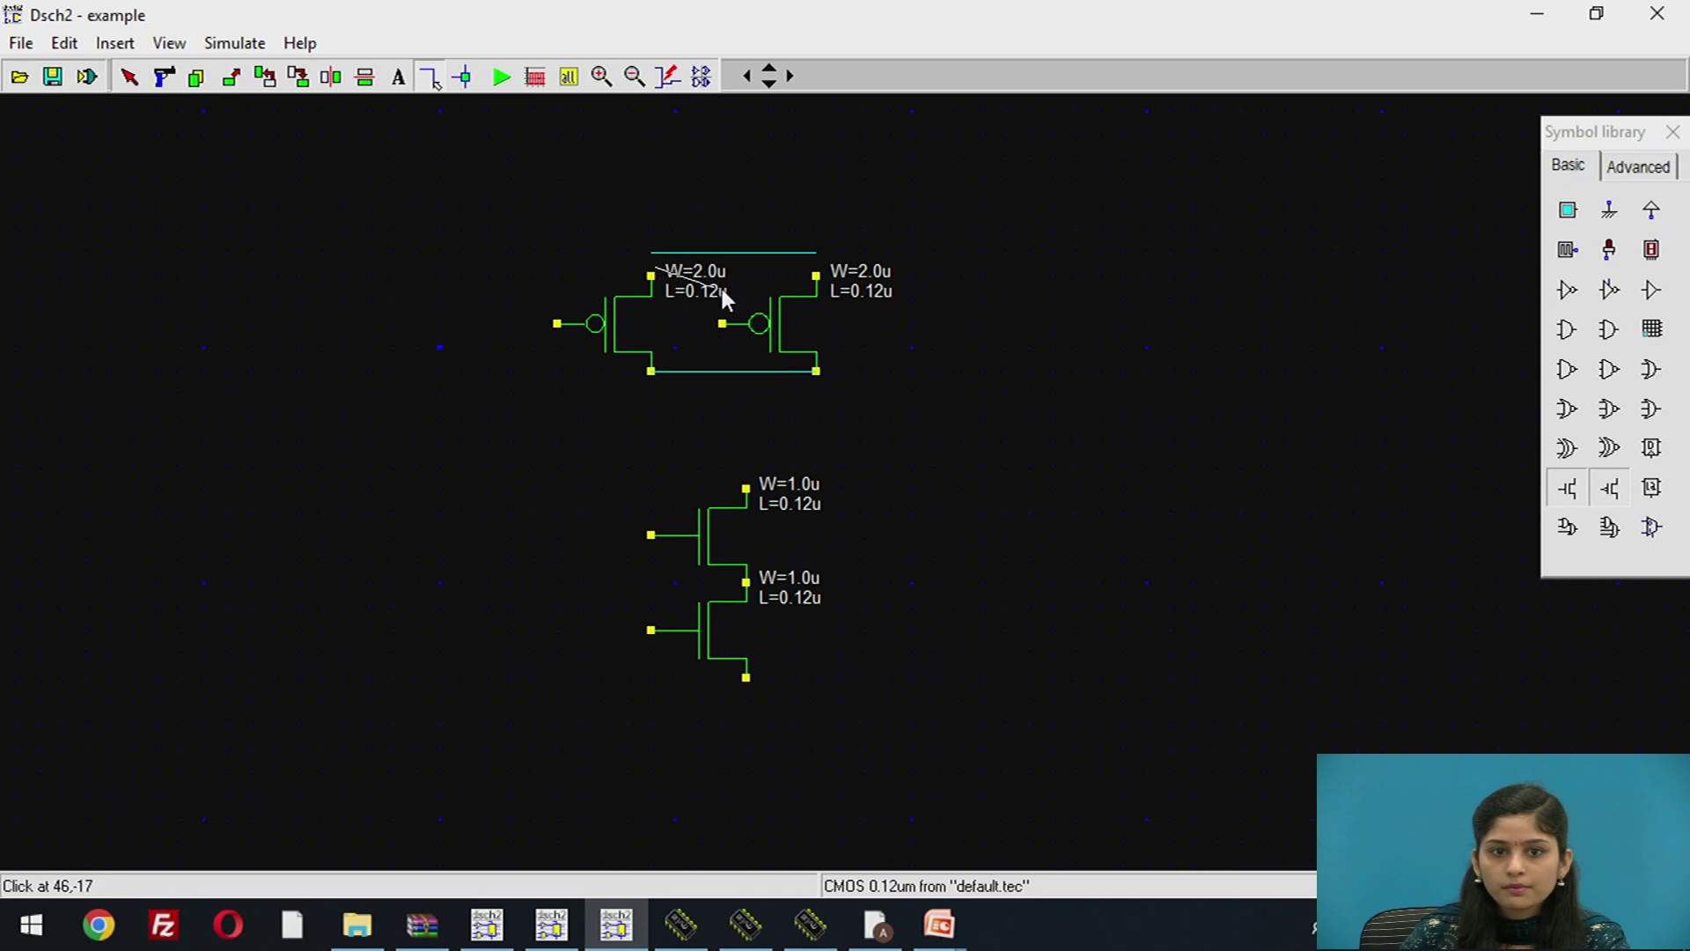
pyautogui.click(811, 276)
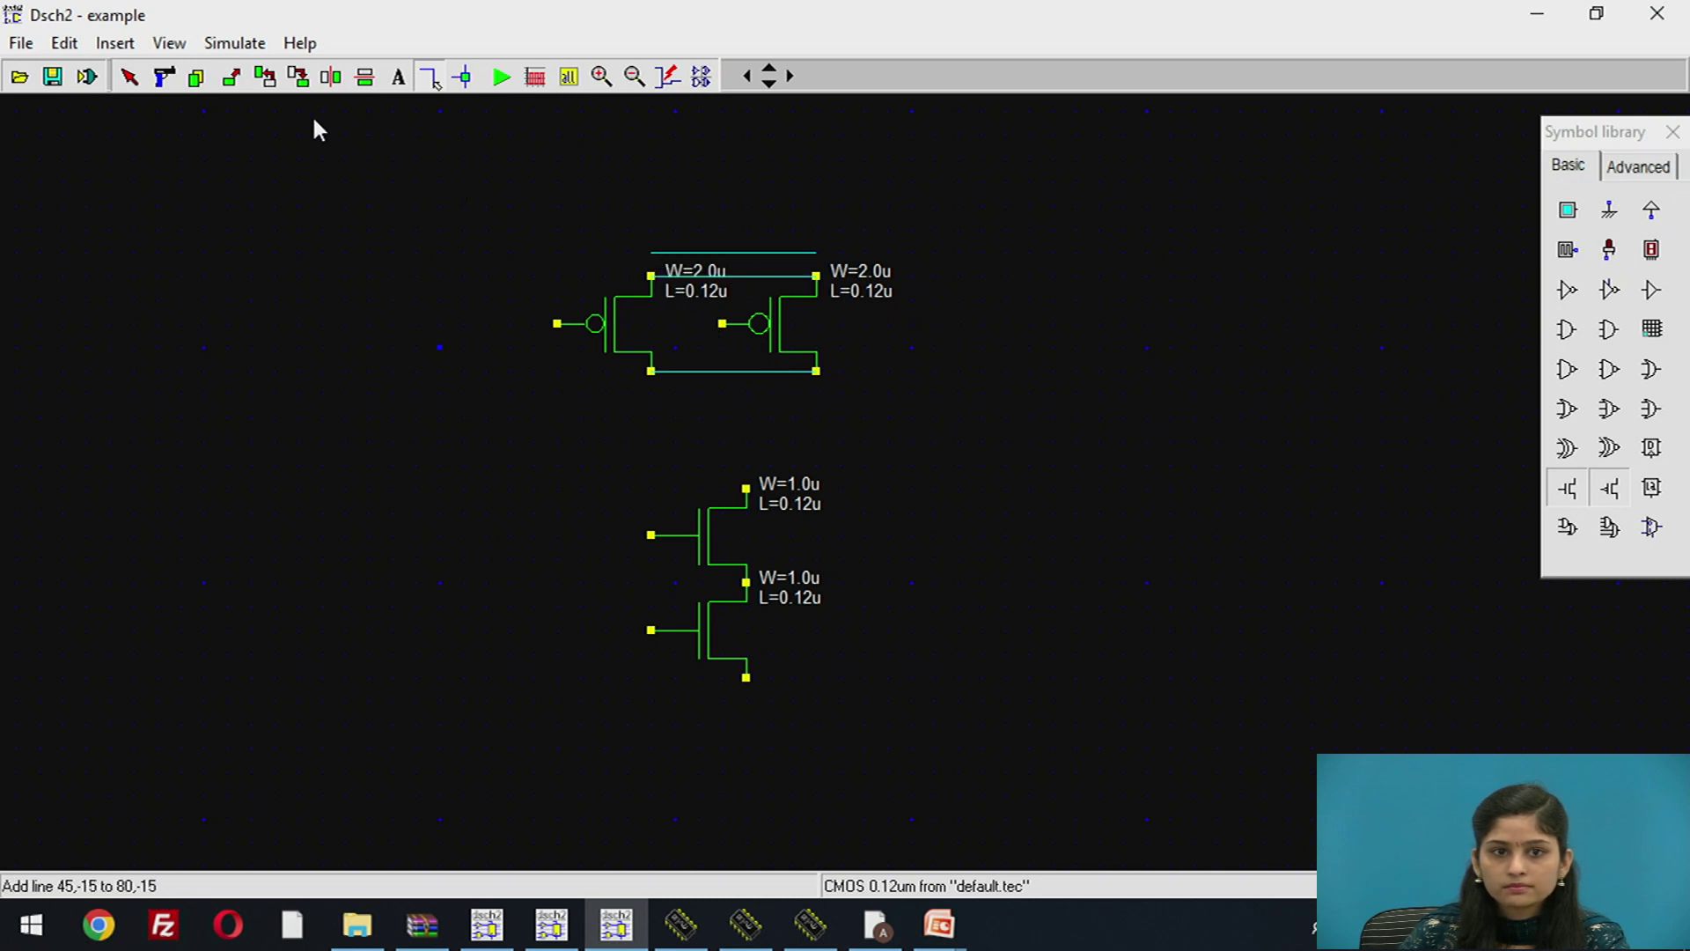
pyautogui.click(166, 77)
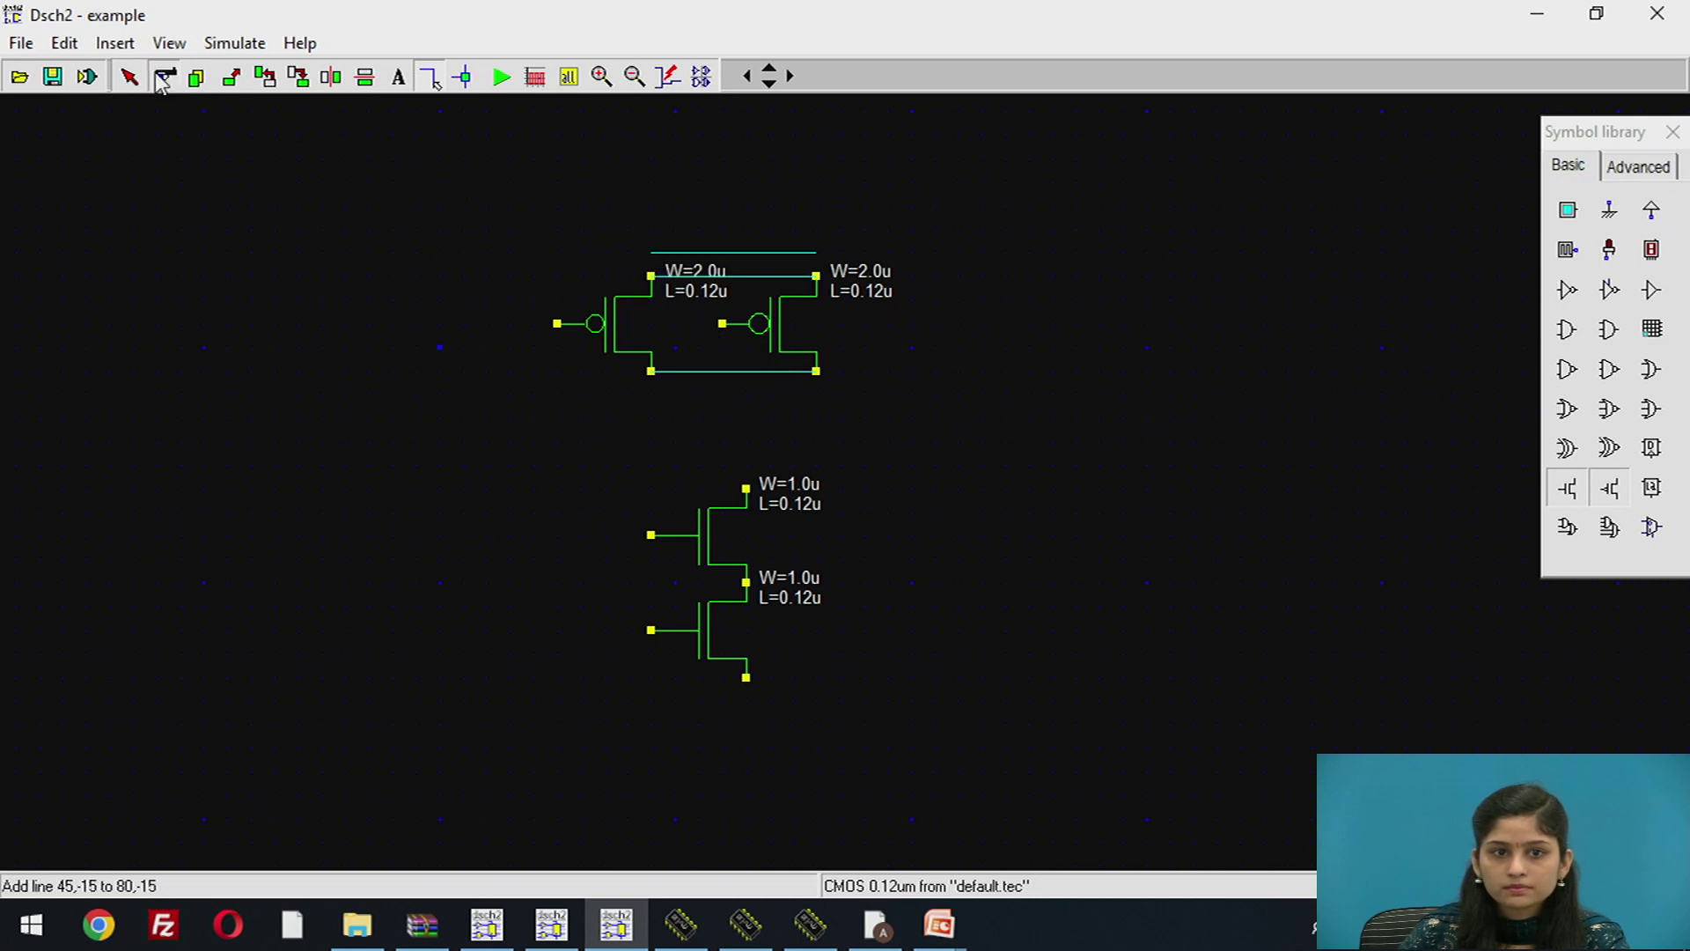
pyautogui.click(717, 252)
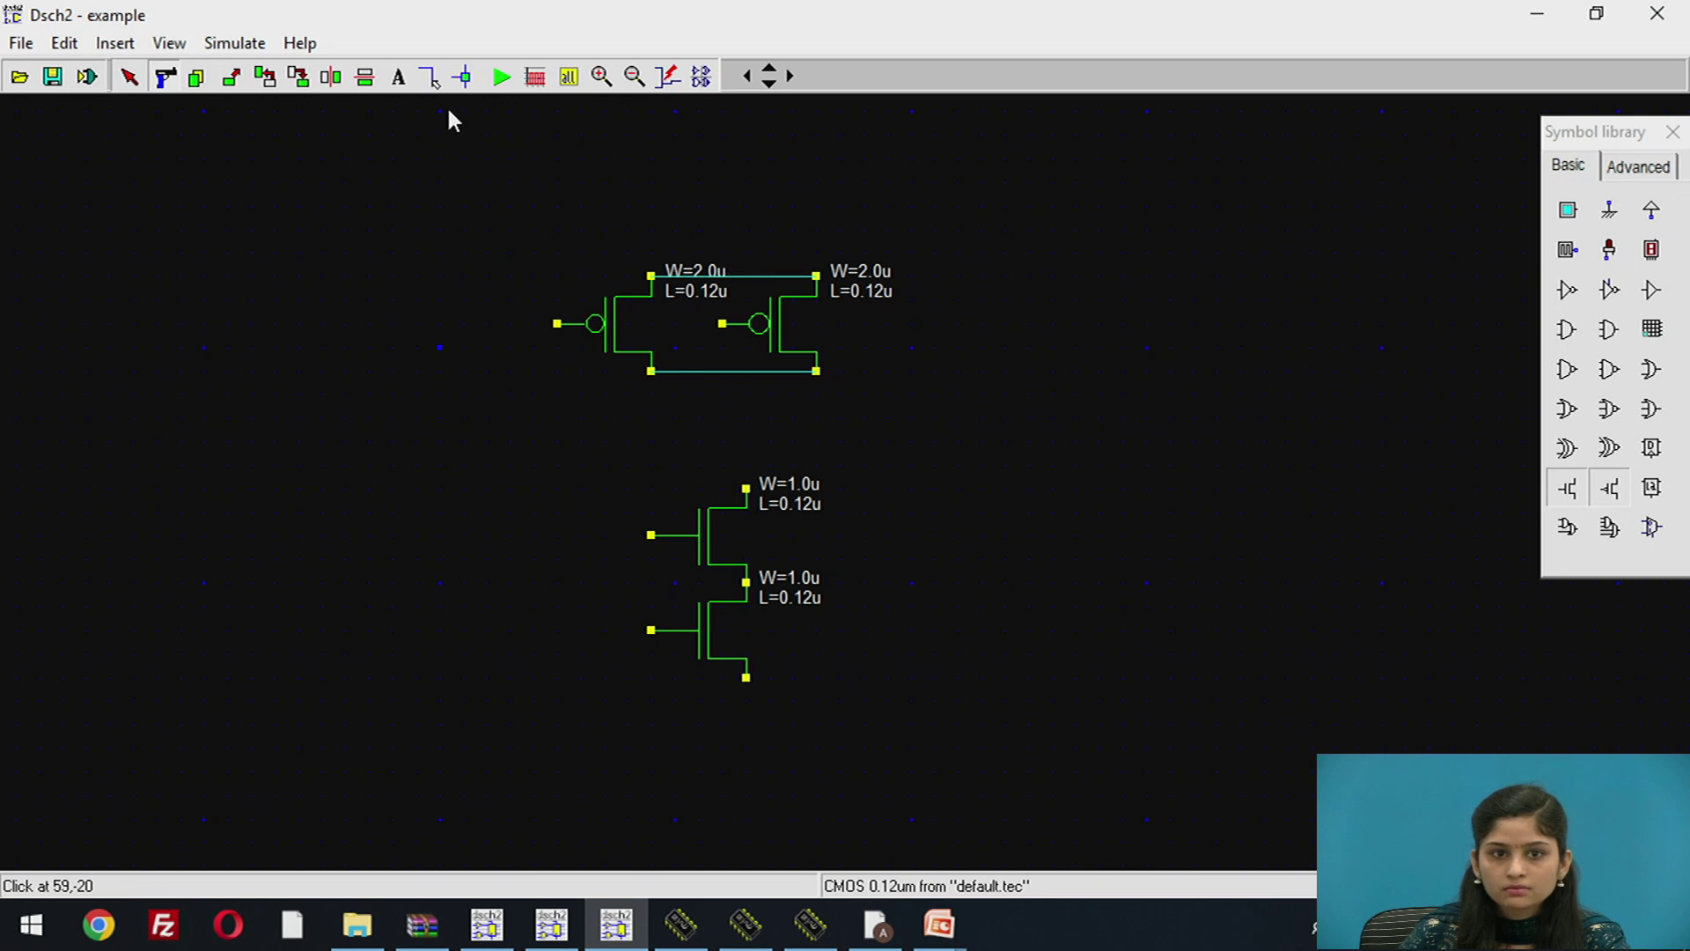
pyautogui.click(428, 79)
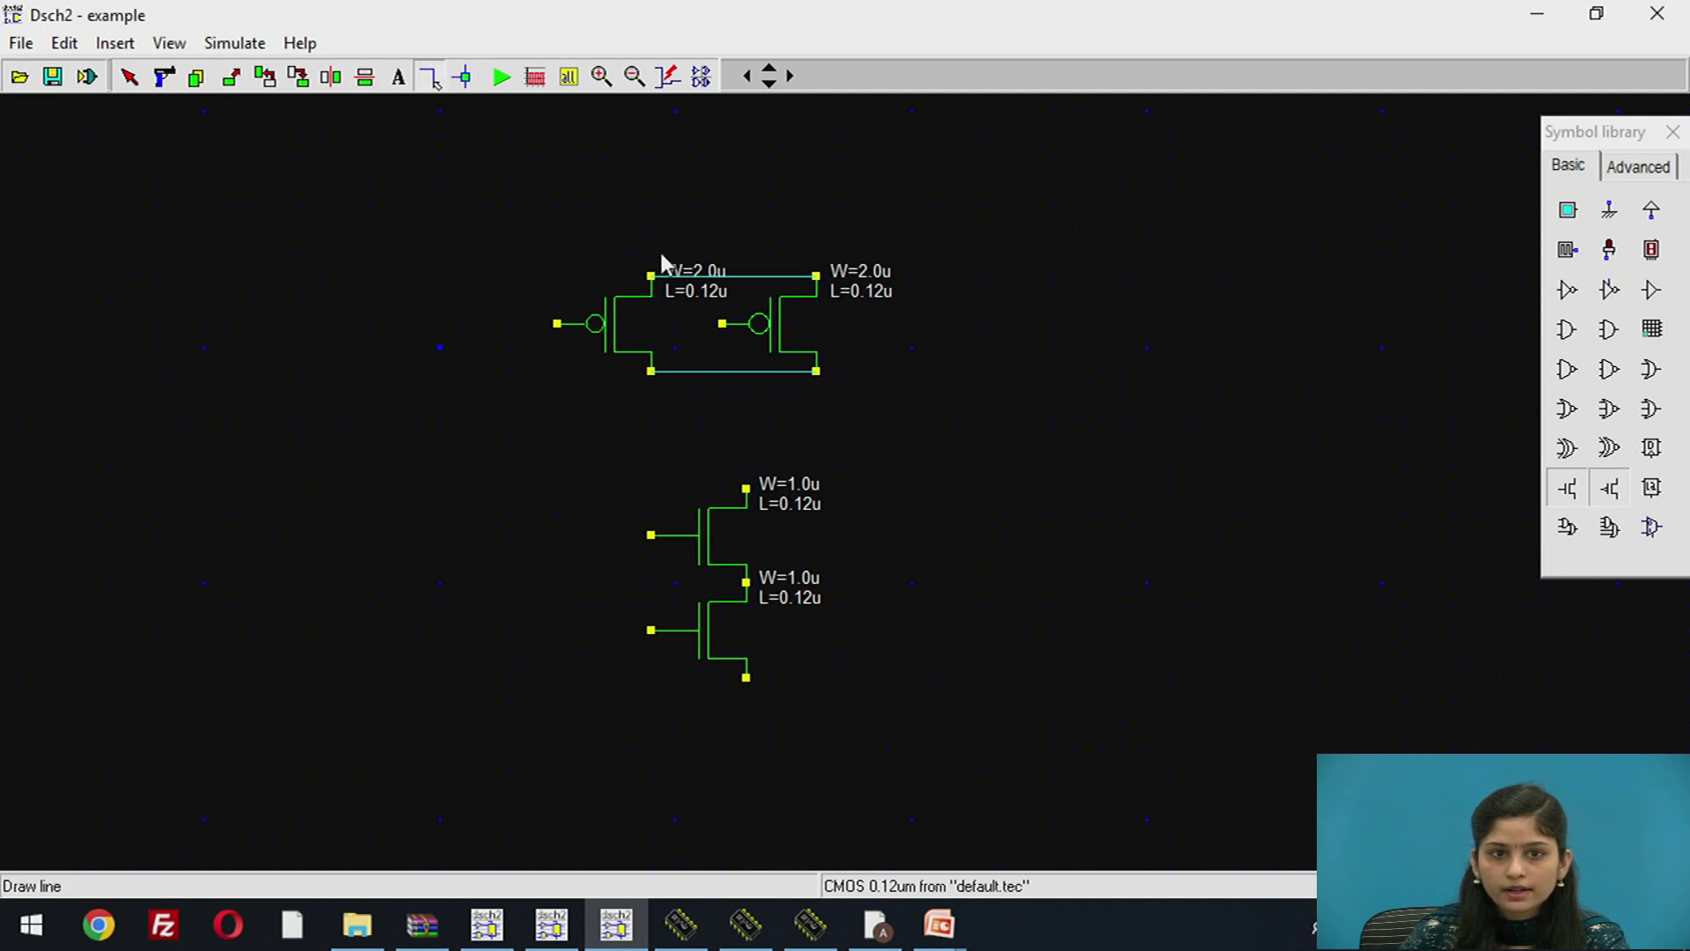
# Step: Run the output wire down from the pMOS drains and wire each pMOS gate toward an nMOS gate
pyautogui.moveTo(732, 373)
pyautogui.mouseDown()
pyautogui.moveTo(739, 494)
pyautogui.moveTo(946, 441)
pyautogui.mouseUp()
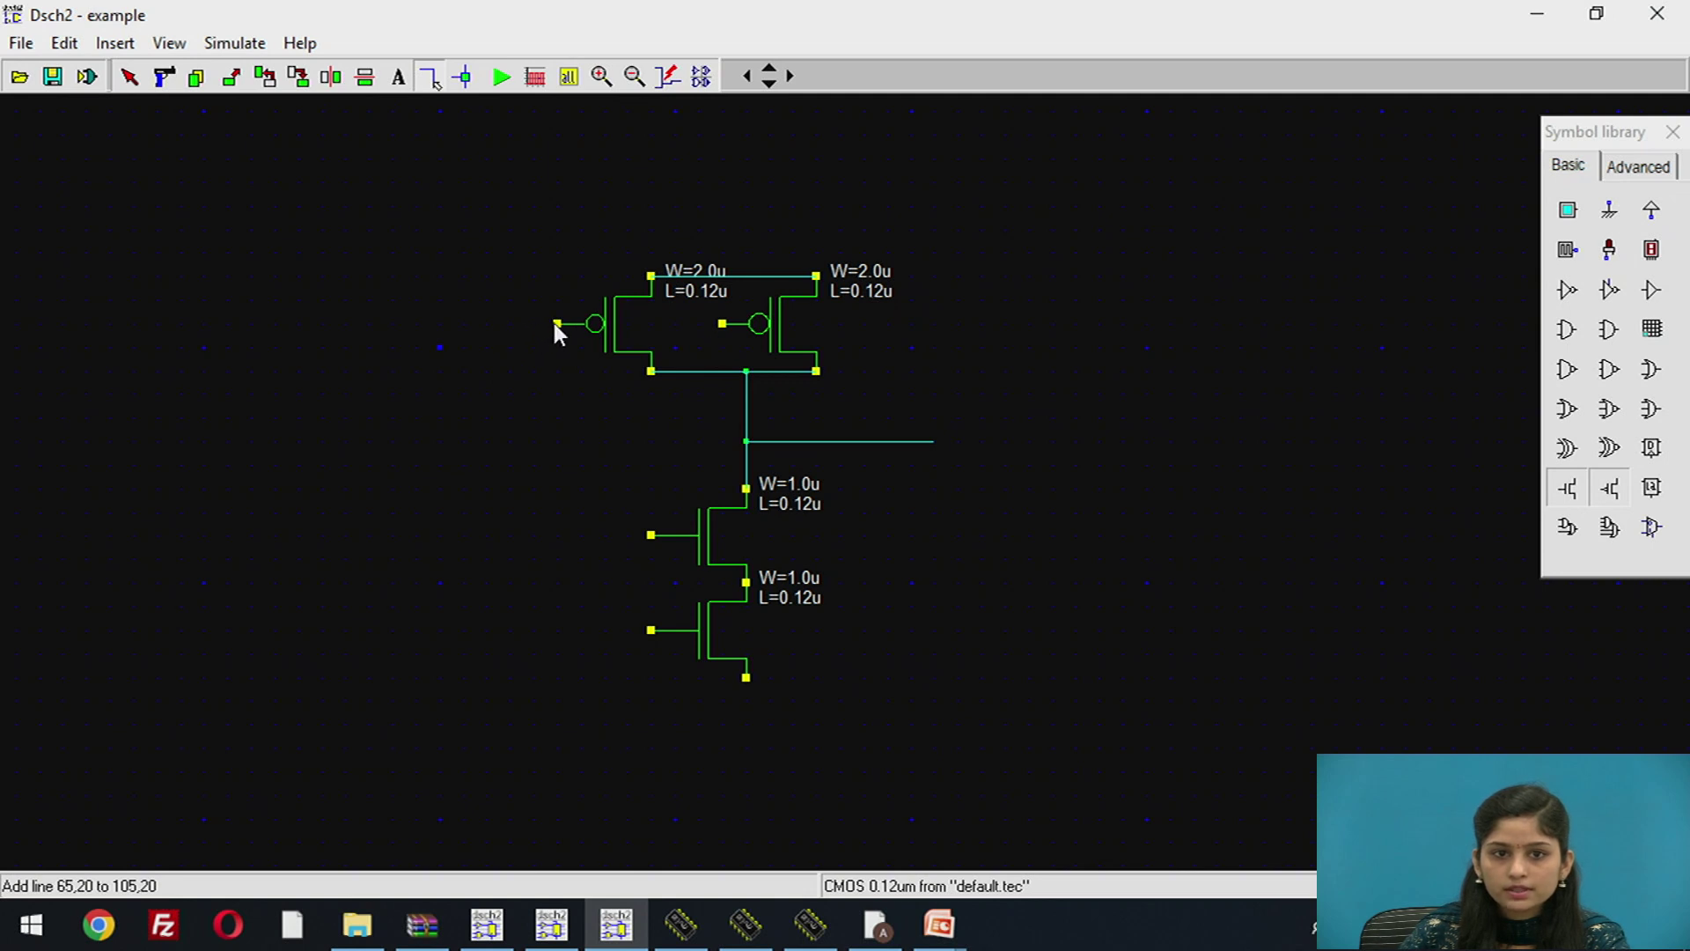
pyautogui.moveTo(550, 325); pyautogui.dragTo(545, 535)
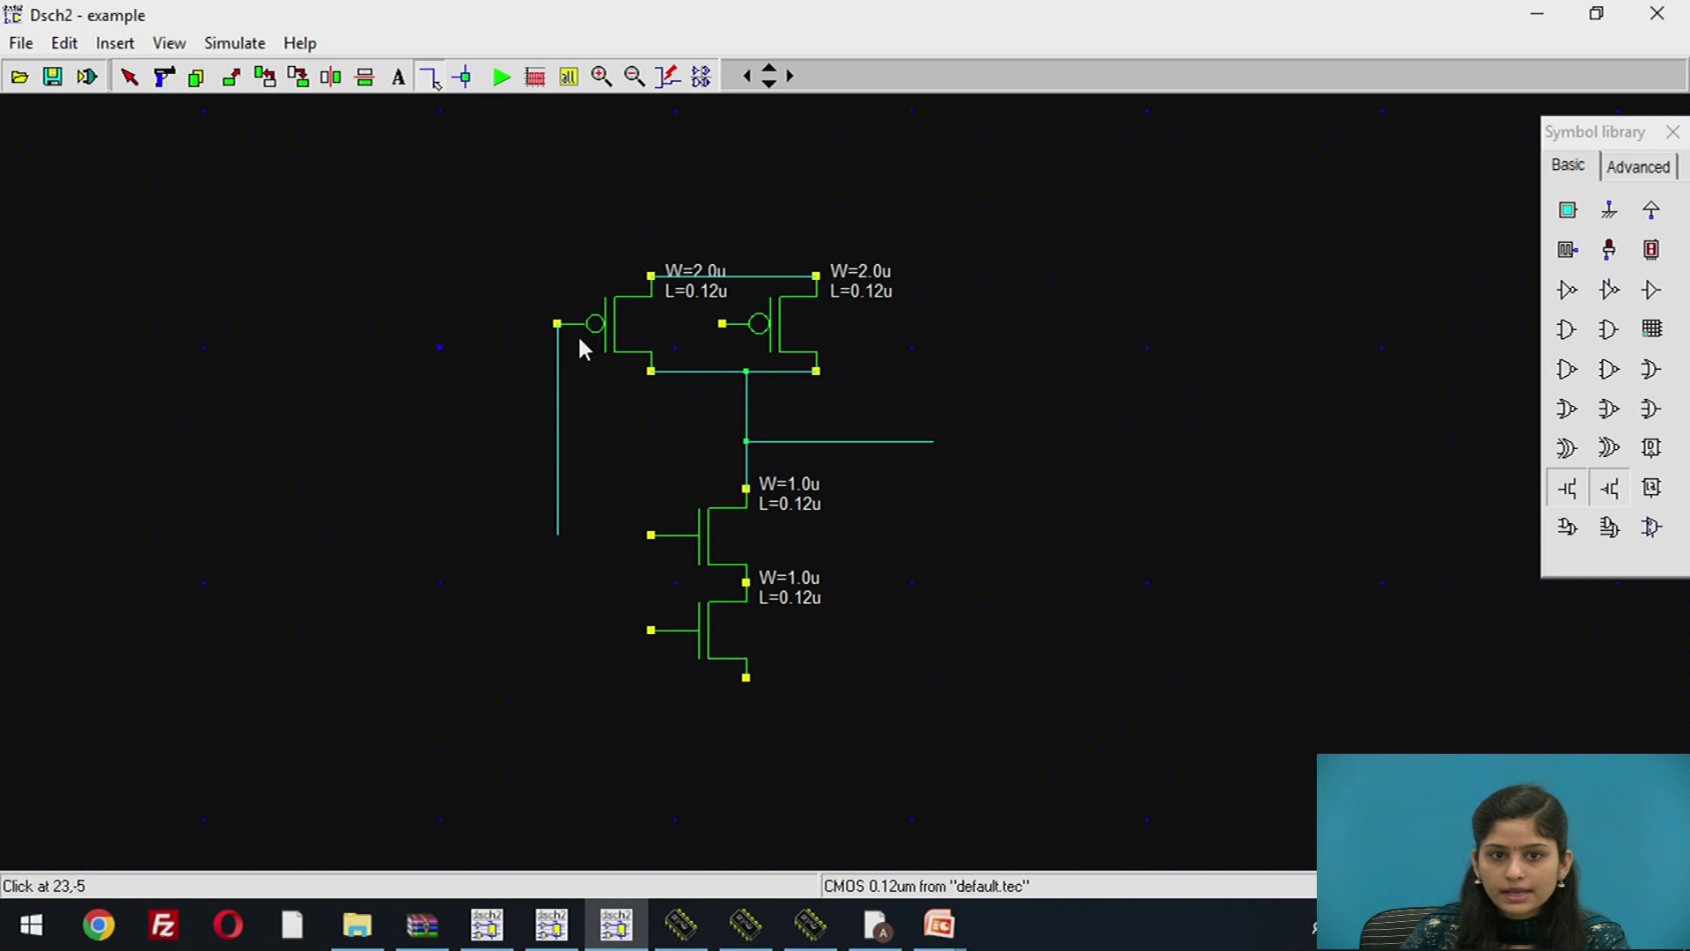
pyautogui.moveTo(557, 532); pyautogui.dragTo(651, 535)
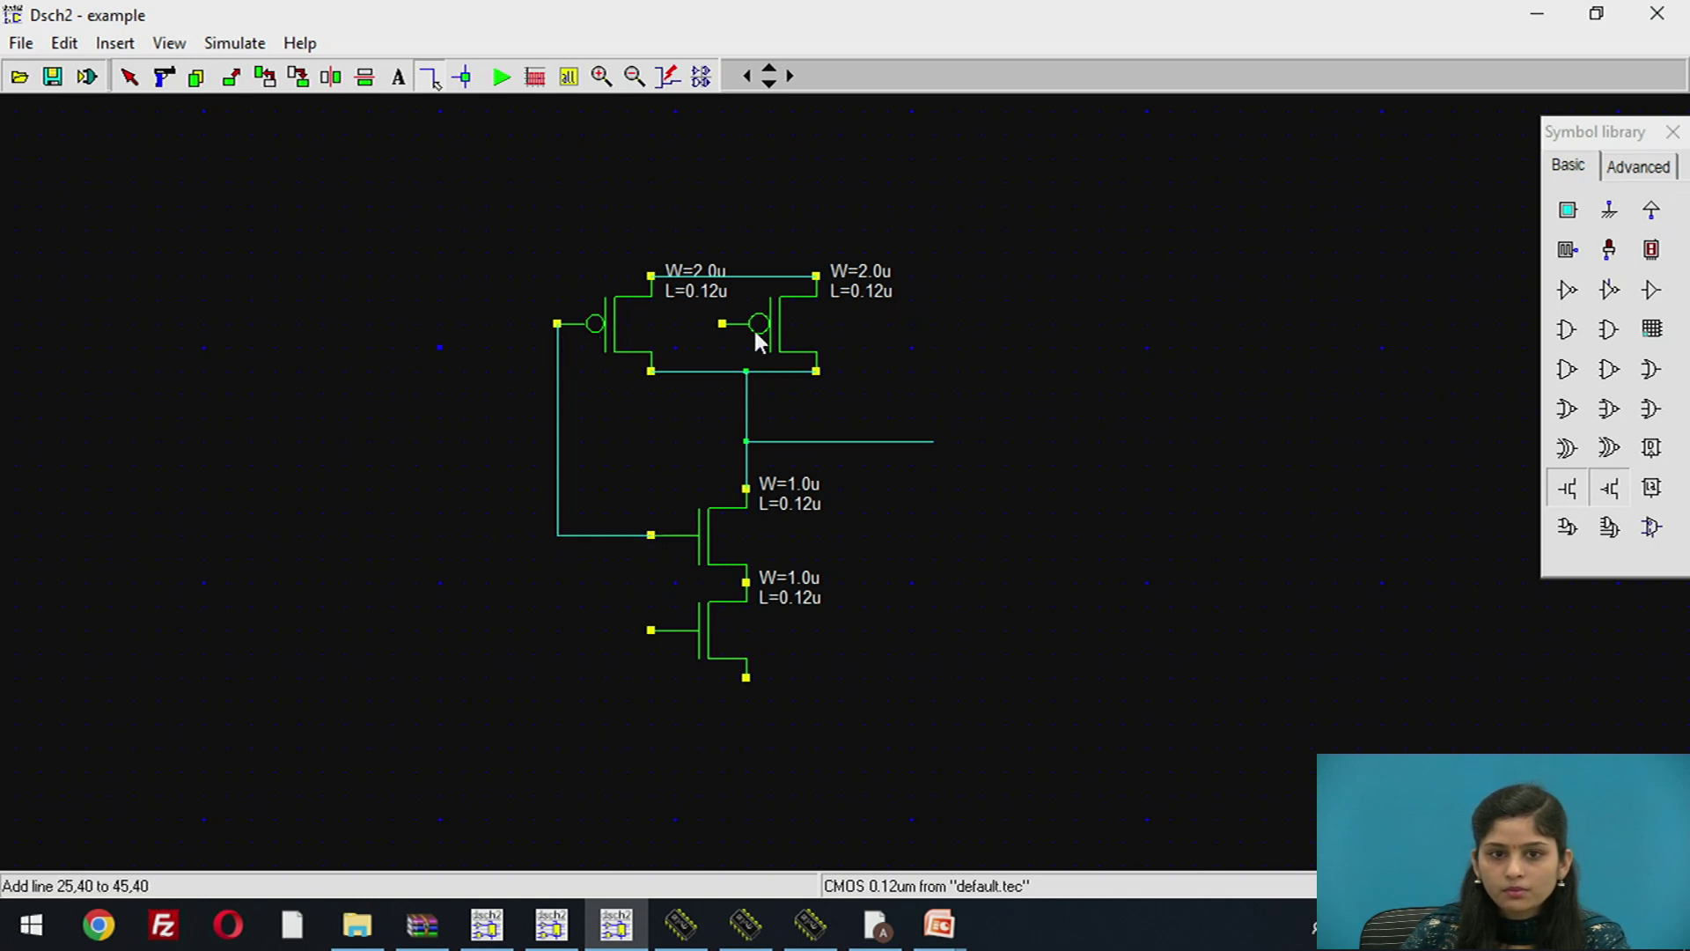
pyautogui.moveTo(711, 324); pyautogui.dragTo(723, 455)
pyautogui.moveTo(580, 438); pyautogui.dragTo(651, 630)
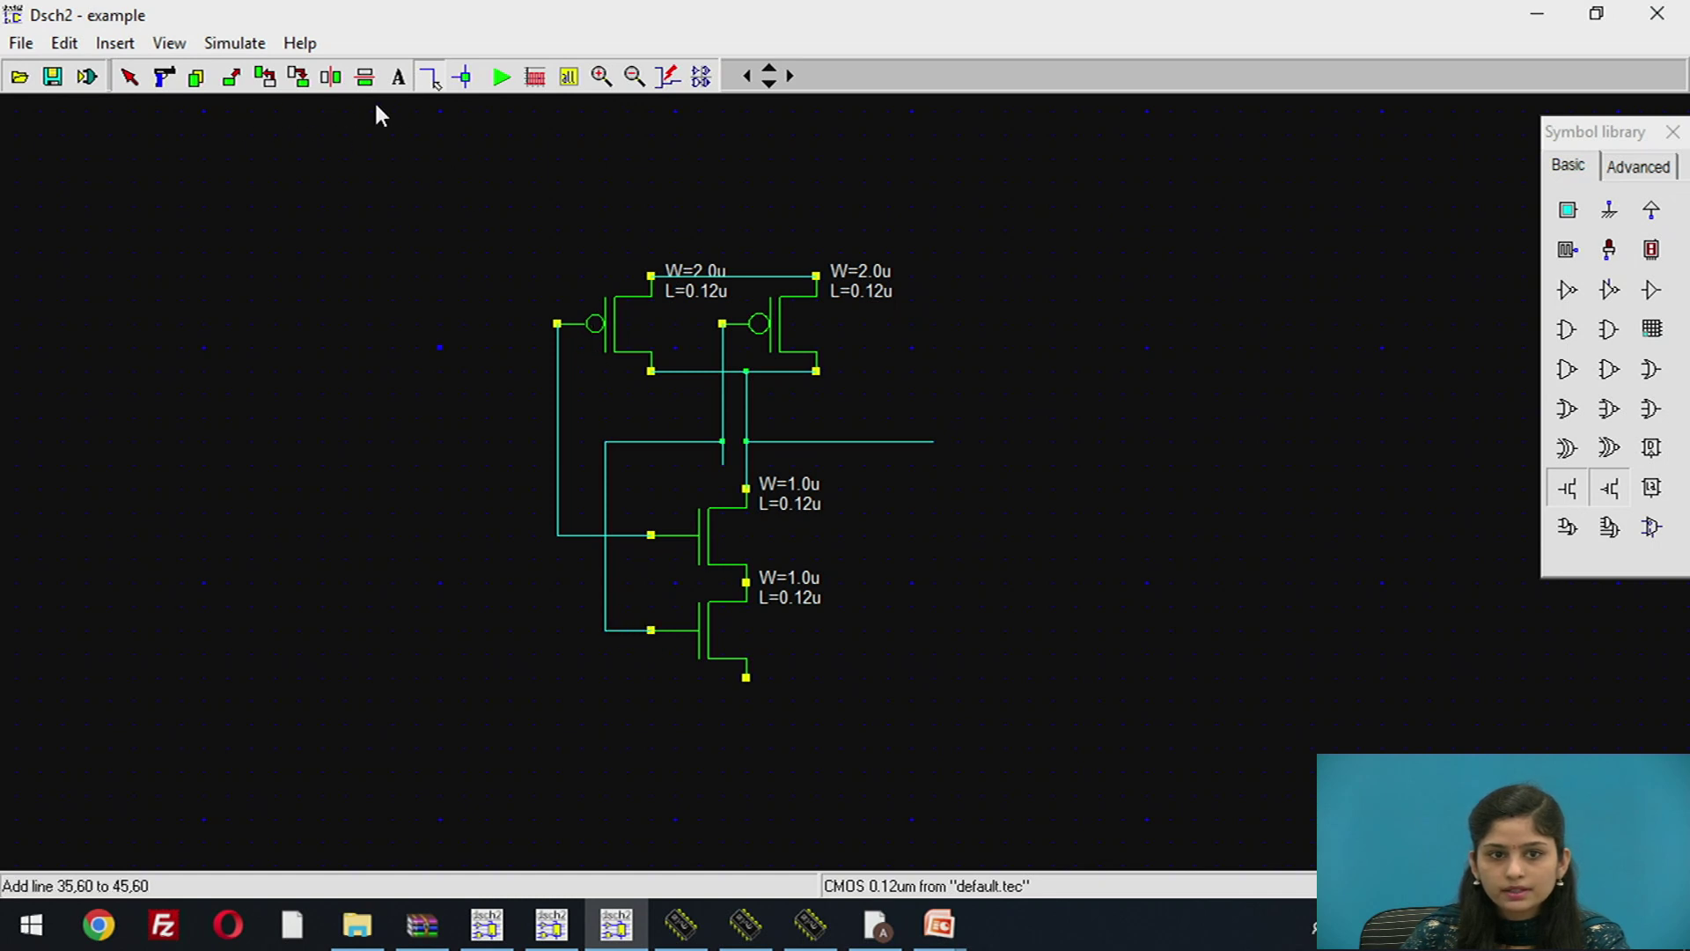
# Step: Replace the wire crossing the output node with one from the right pMOS gate to the lower nMOS gate
pyautogui.click(163, 75)
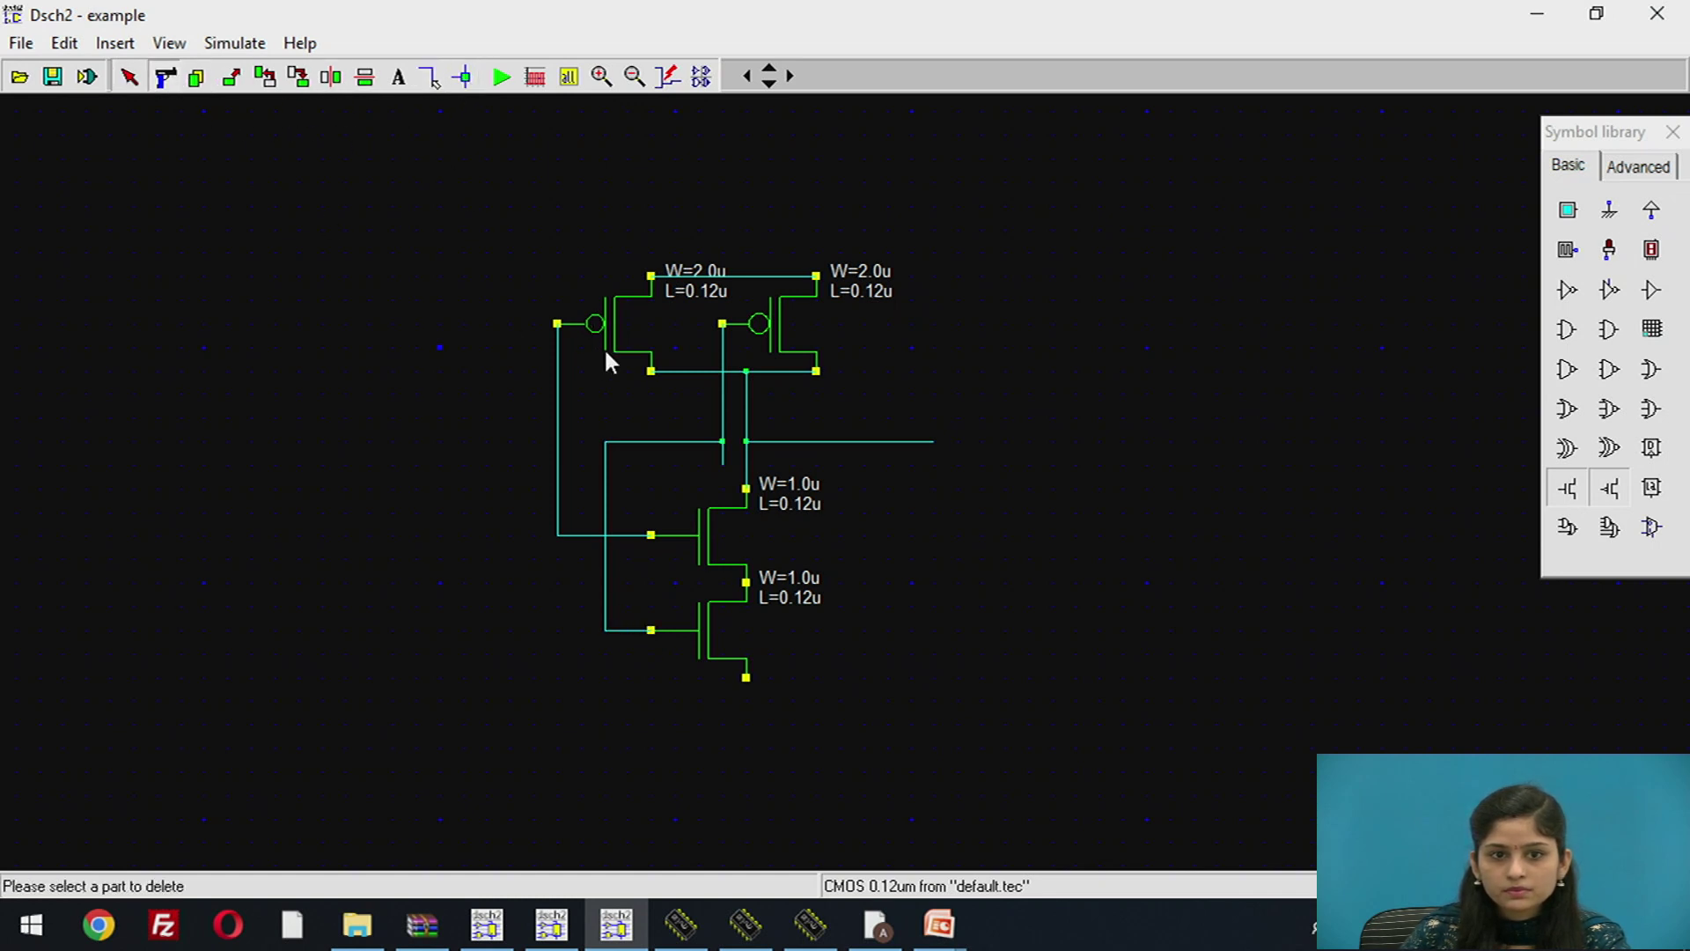
pyautogui.click(725, 449)
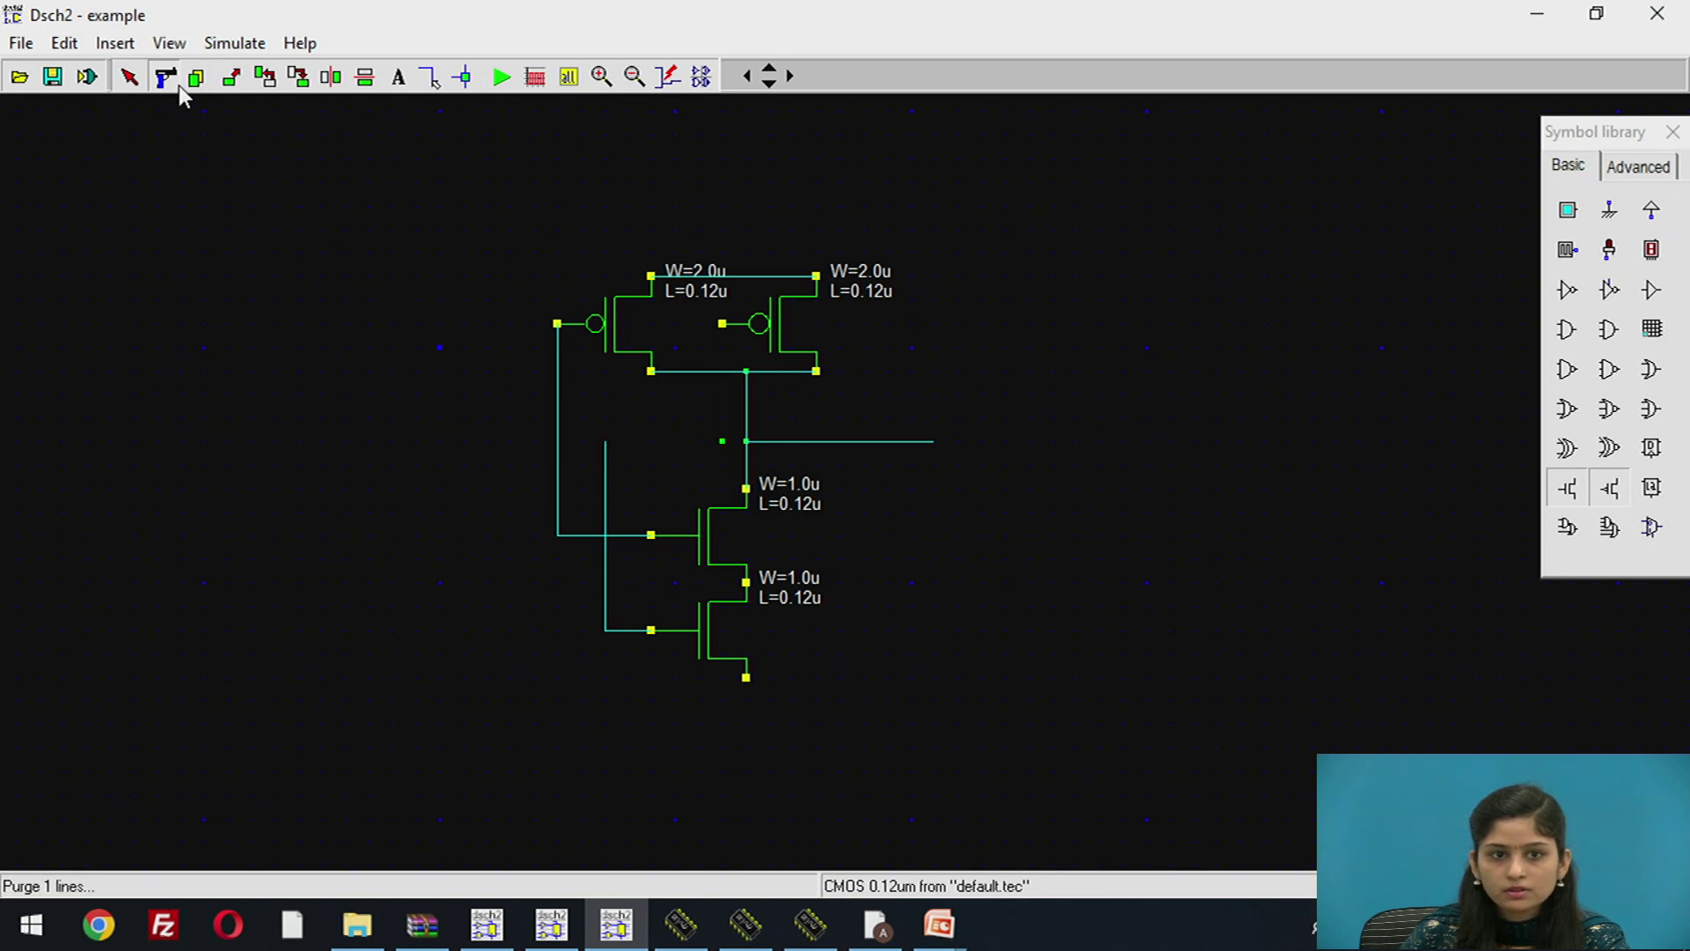
pyautogui.click(427, 81)
pyautogui.moveTo(713, 323); pyautogui.dragTo(711, 439)
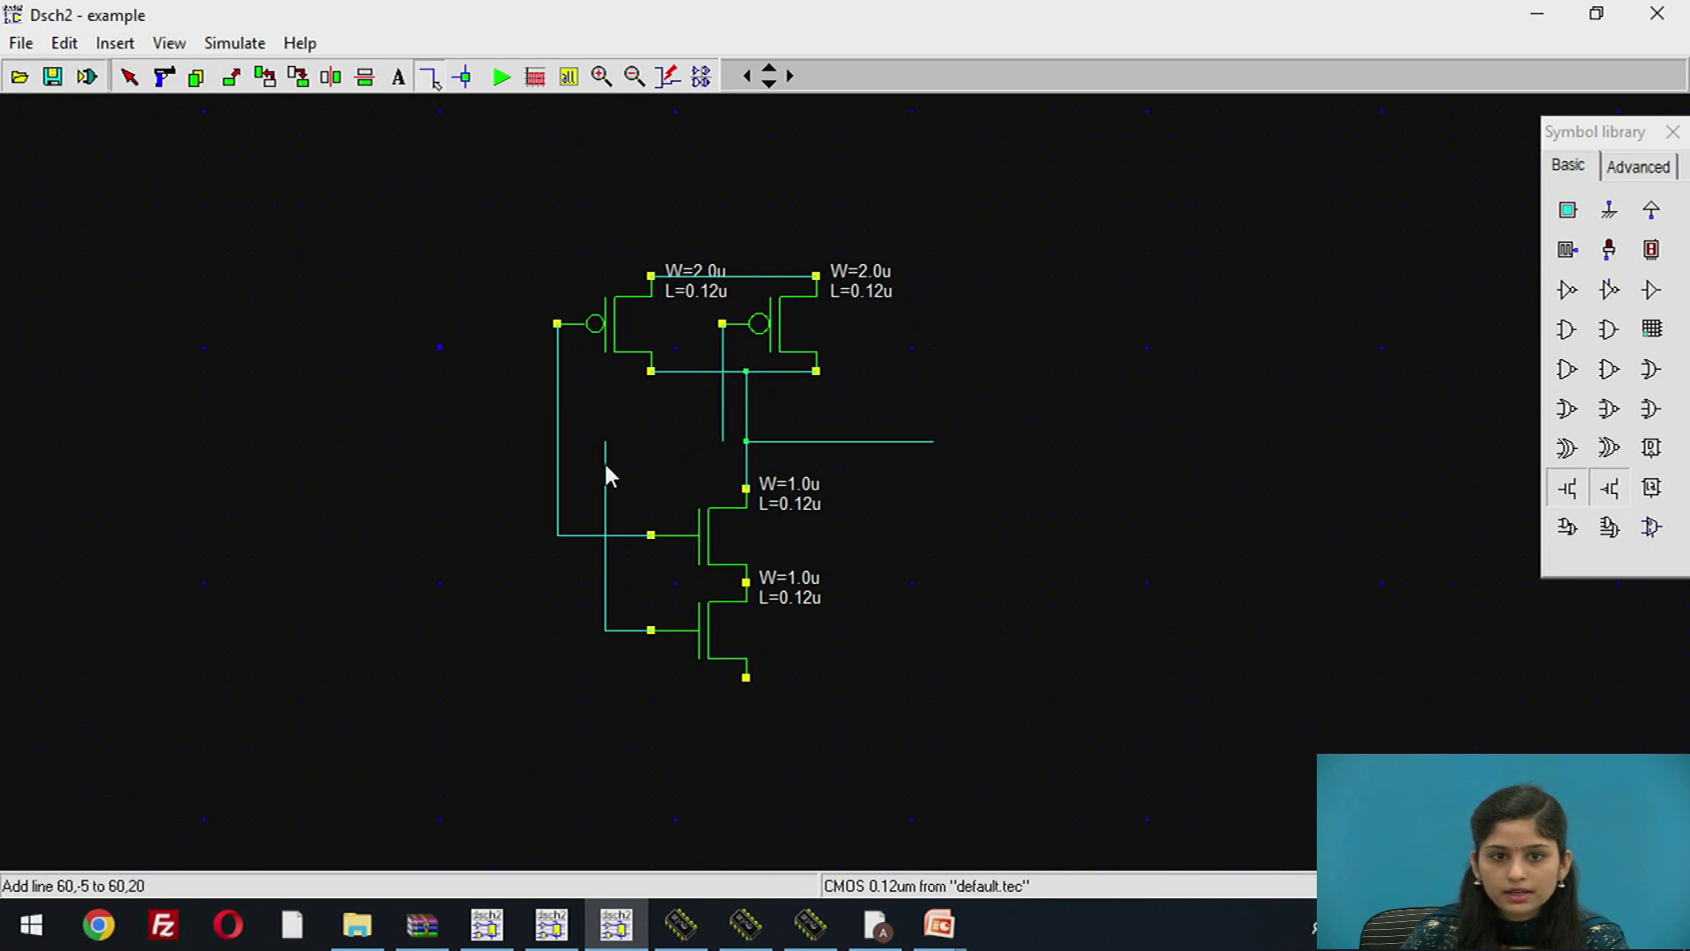
pyautogui.moveTo(606, 441); pyautogui.dragTo(720, 440)
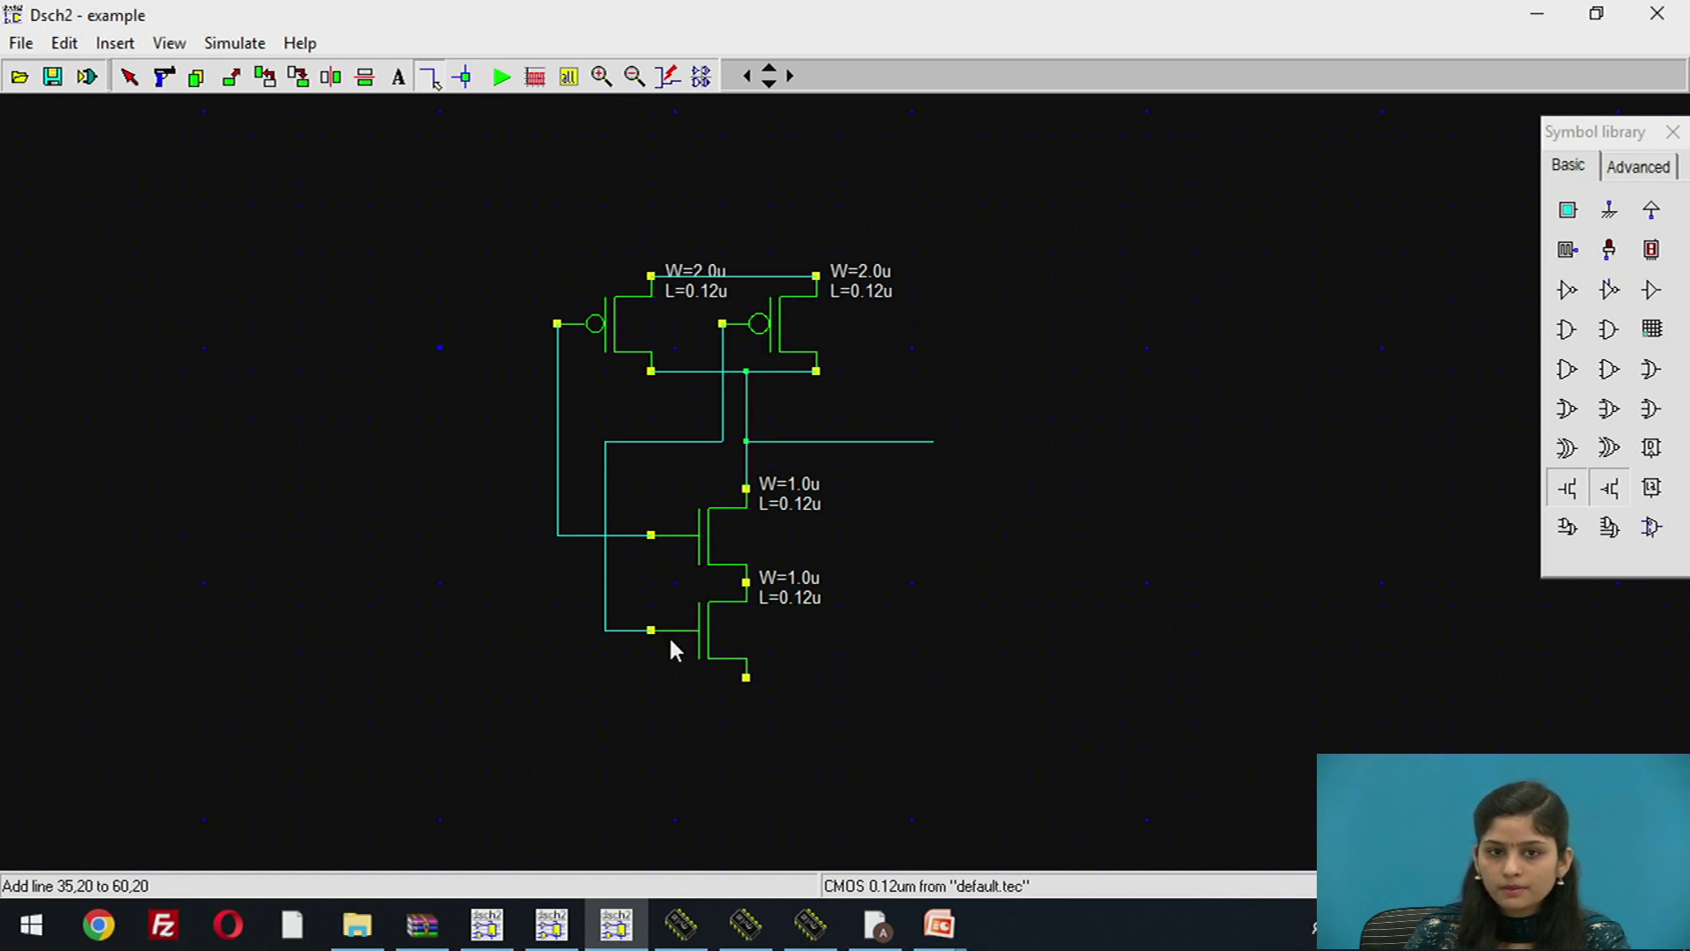
# Step: Add a VDD supply above the pMOS source wire and ground below the lower NMOS
pyautogui.click(1652, 213)
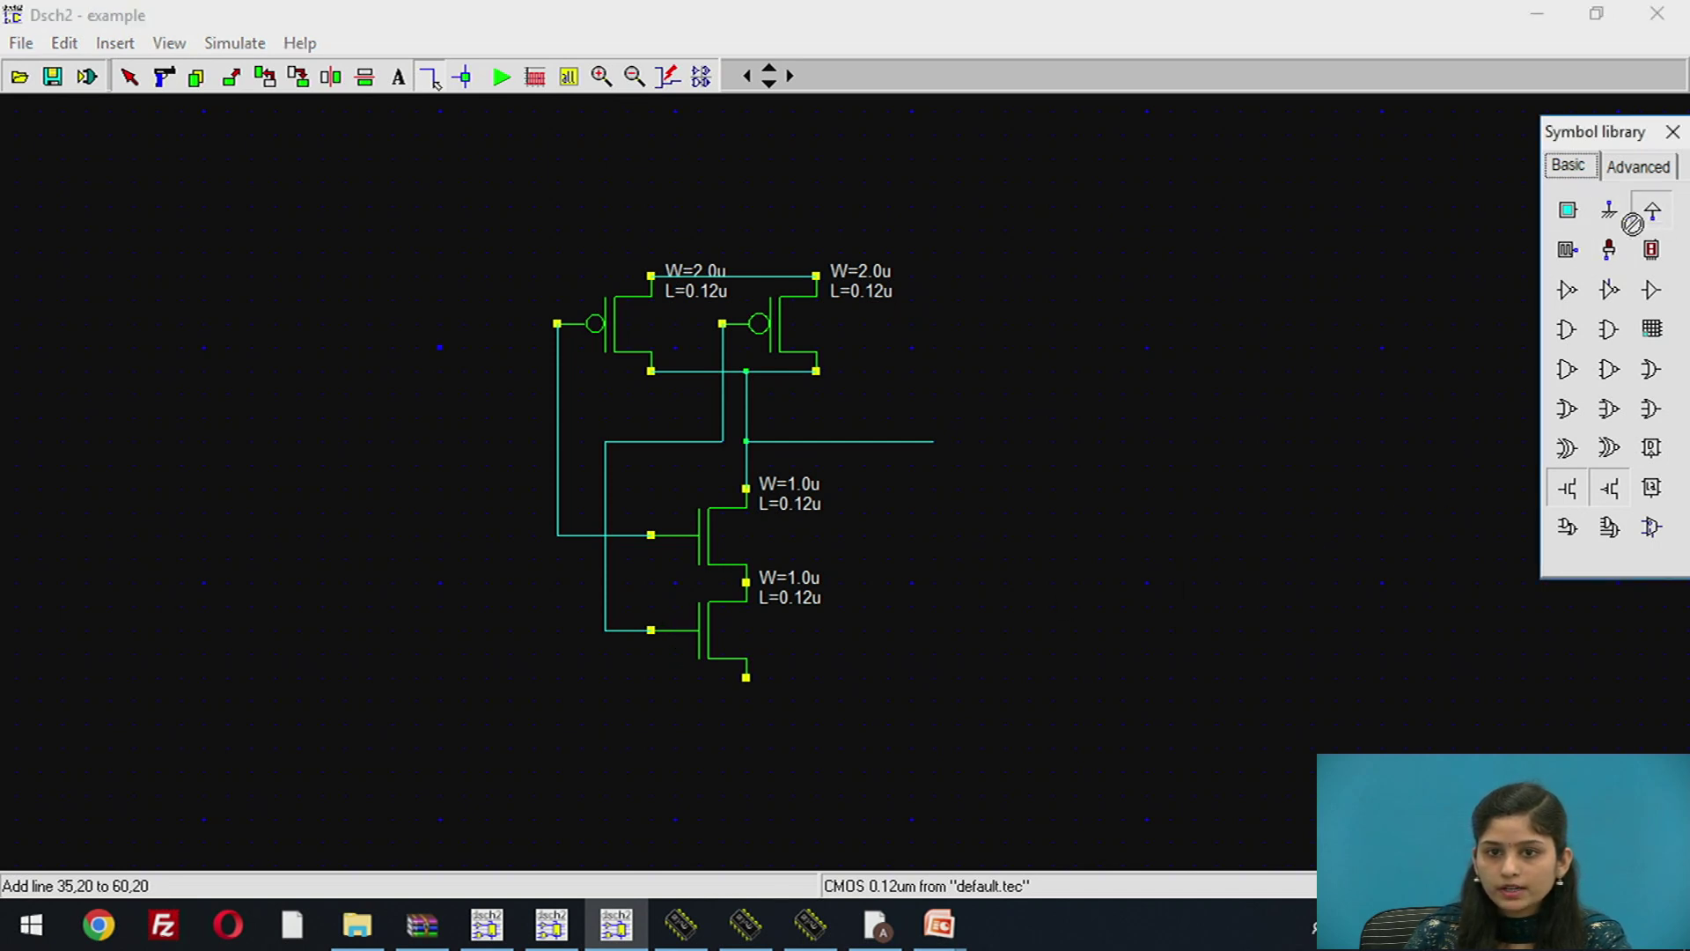
pyautogui.click(753, 275)
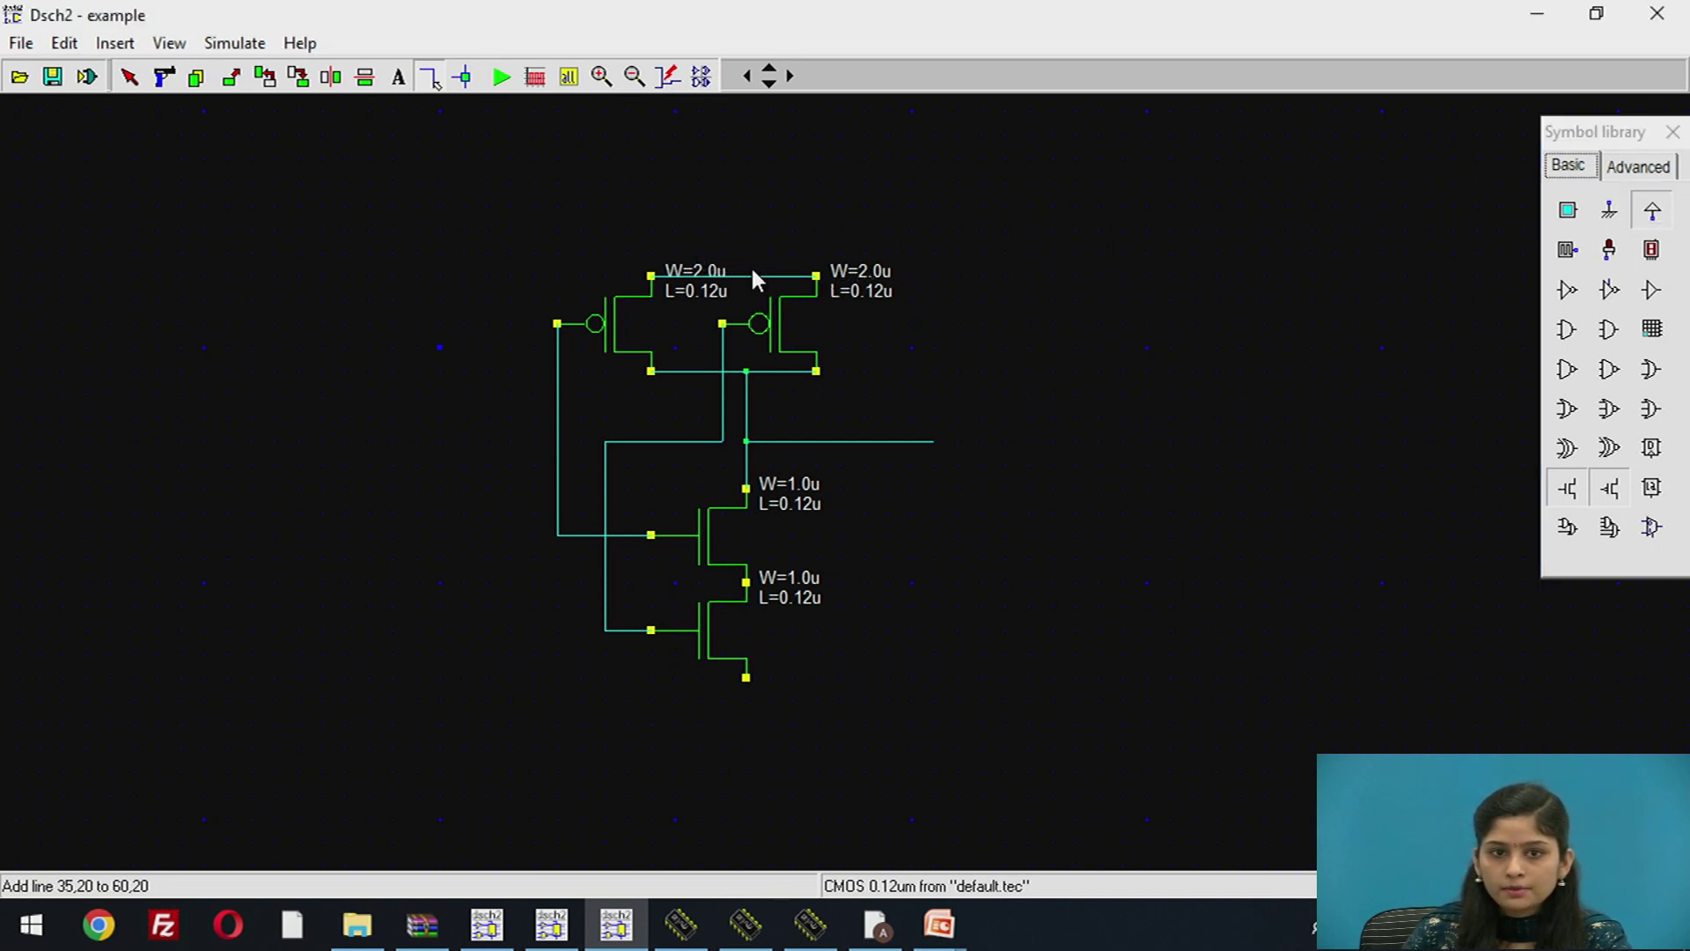
pyautogui.click(1609, 209)
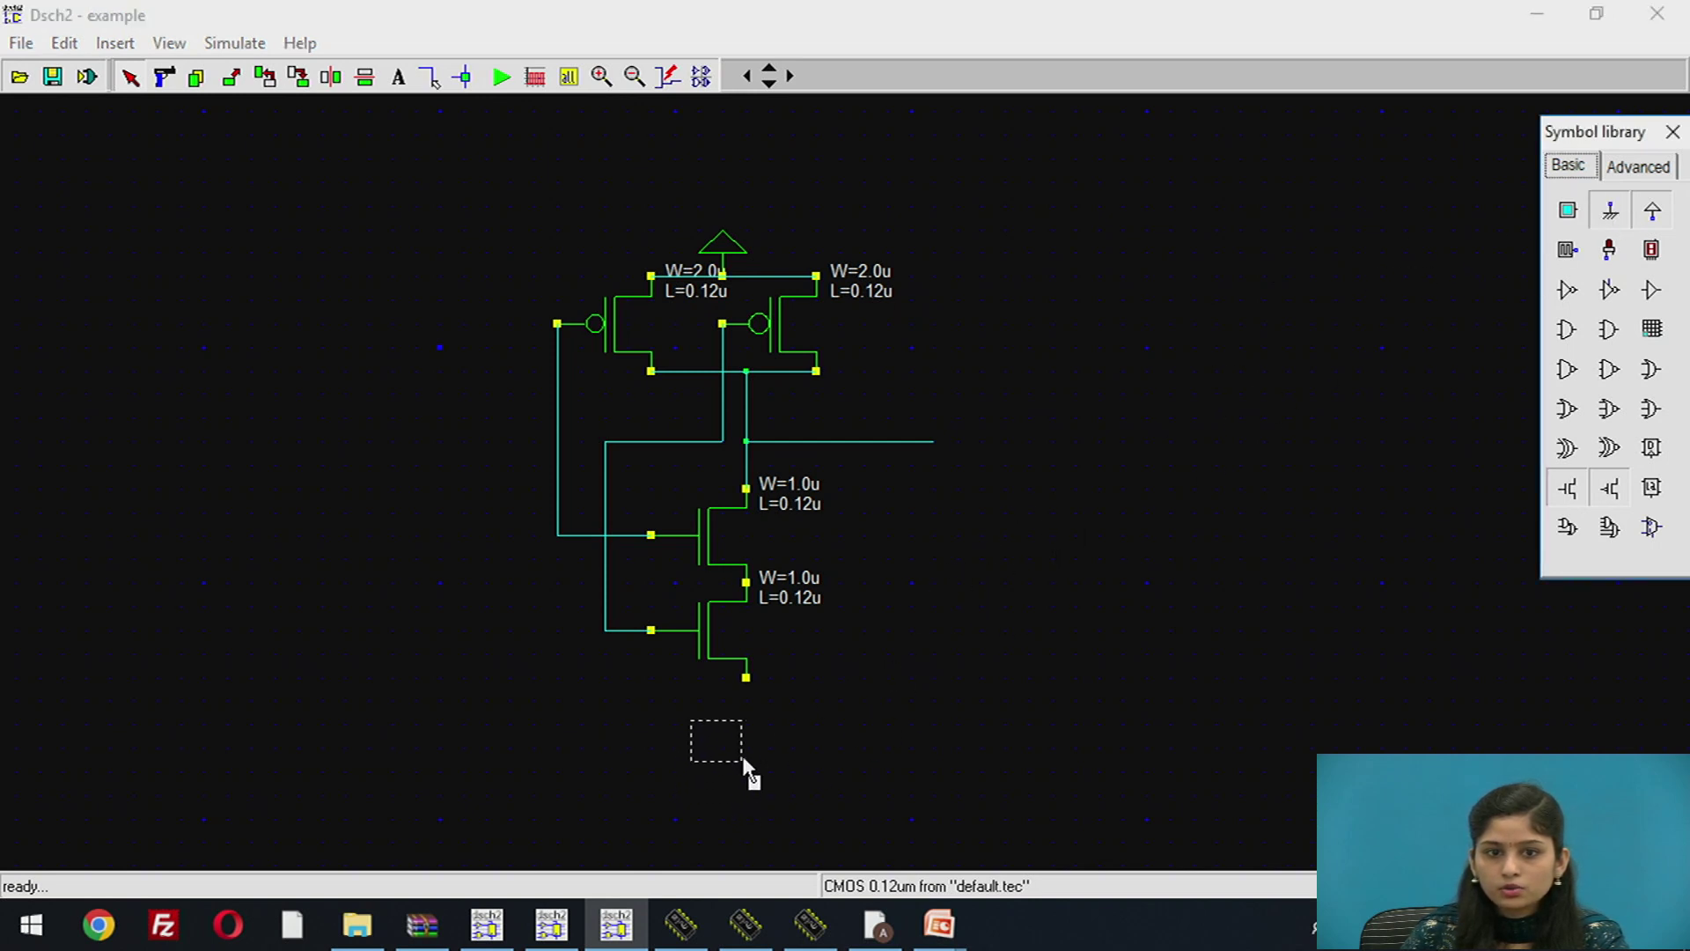
pyautogui.click(768, 721)
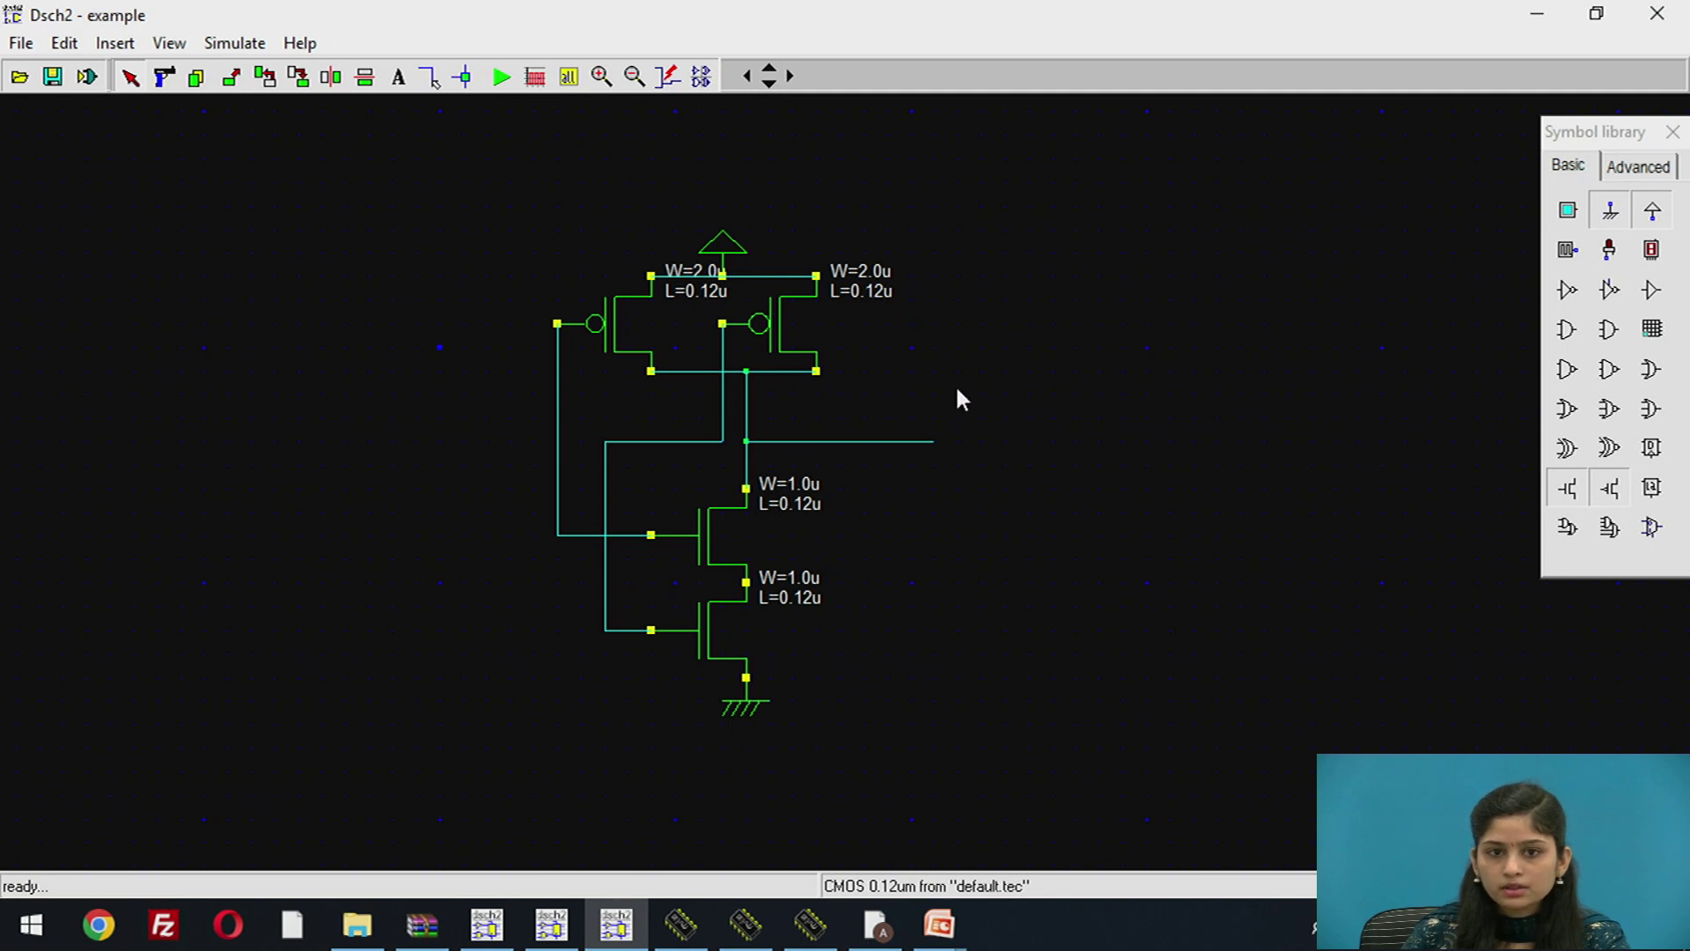
# Step: Attach an LED named 'output' to the output wire's end and bring an input button onto the canvas
pyautogui.click(1608, 249)
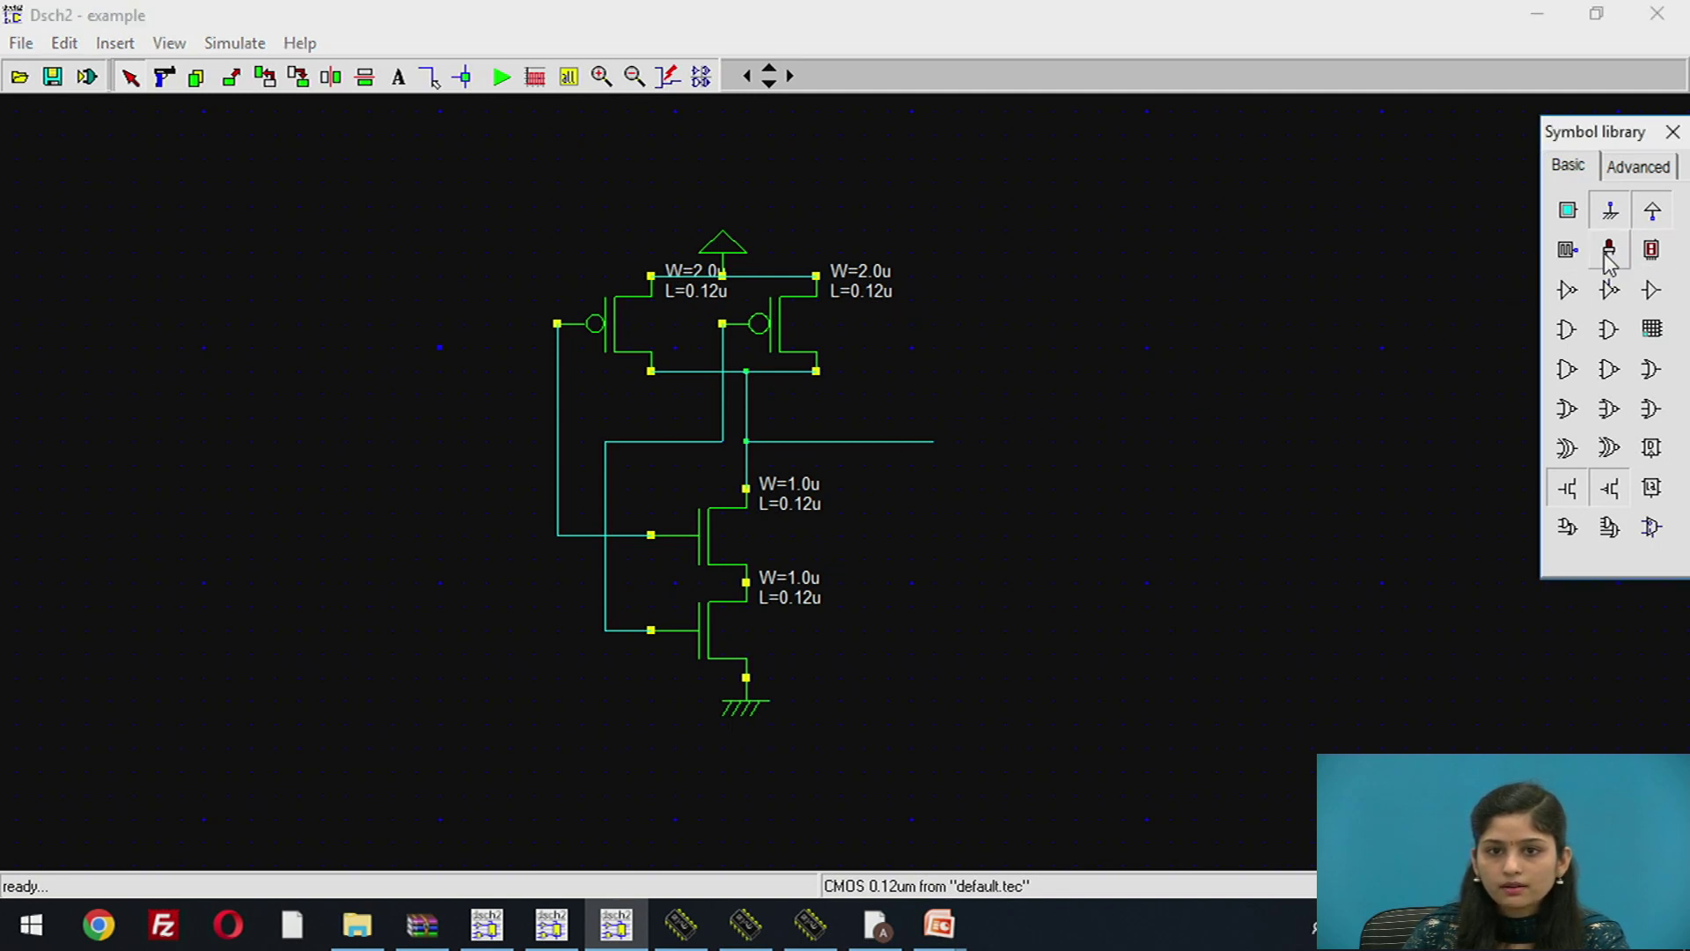
pyautogui.click(947, 440)
pyautogui.doubleClick(939, 413)
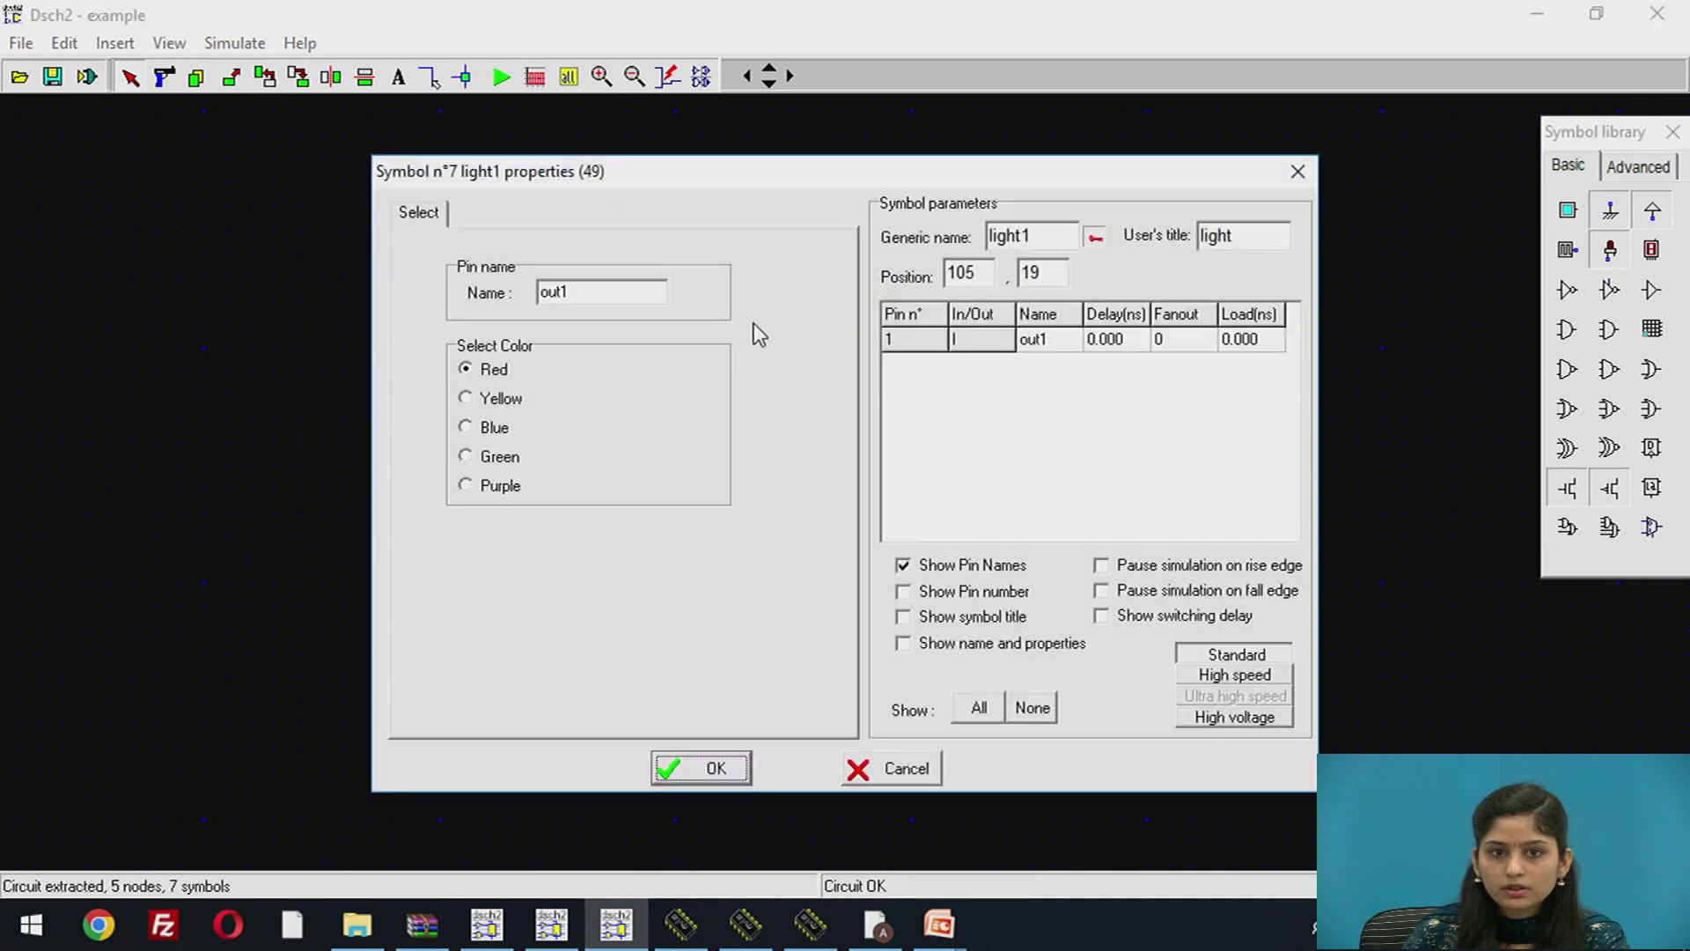
pyautogui.click(621, 297)
pyautogui.press('BackSpace')
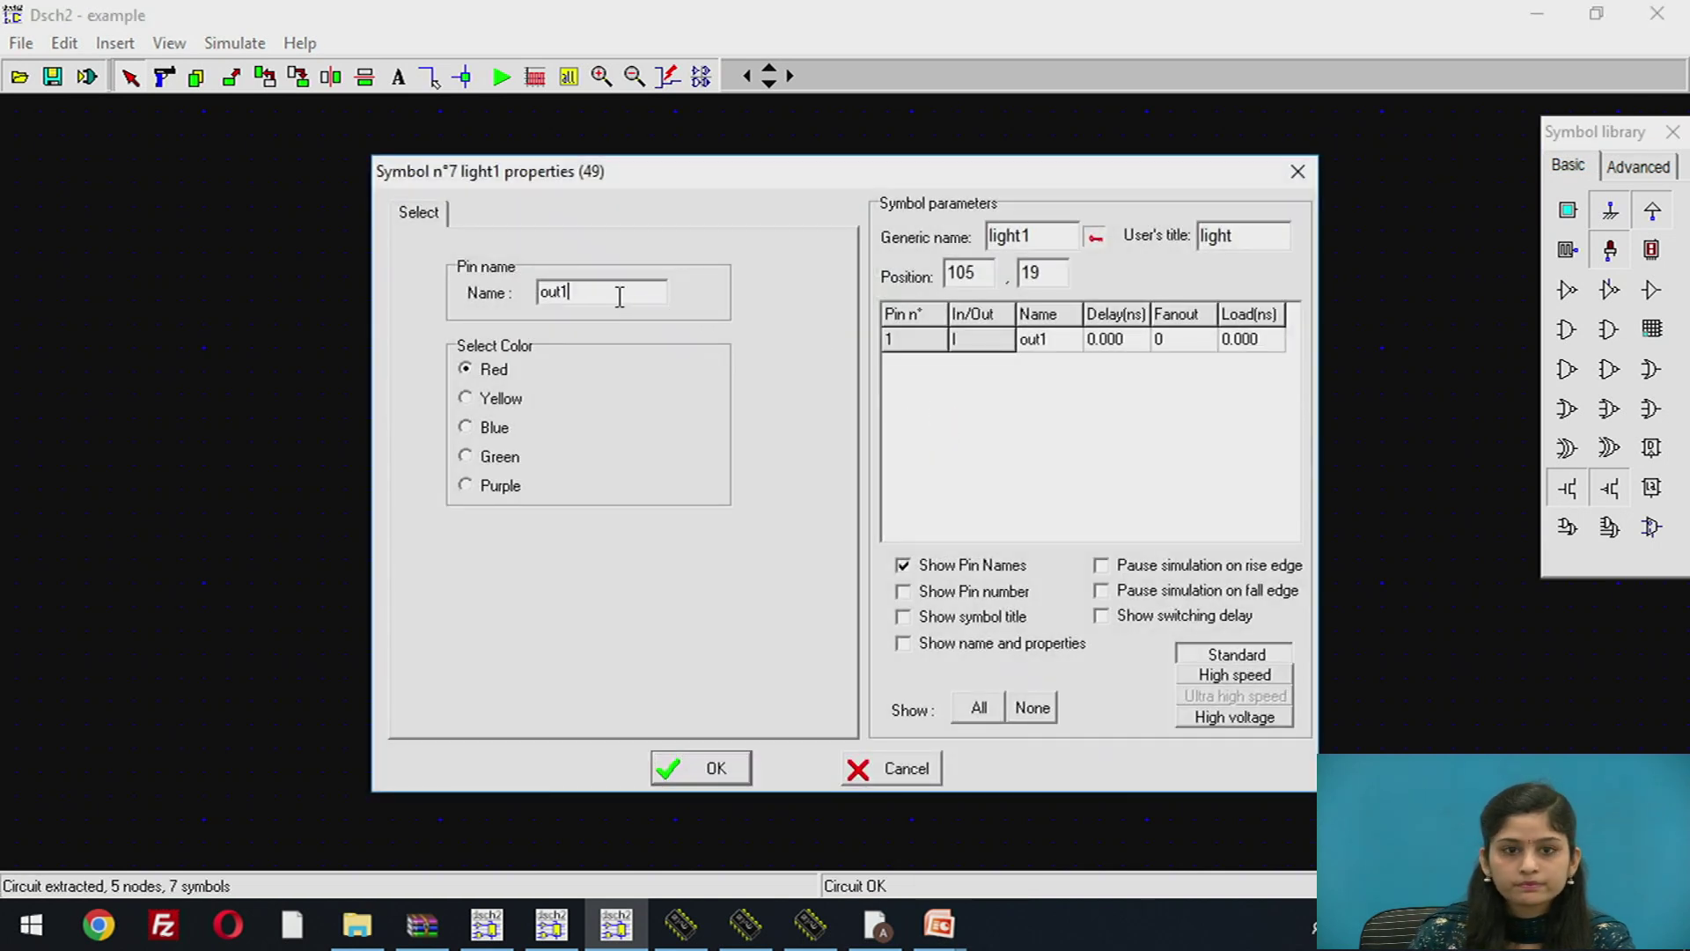
pyautogui.write('put')
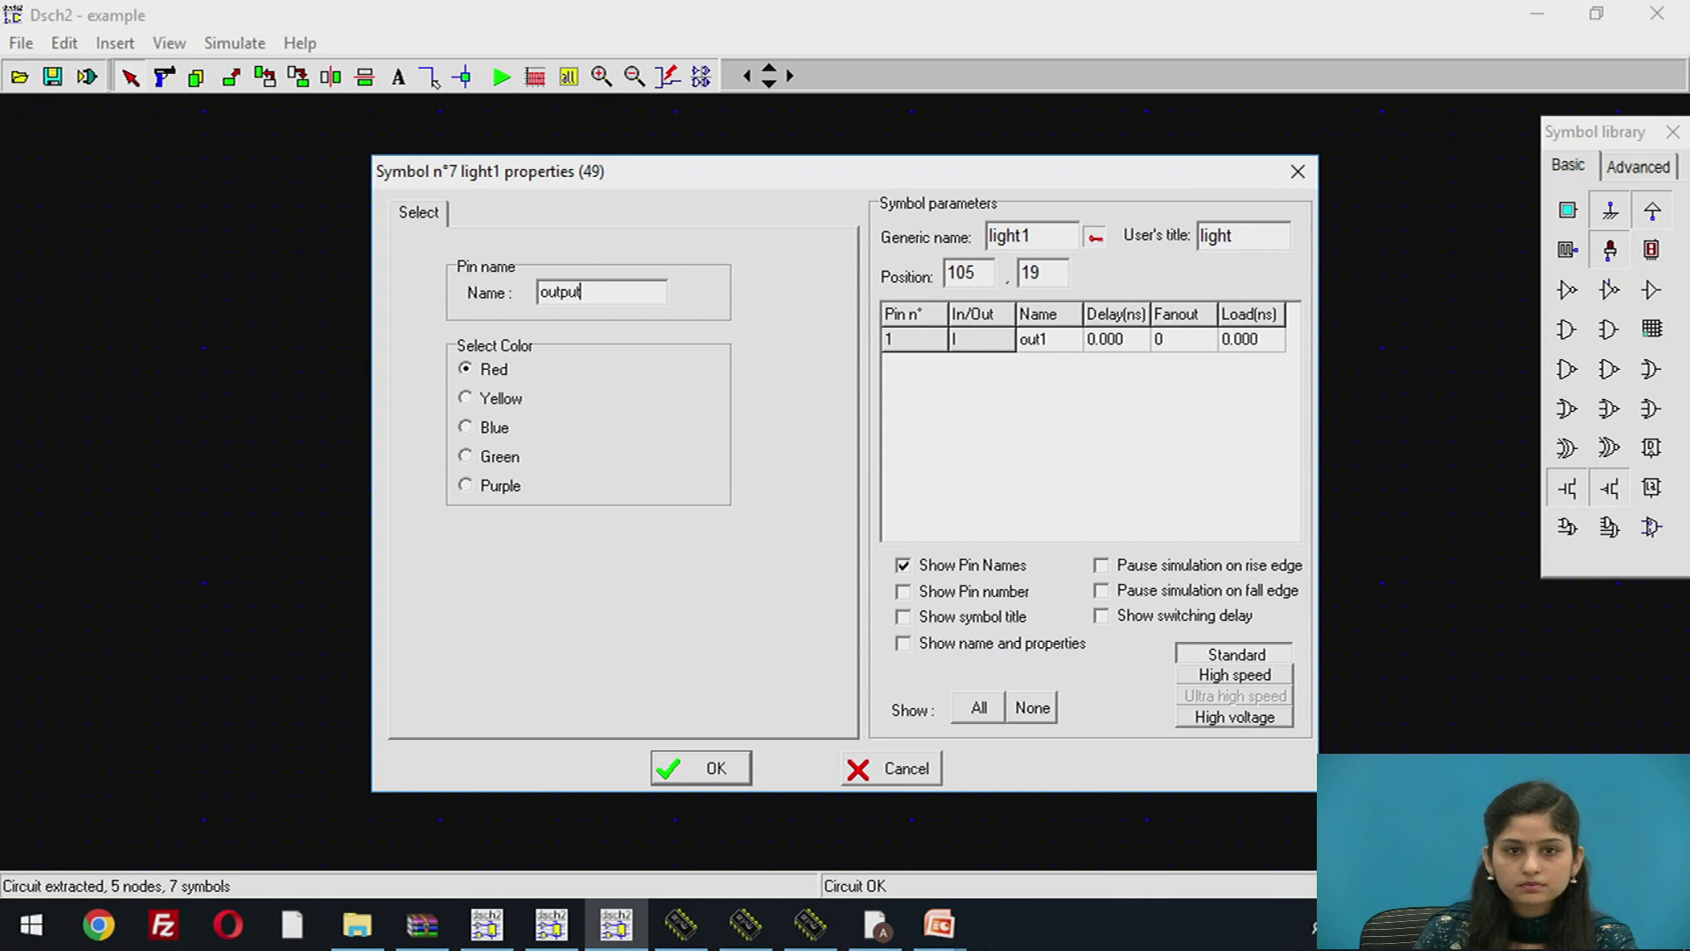
pyautogui.click(666, 765)
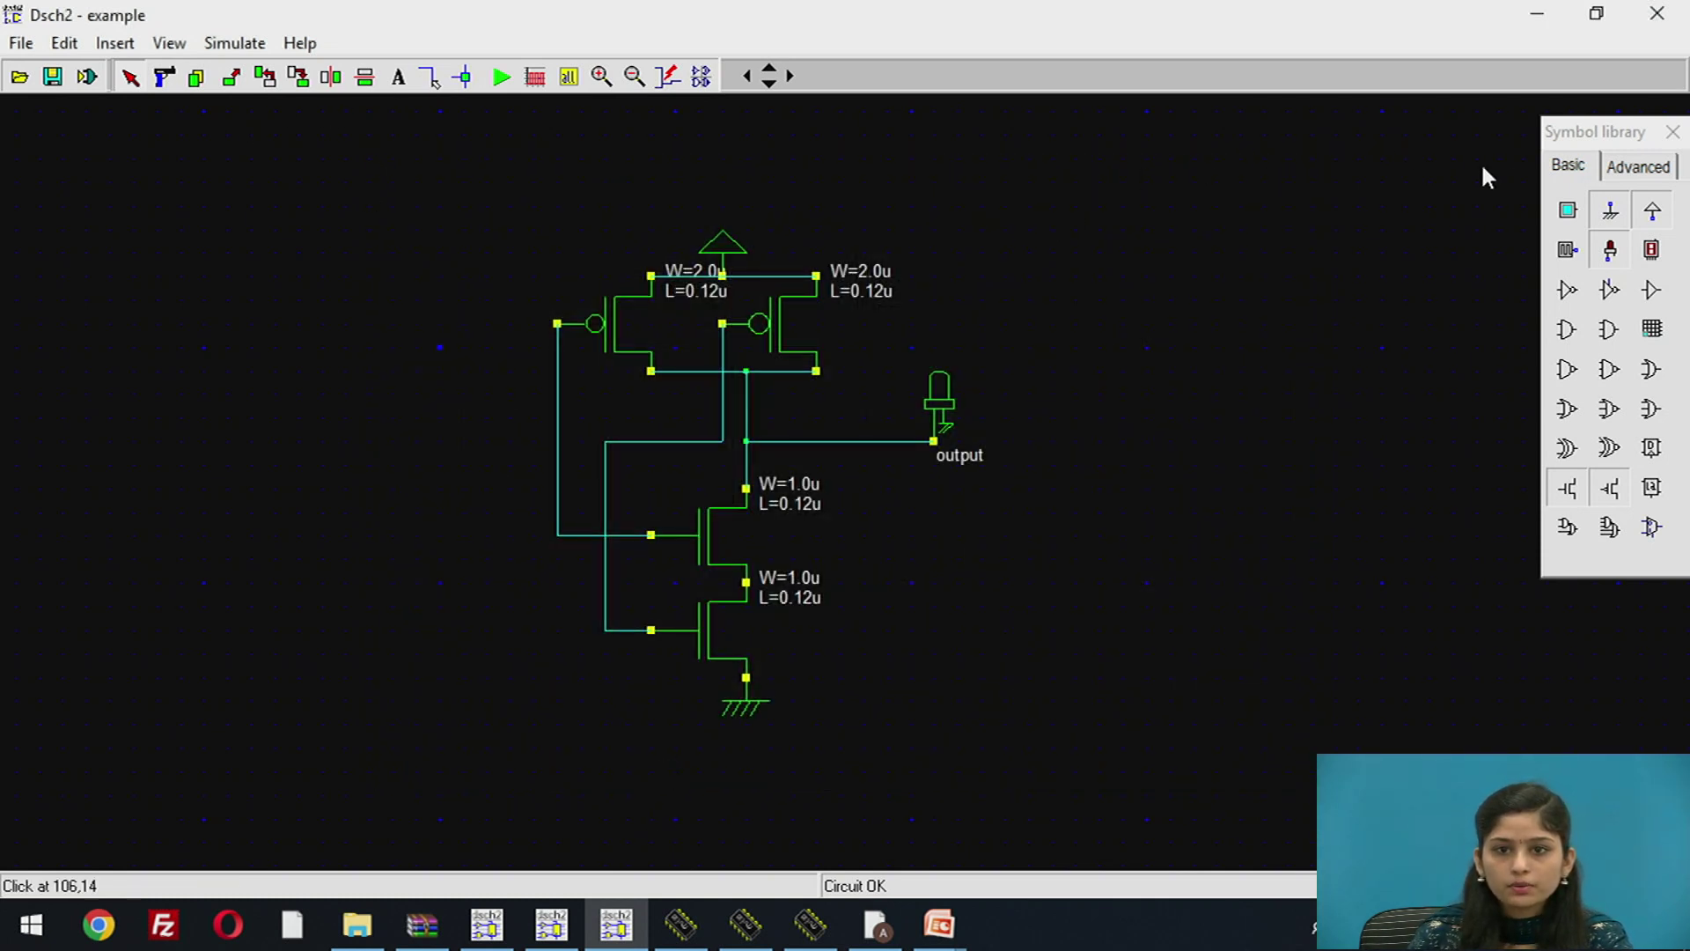
pyautogui.moveTo(1567, 211); pyautogui.dragTo(652, 480)
# Step: Set the input button on the left gate line and rename it from in1 to input1
pyautogui.moveTo(556, 442); pyautogui.dragTo(536, 431)
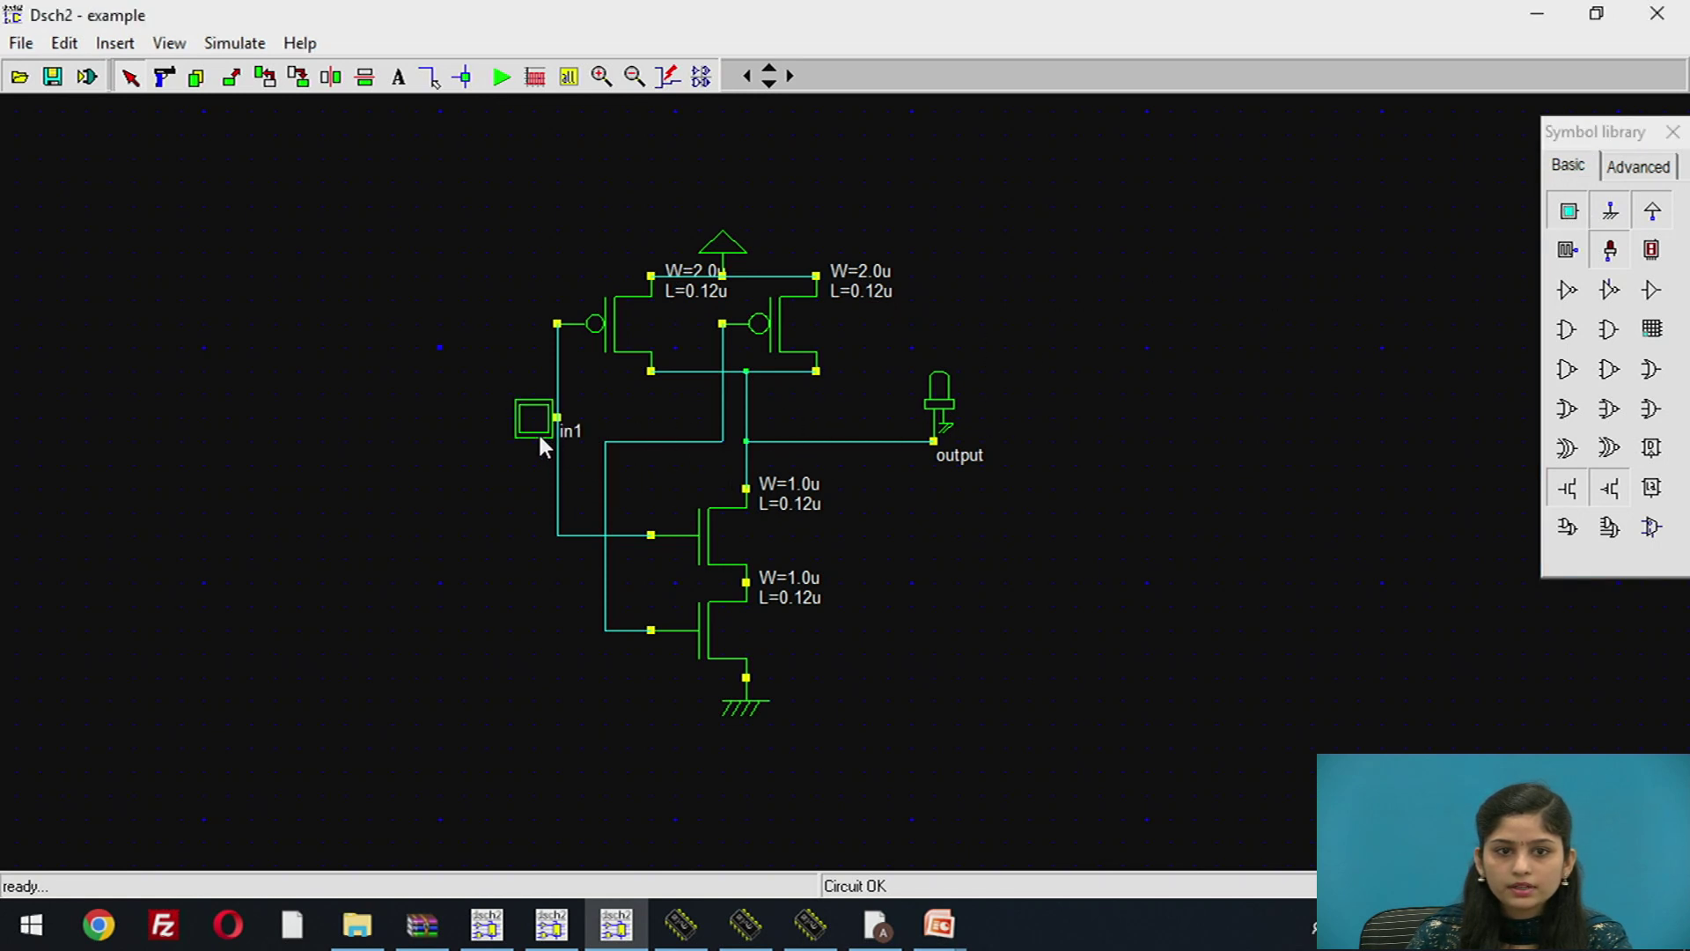
pyautogui.doubleClick(546, 419)
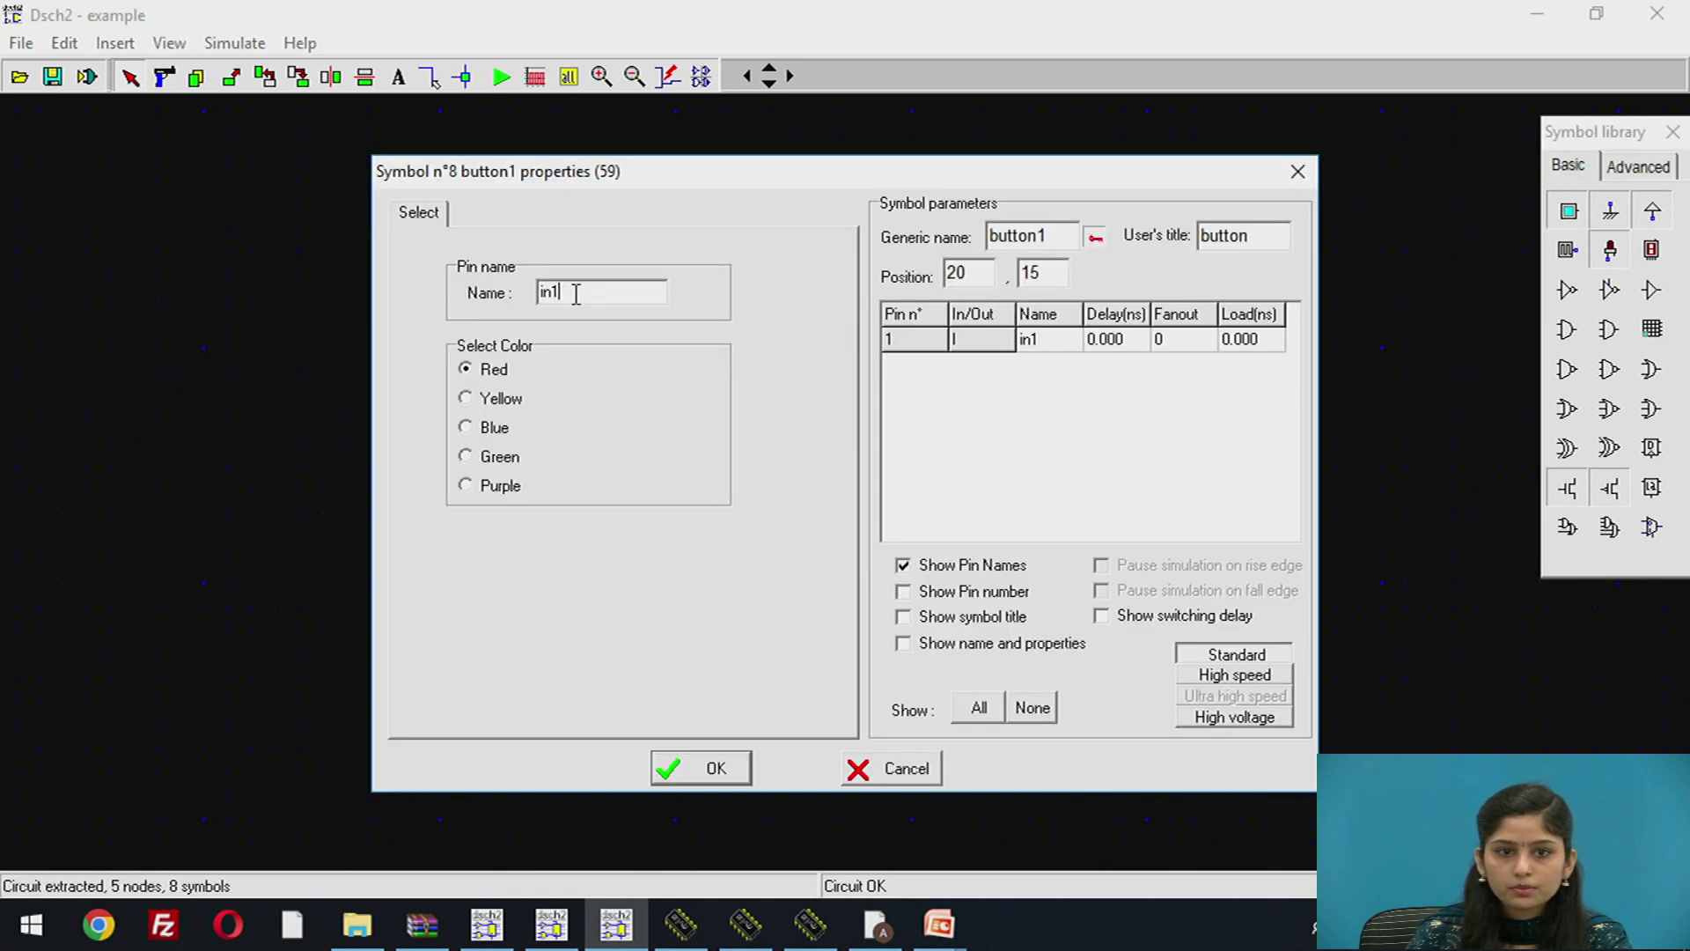
pyautogui.press('BackSpace')
pyautogui.write('put1')
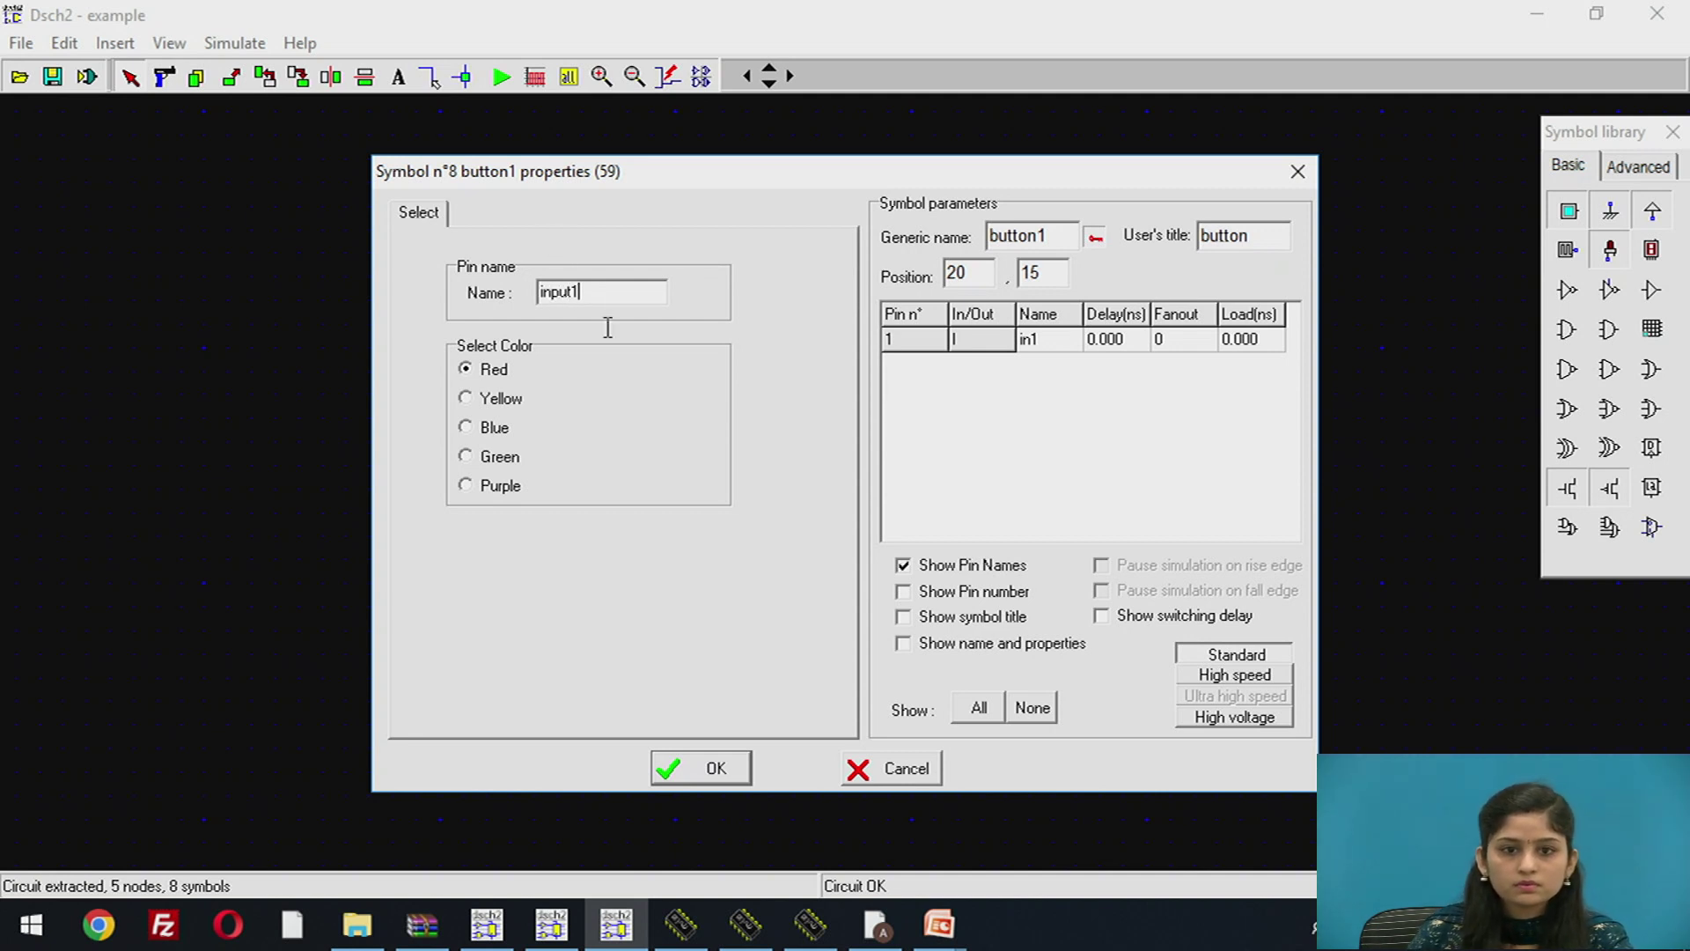
pyautogui.click(723, 769)
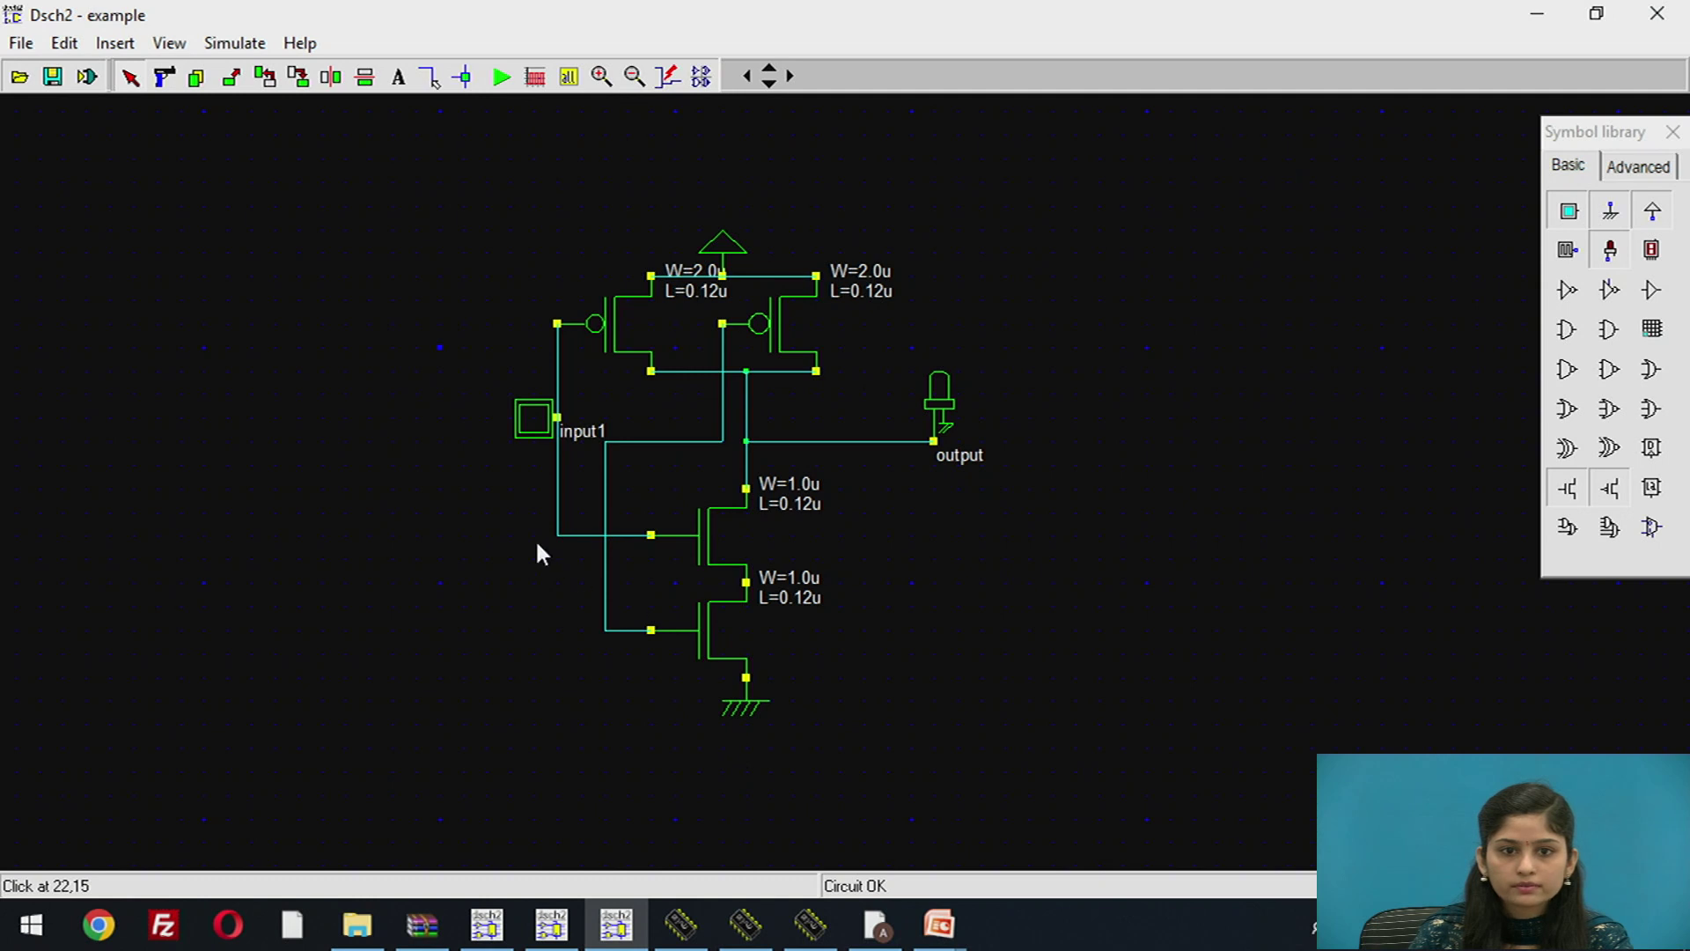
# Step: Add a second input button on the lower gate line and rename it from in2 to input2
pyautogui.click(1569, 212)
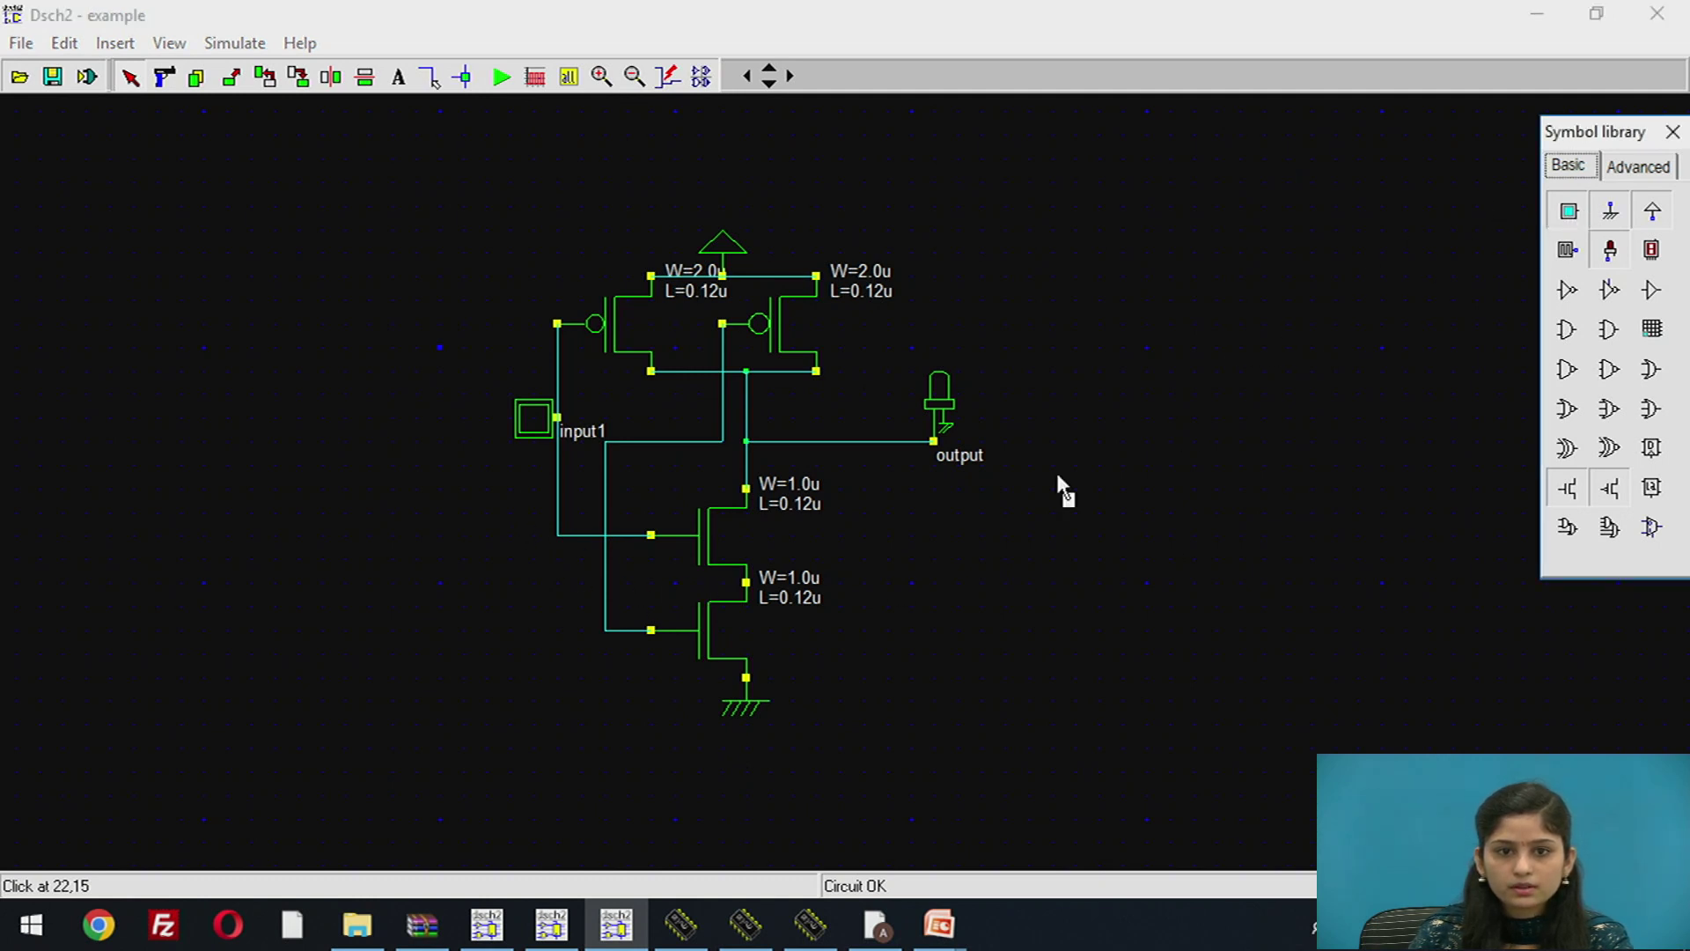
pyautogui.click(600, 601)
pyautogui.doubleClick(579, 582)
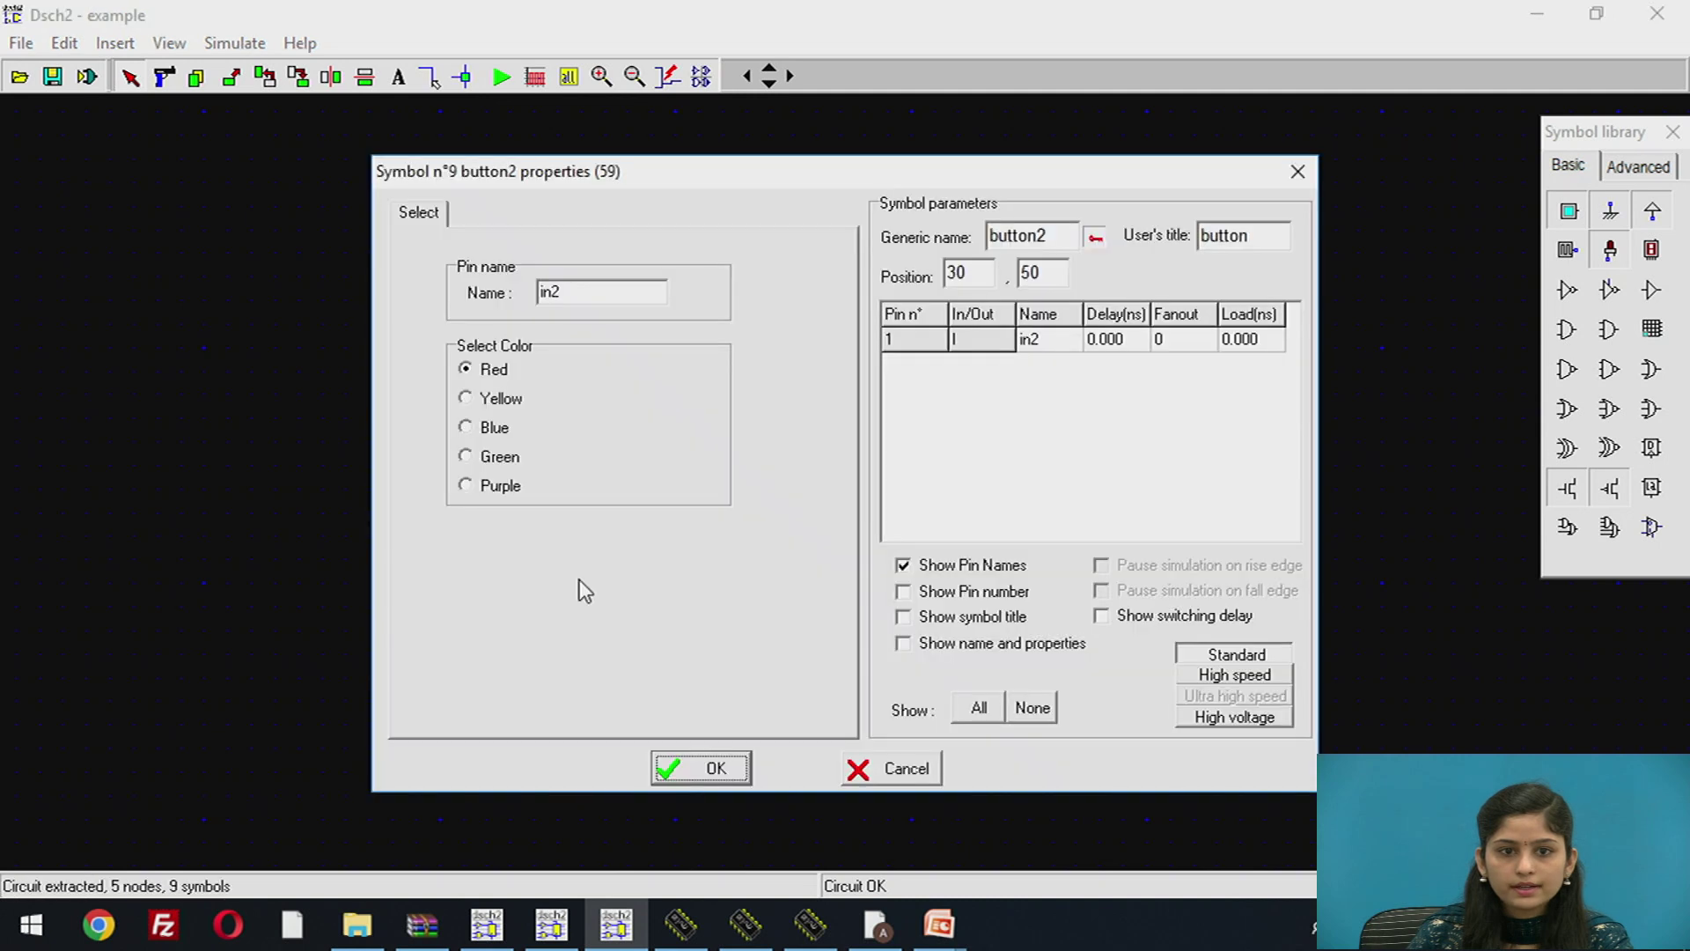
pyautogui.click(564, 296)
pyautogui.press('BackSpace')
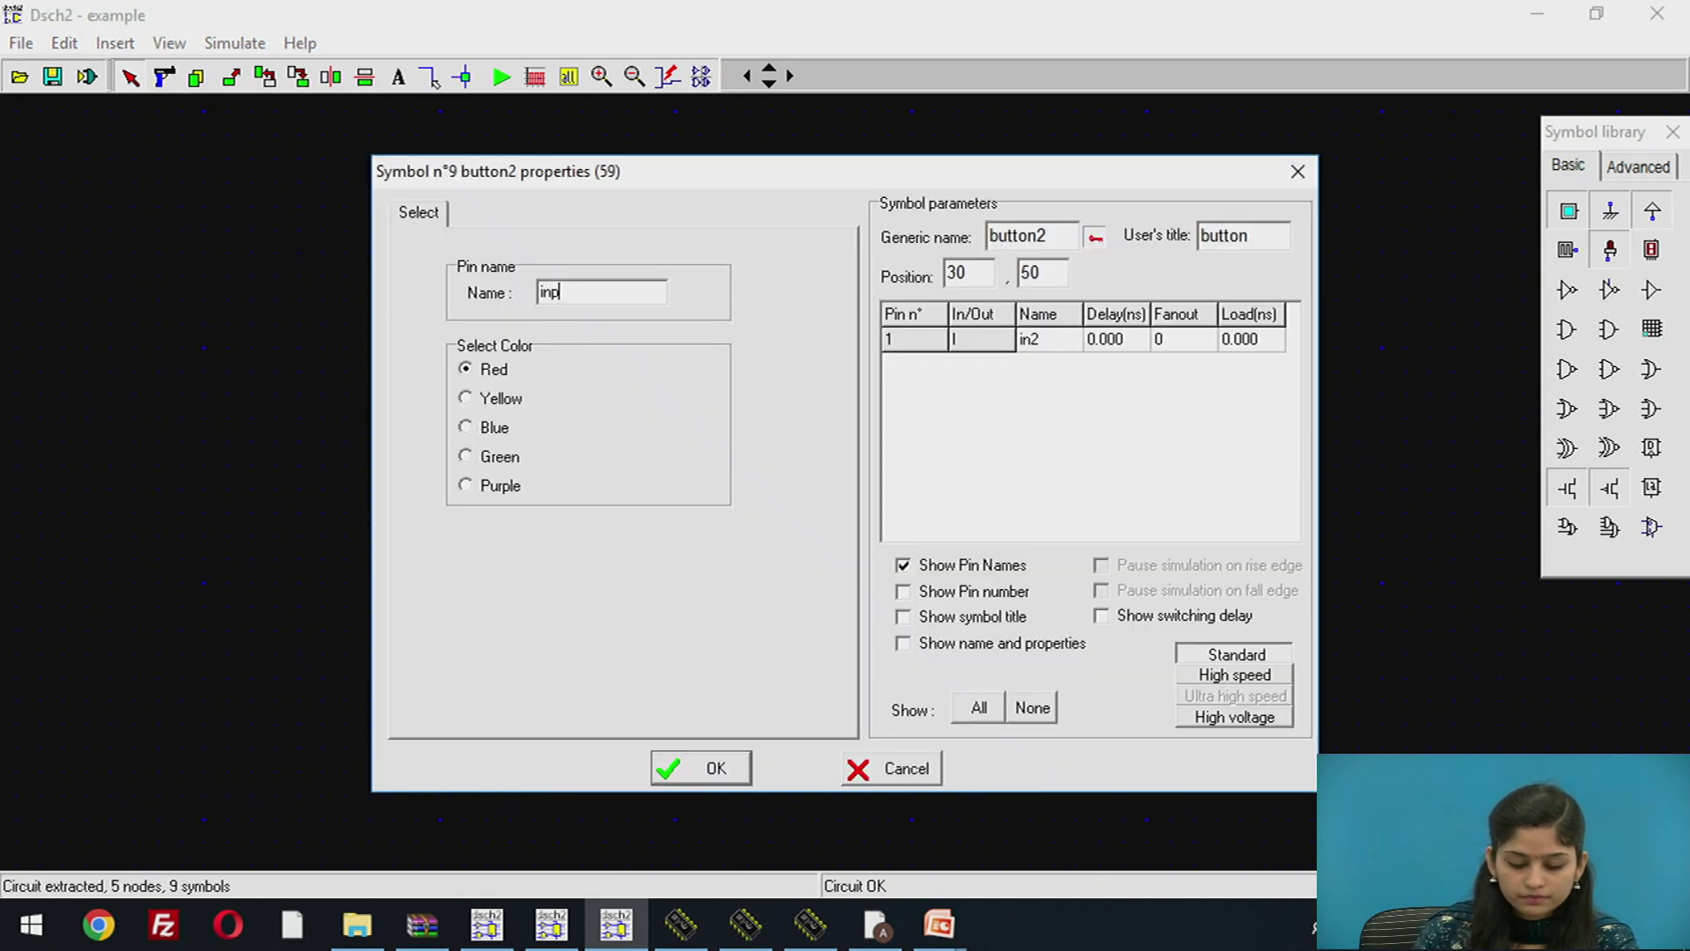
pyautogui.write('put2')
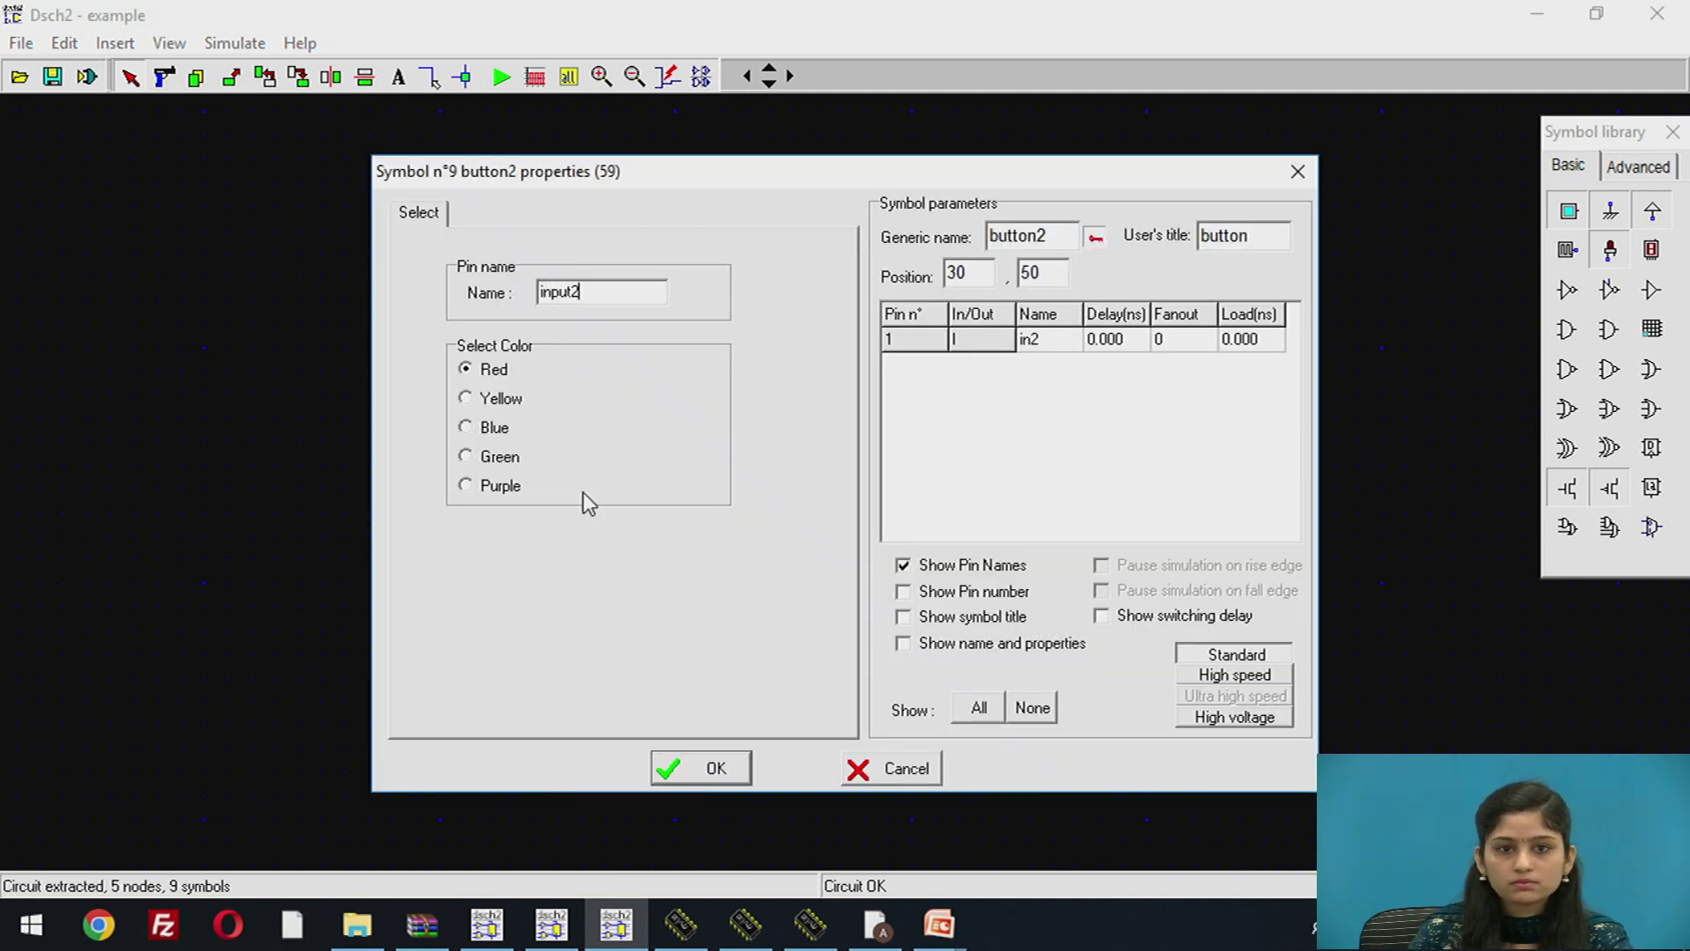
pyautogui.click(706, 778)
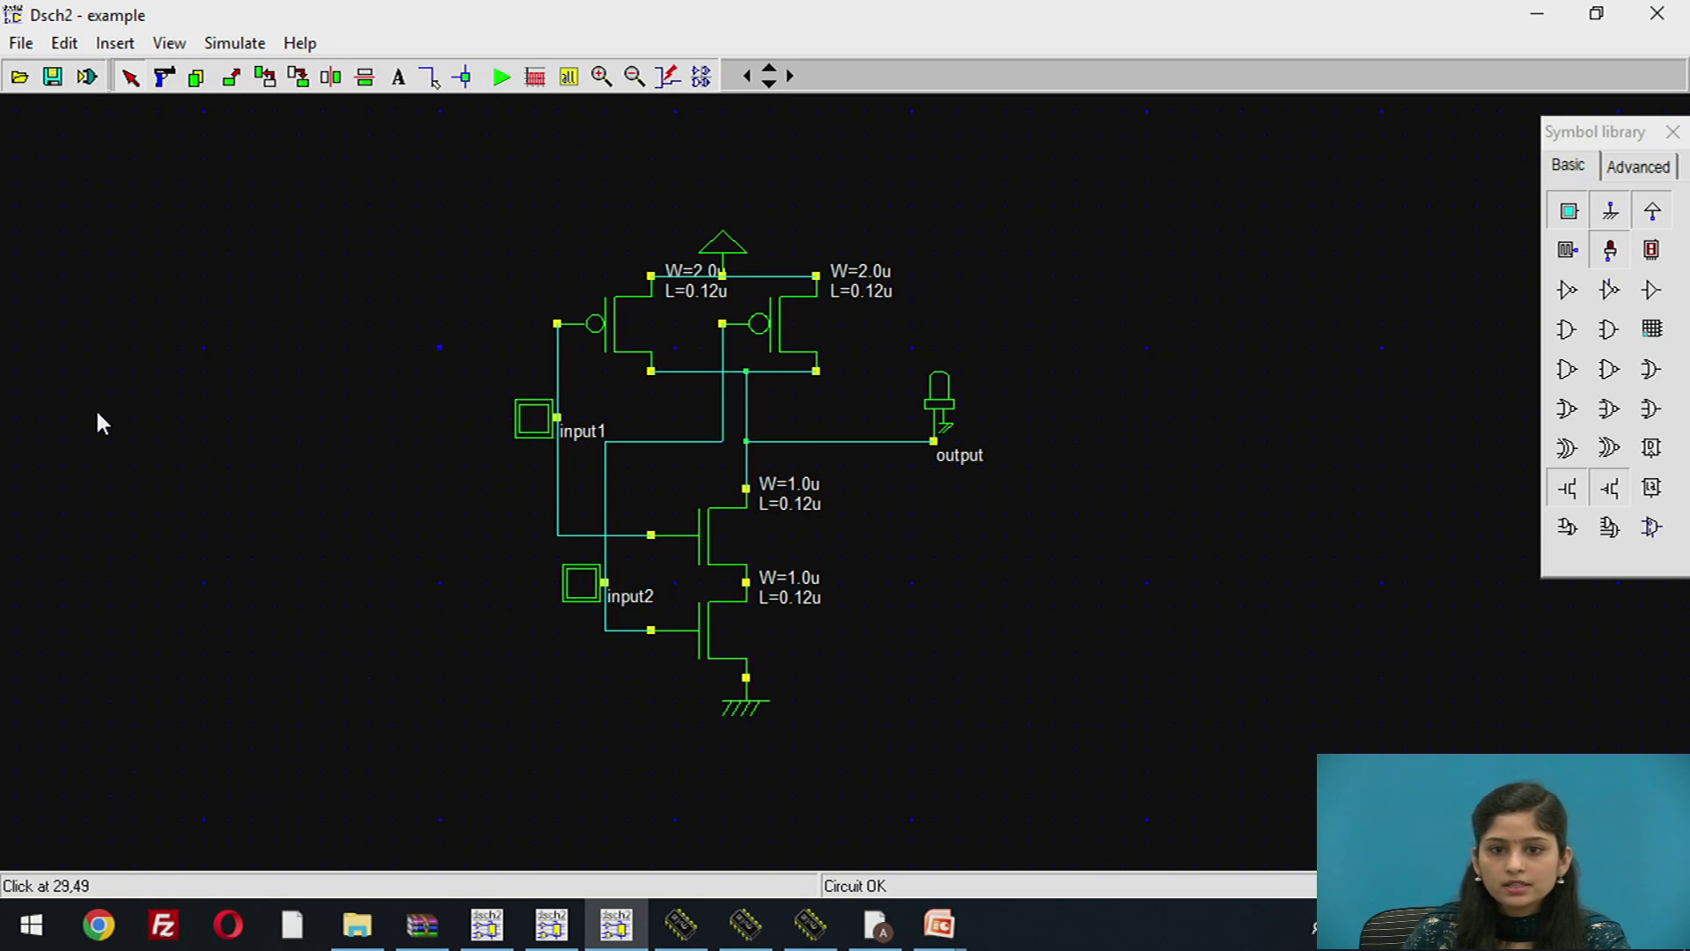
# Step: Run the simulation, toggling input1 and input2 between 0 and 1 while watching the LED, then stop
pyautogui.click(495, 76)
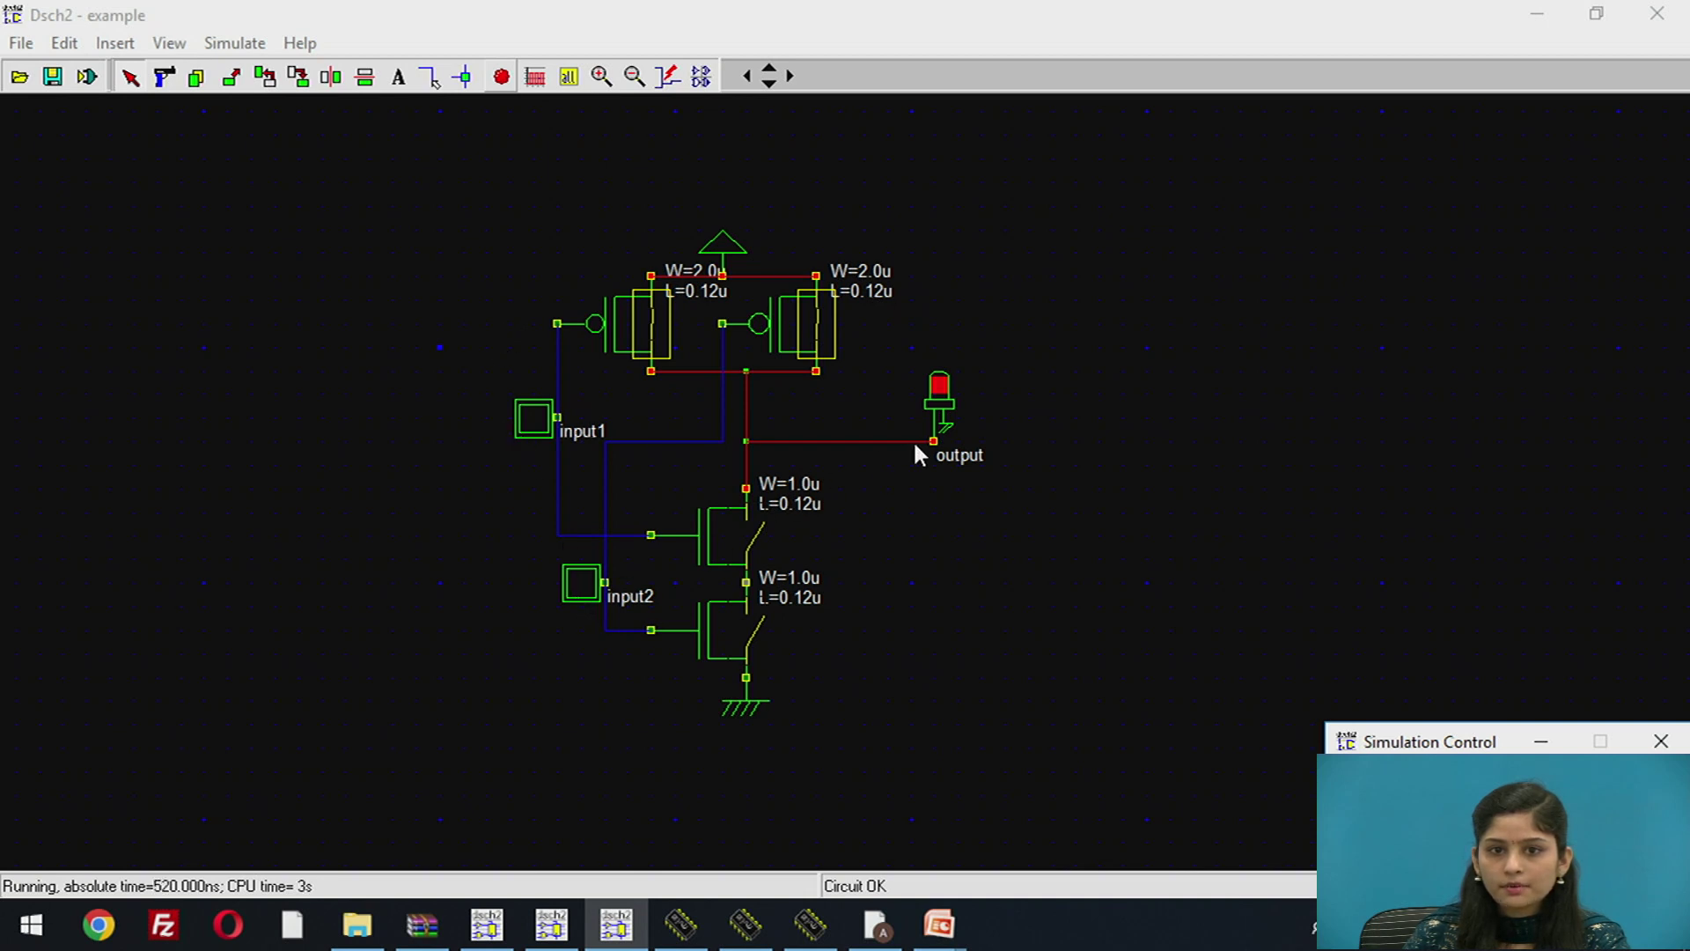
pyautogui.click(544, 426)
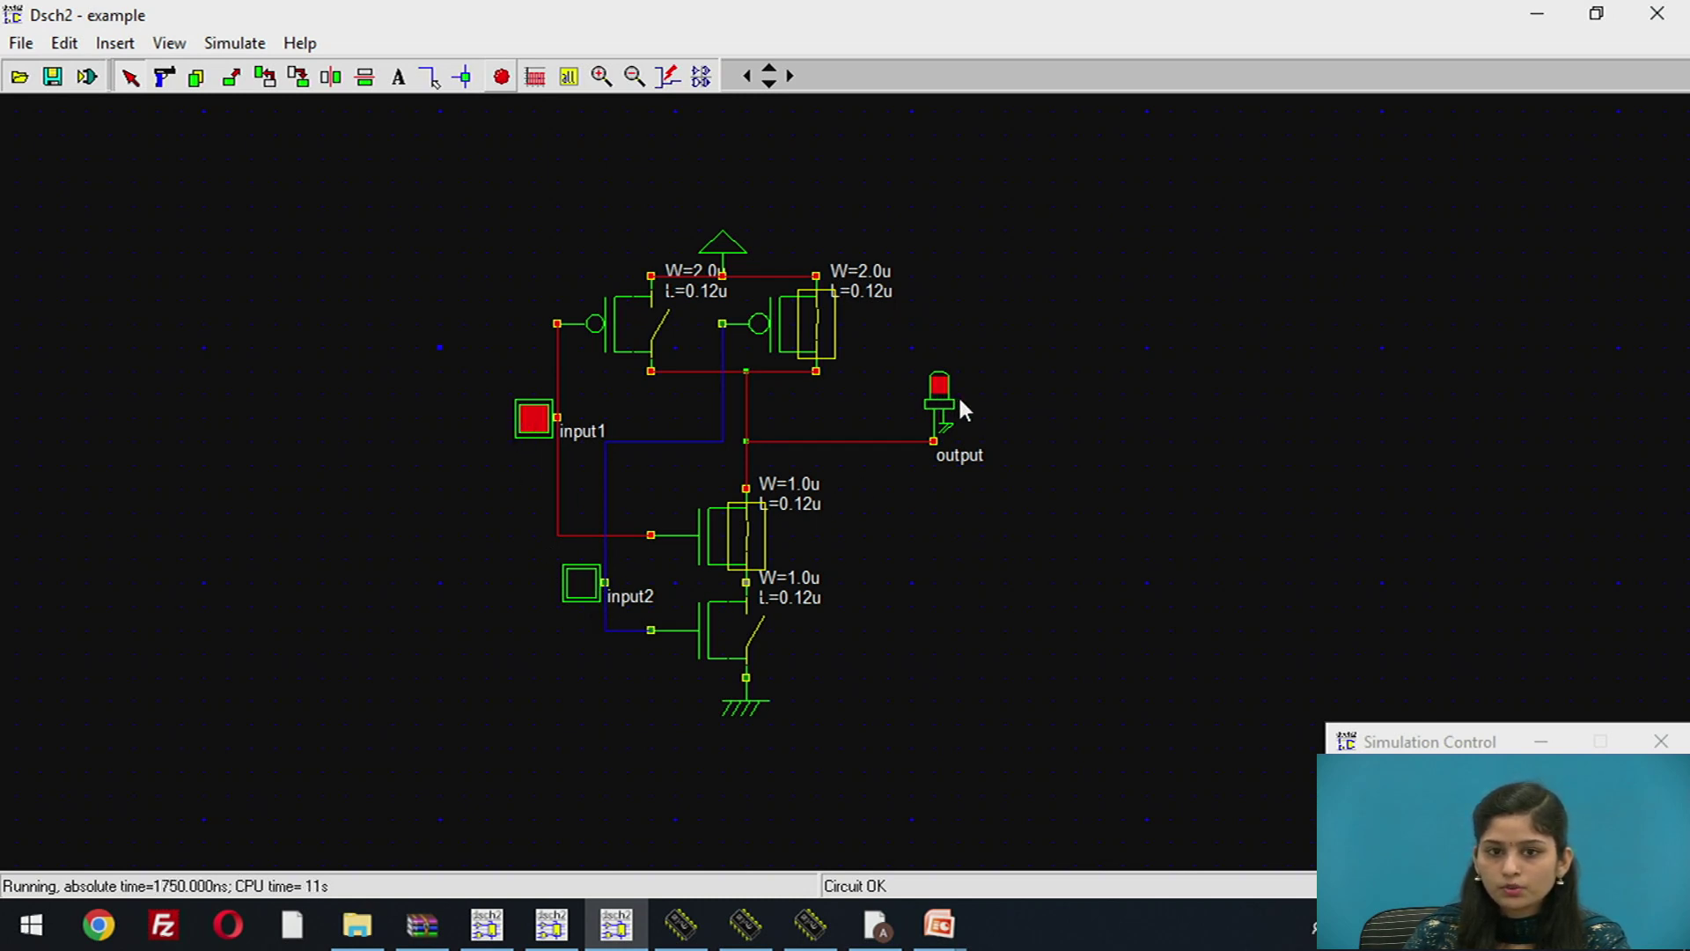
pyautogui.click(579, 574)
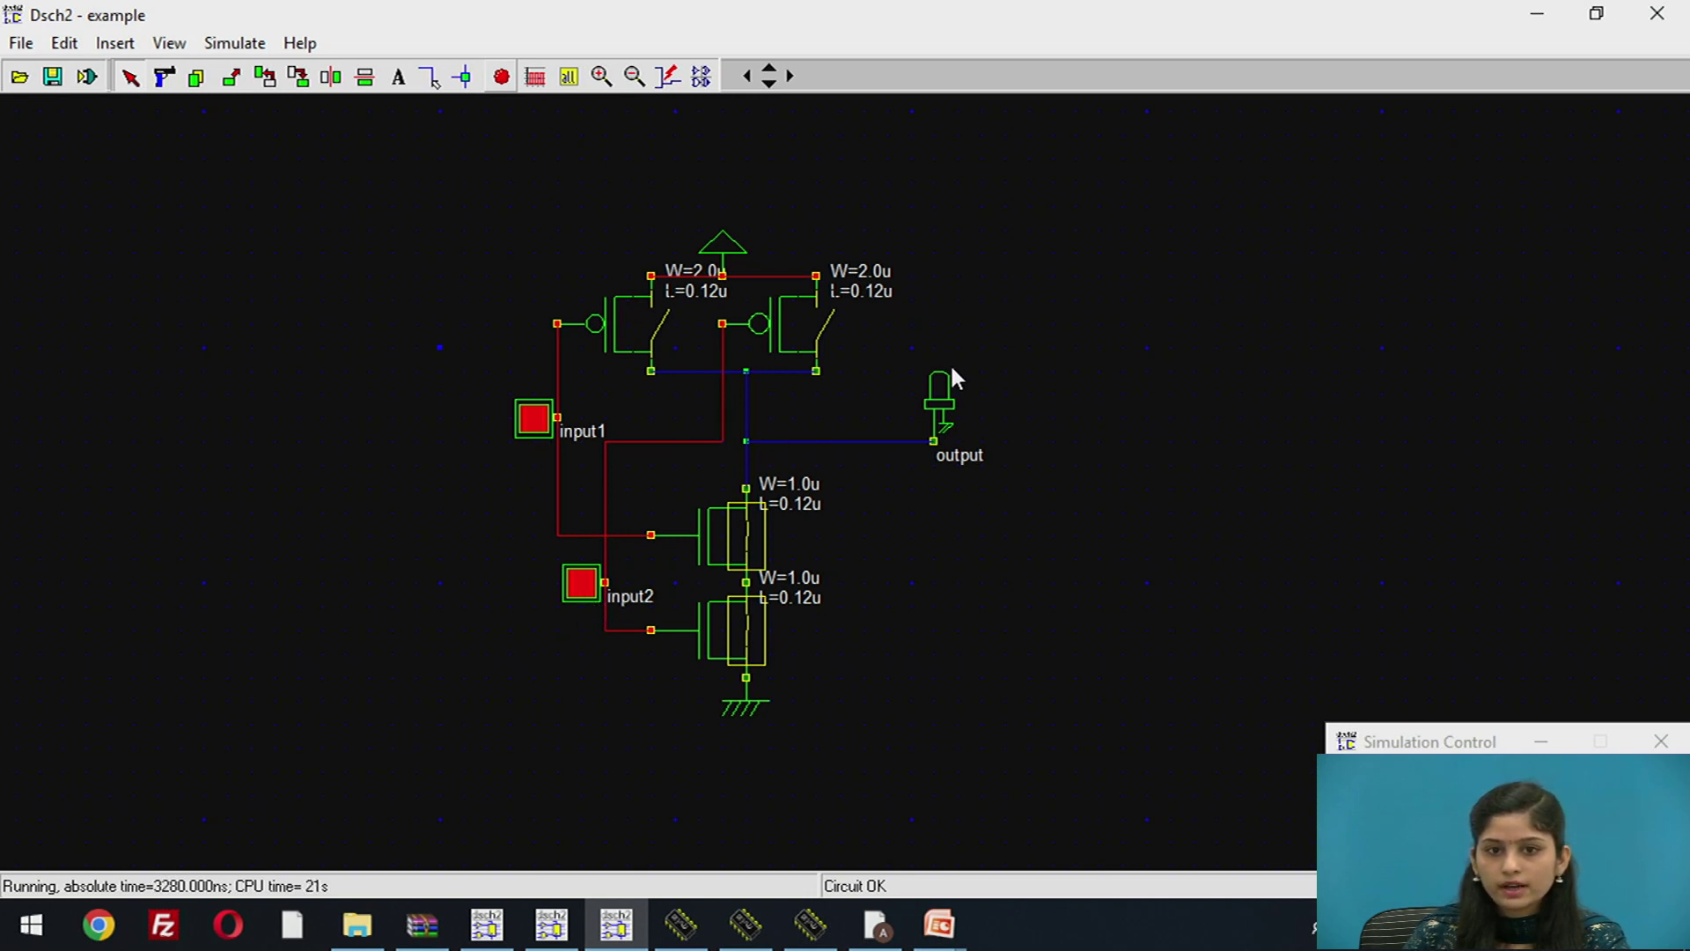
pyautogui.click(529, 421)
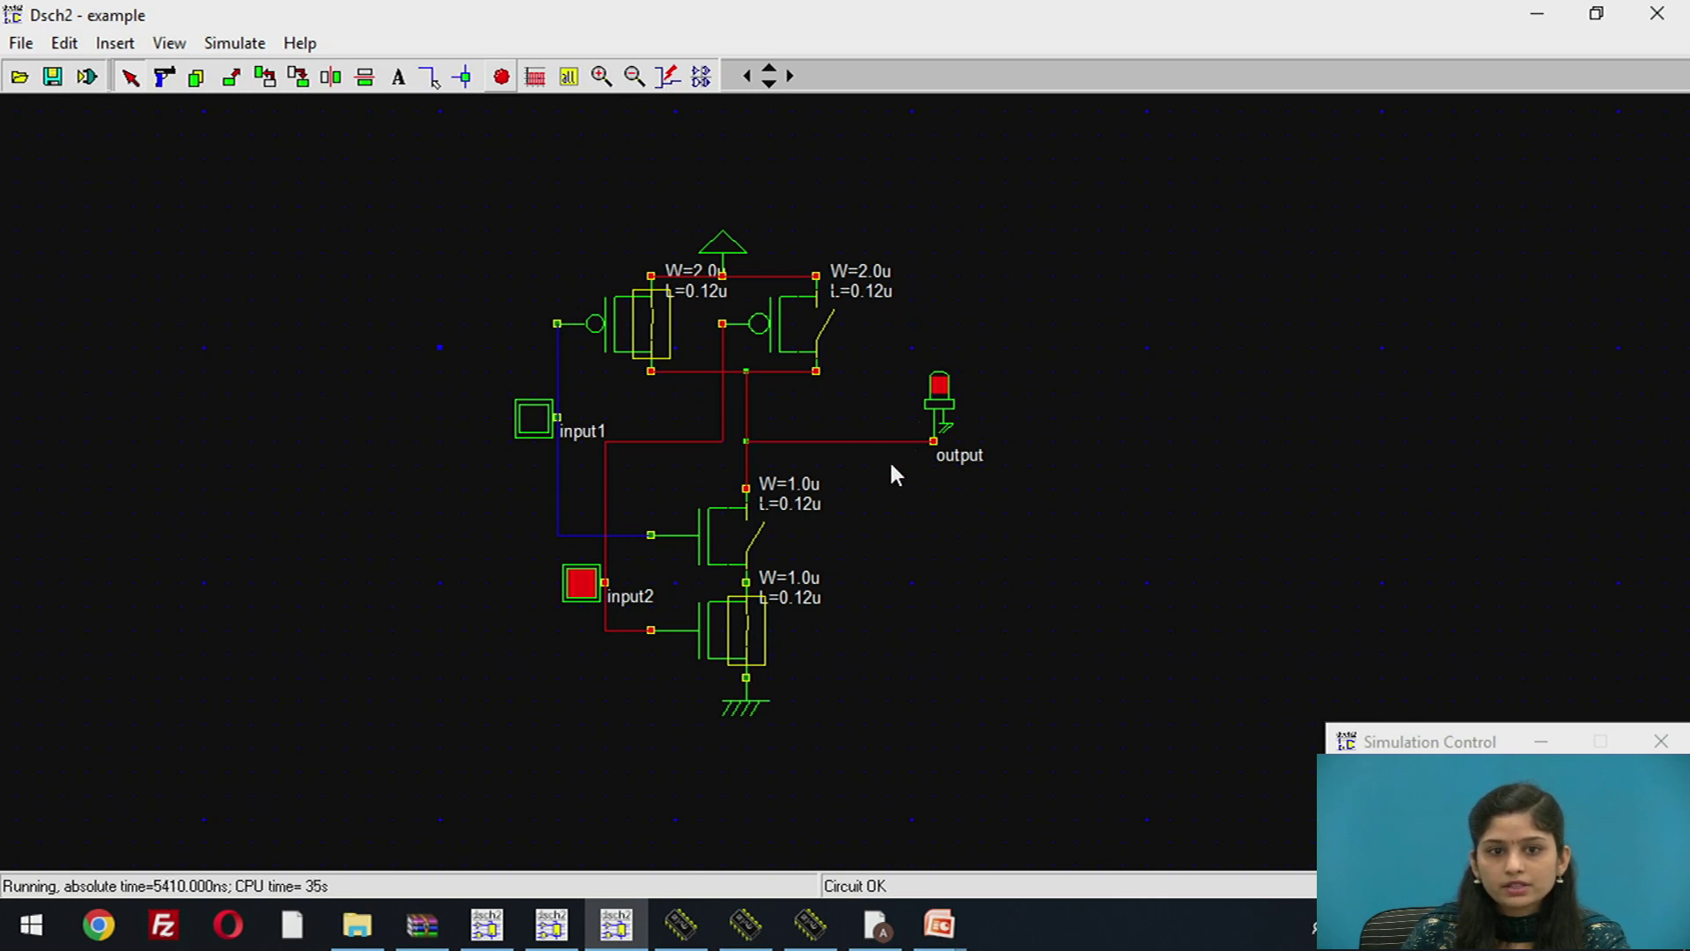
pyautogui.click(539, 420)
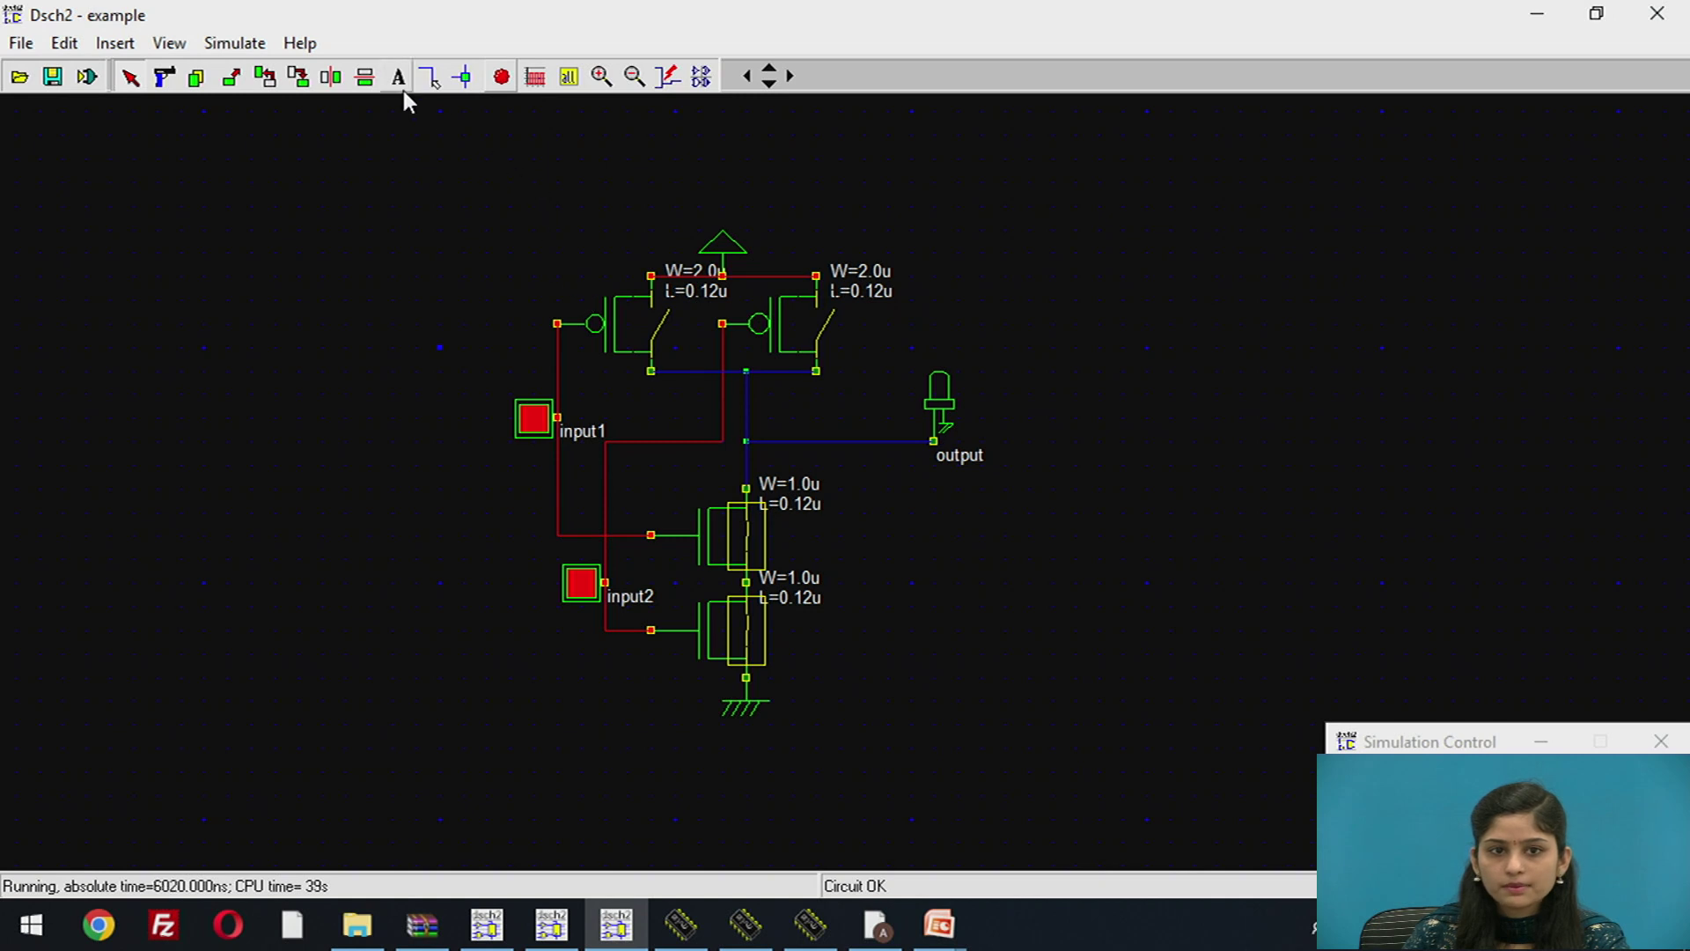
pyautogui.click(500, 78)
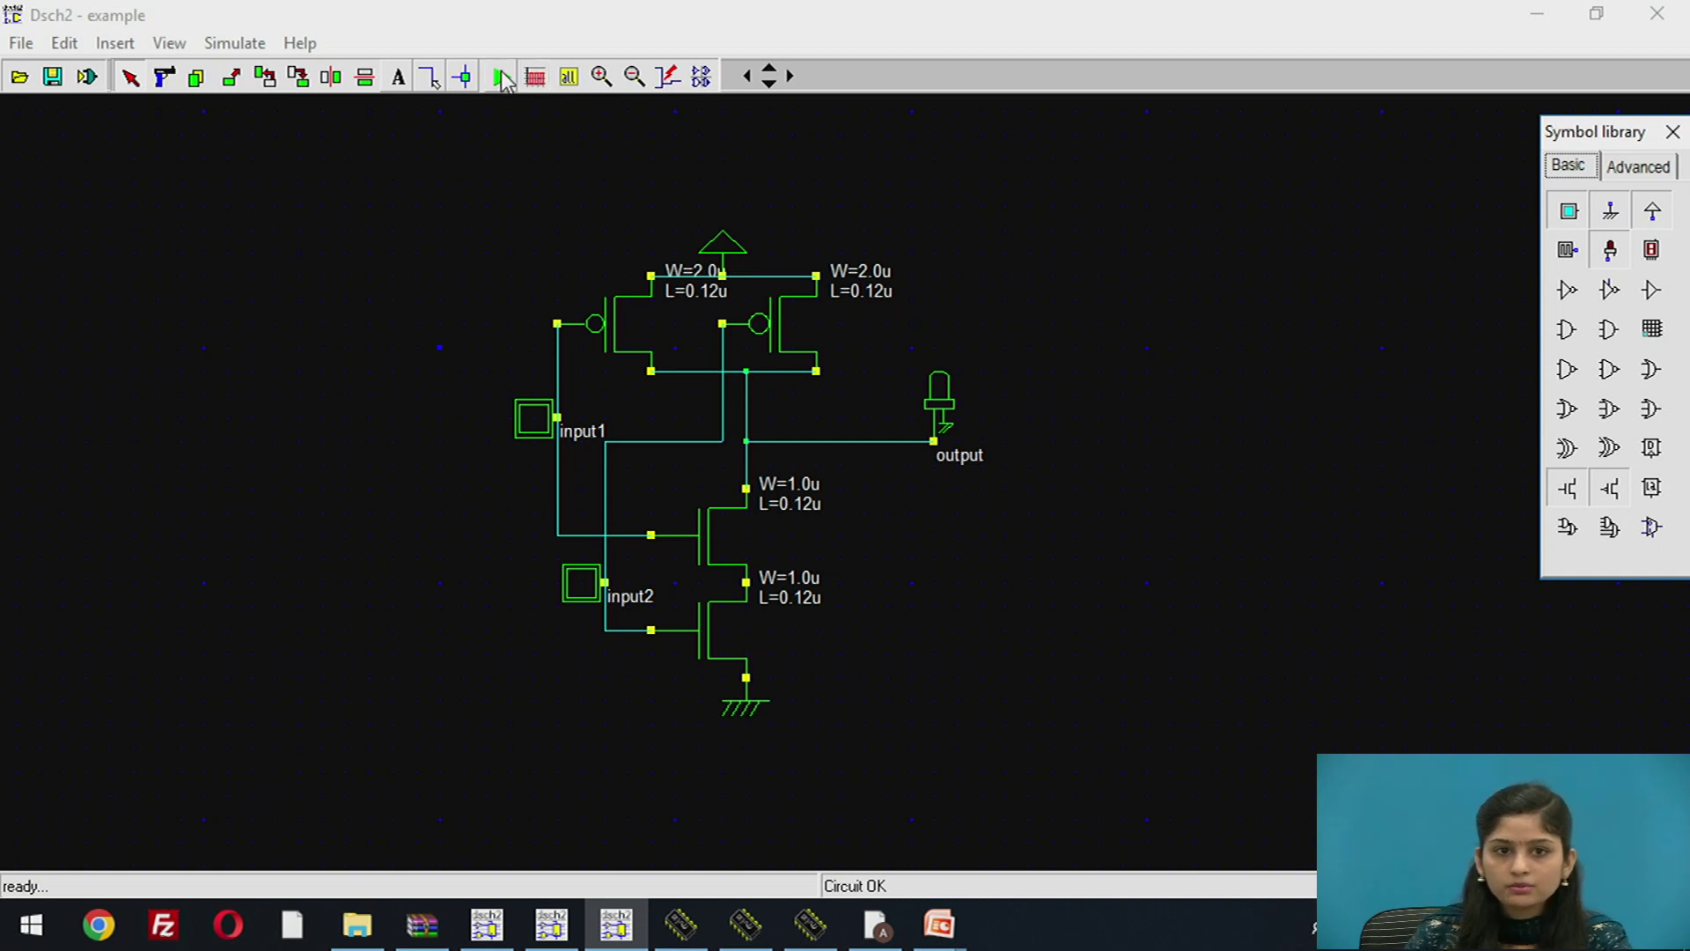
# Step: Open the timing diagram to check the input1, input2 and output waveforms, then close it
pyautogui.click(533, 77)
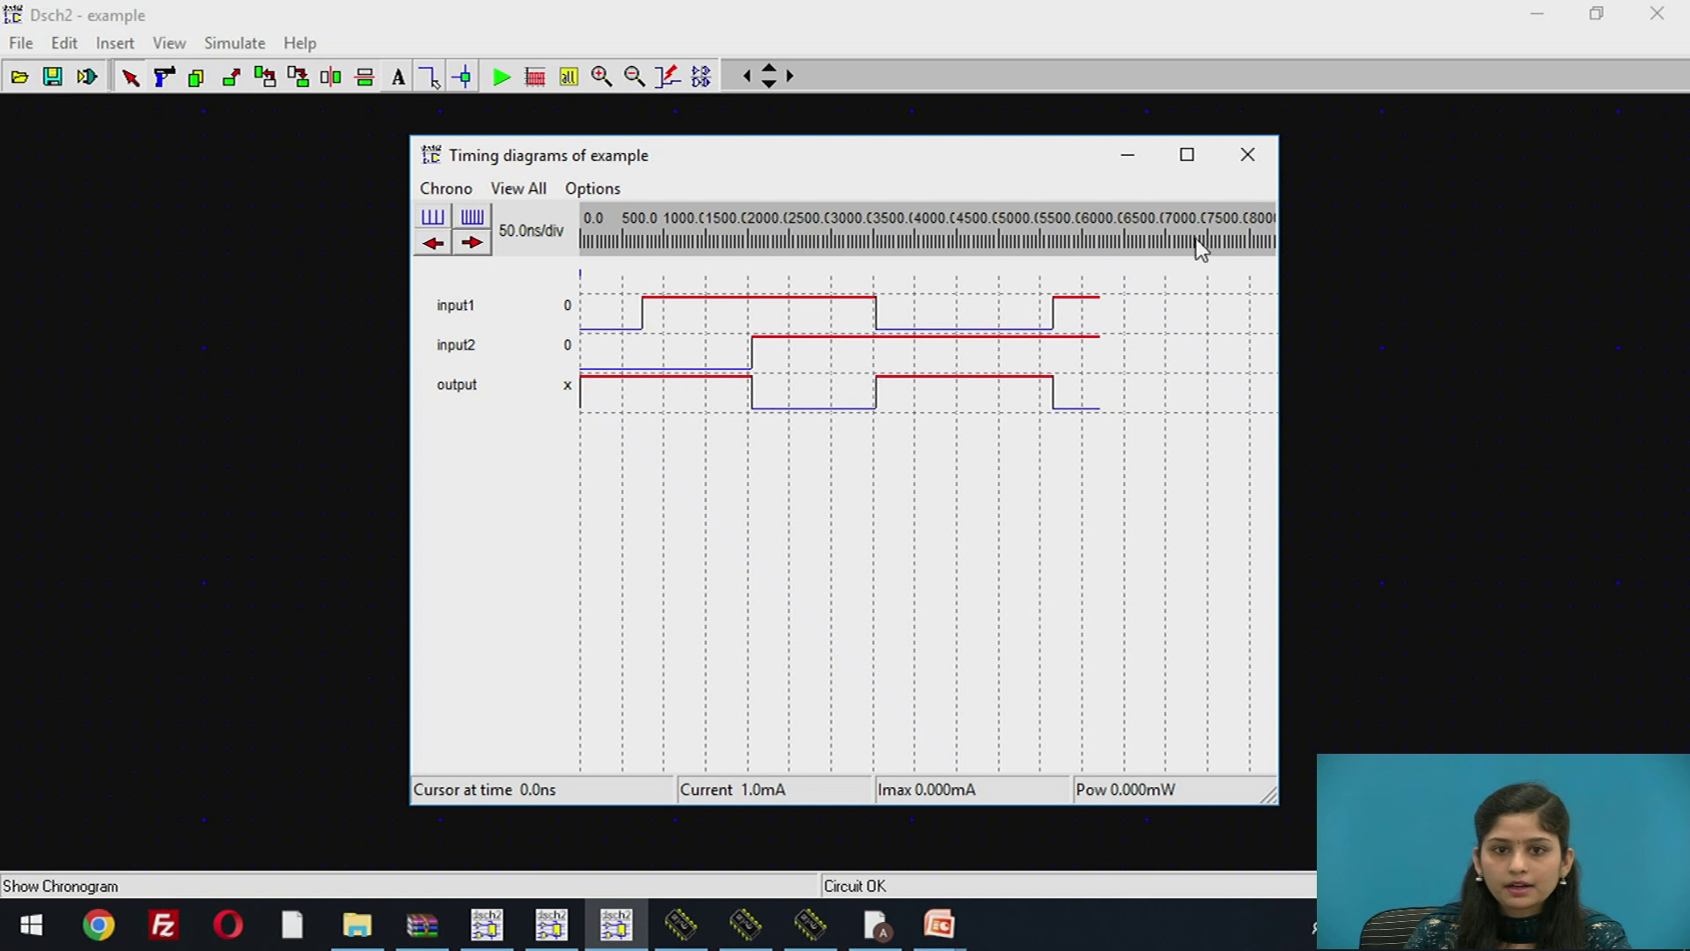
pyautogui.click(1243, 165)
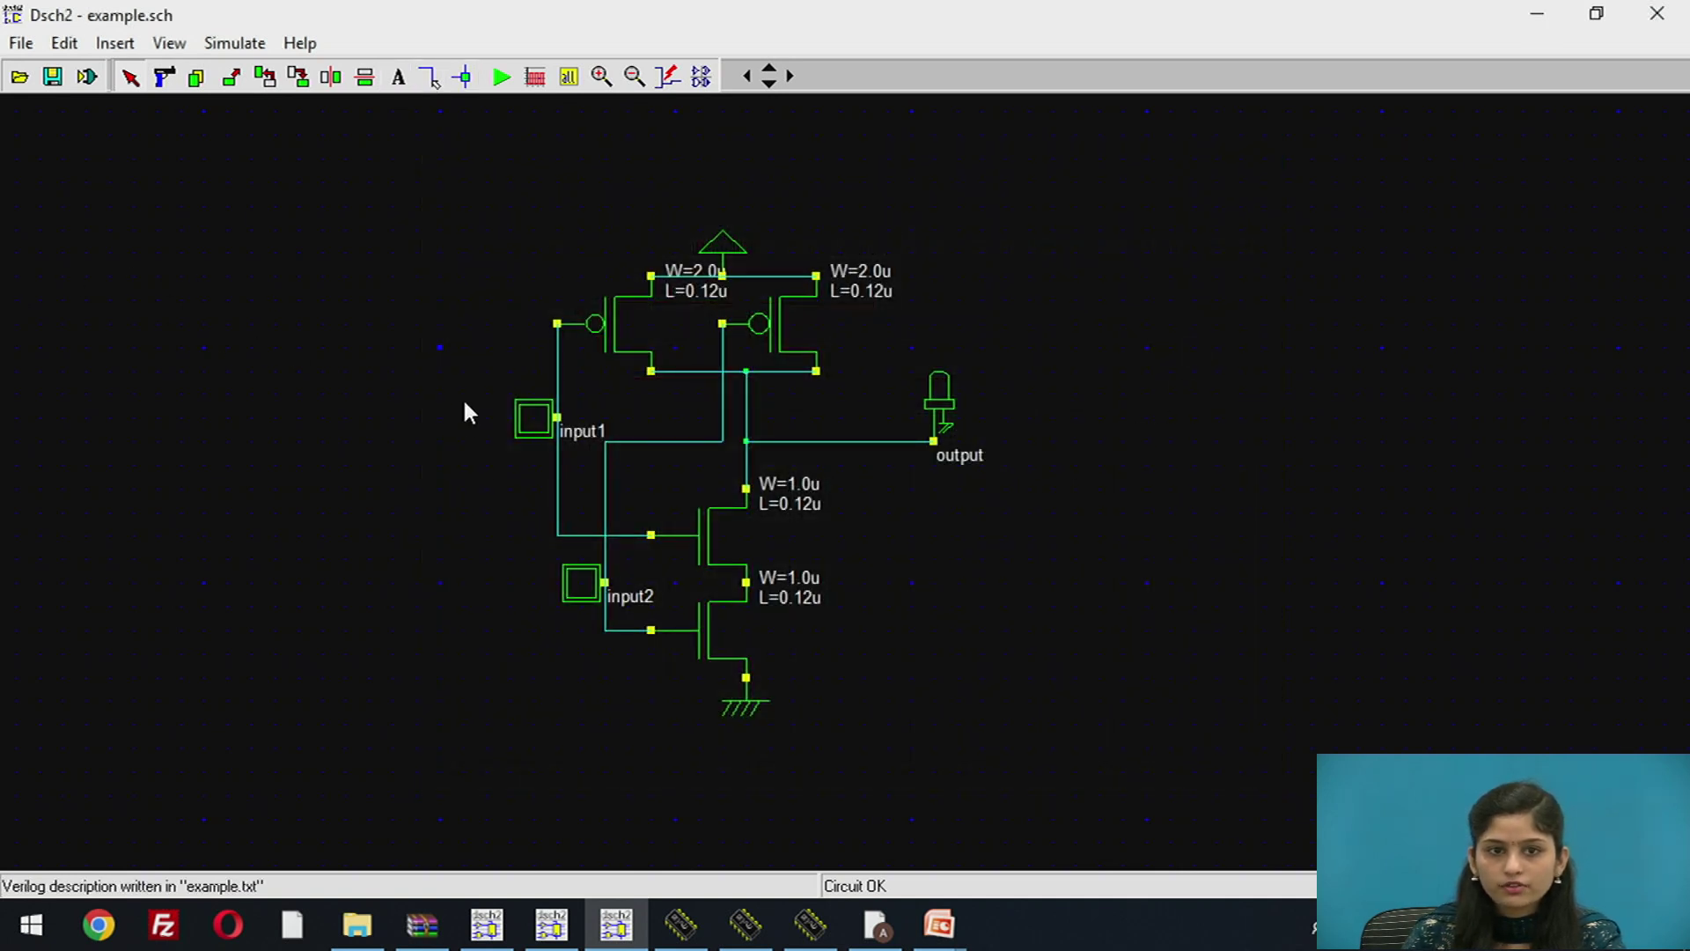
# Step: Box-delete the whole NOR circuit with the Delete tool and bring back the symbol library
pyautogui.click(163, 78)
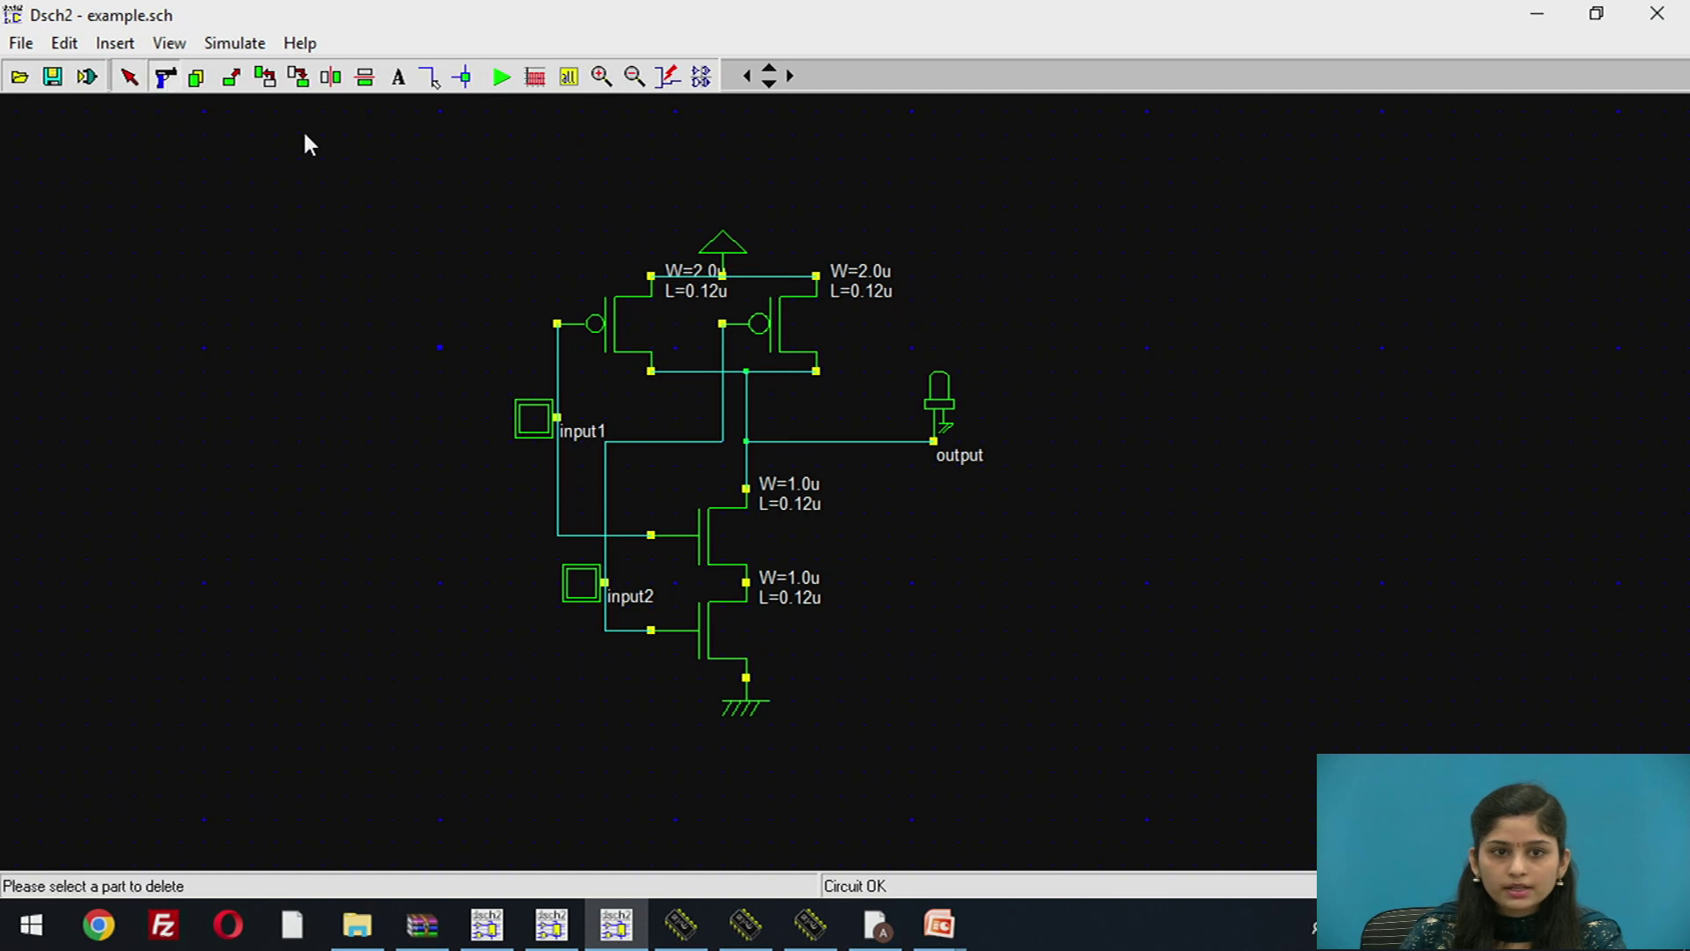
pyautogui.moveTo(453, 148); pyautogui.dragTo(483, 169)
pyautogui.moveTo(1004, 733); pyautogui.dragTo(1066, 805)
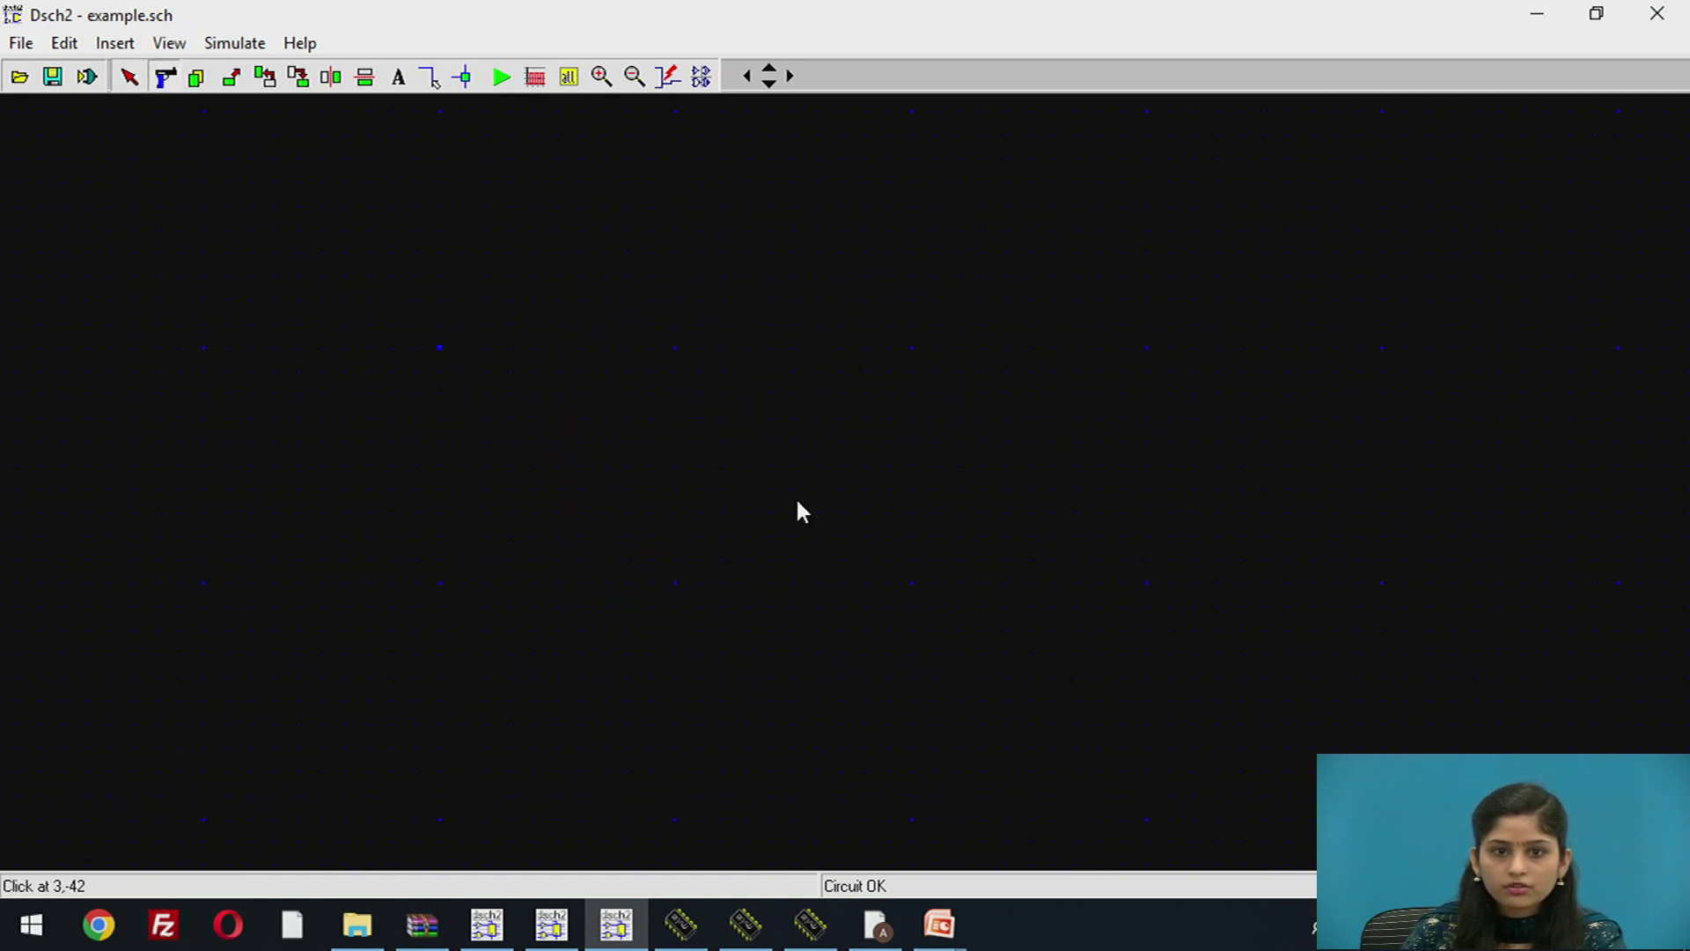
pyautogui.click(701, 77)
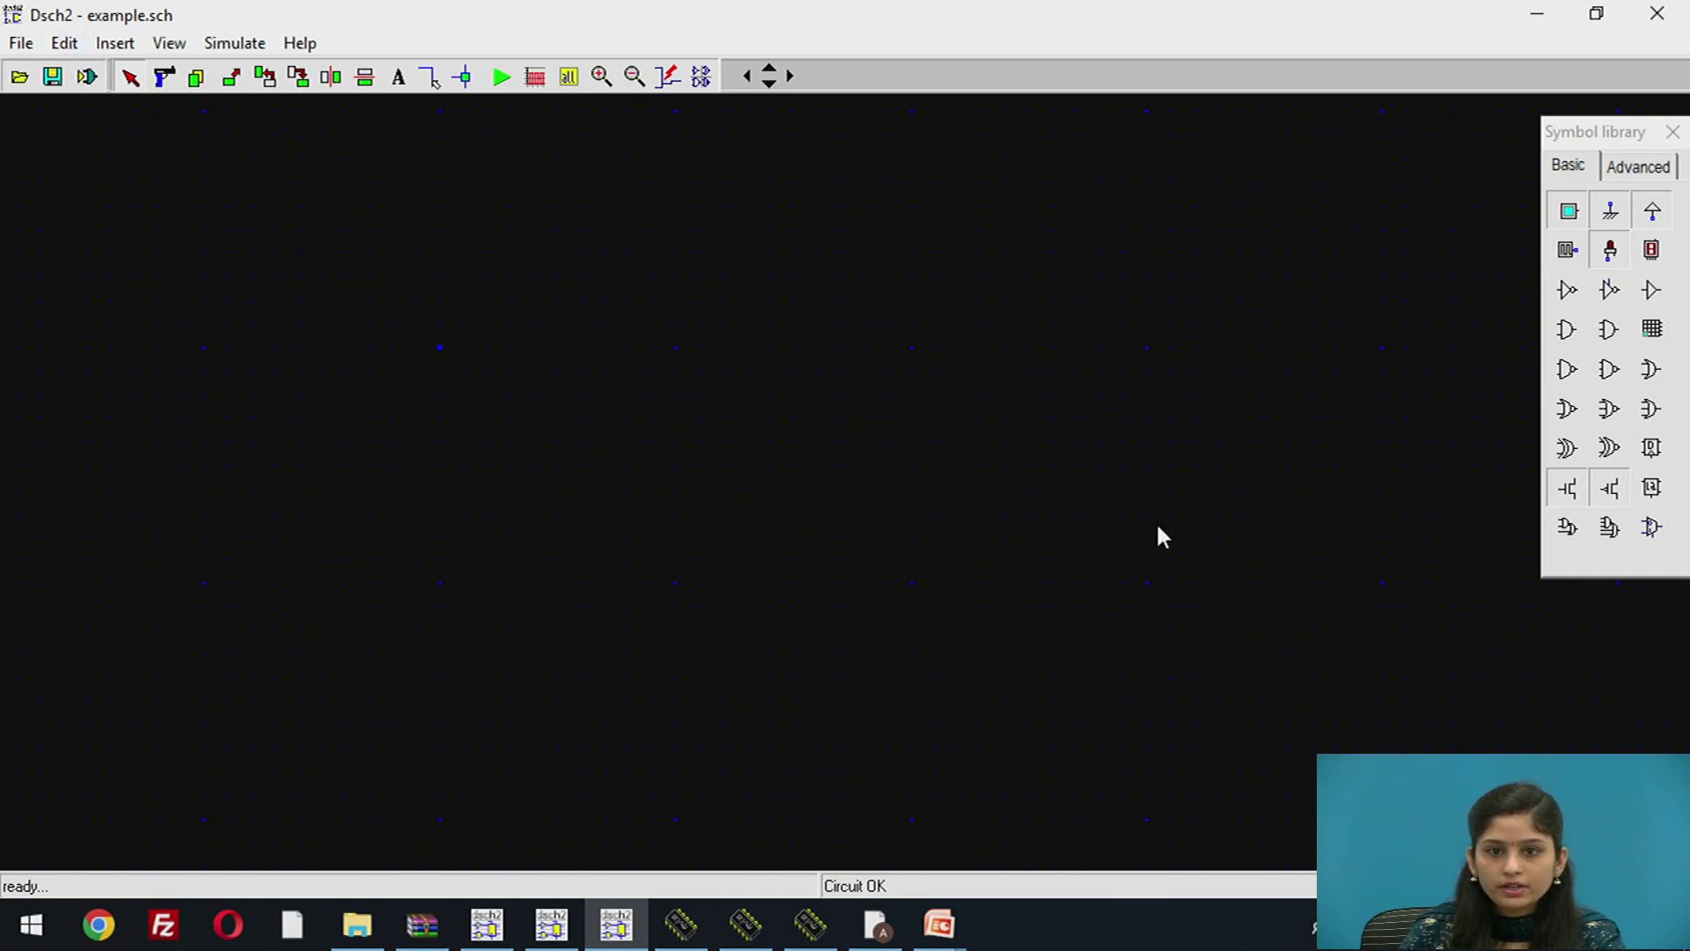
# Step: Place two PMOS transistors and stack the second in series under the first
pyautogui.click(1608, 488)
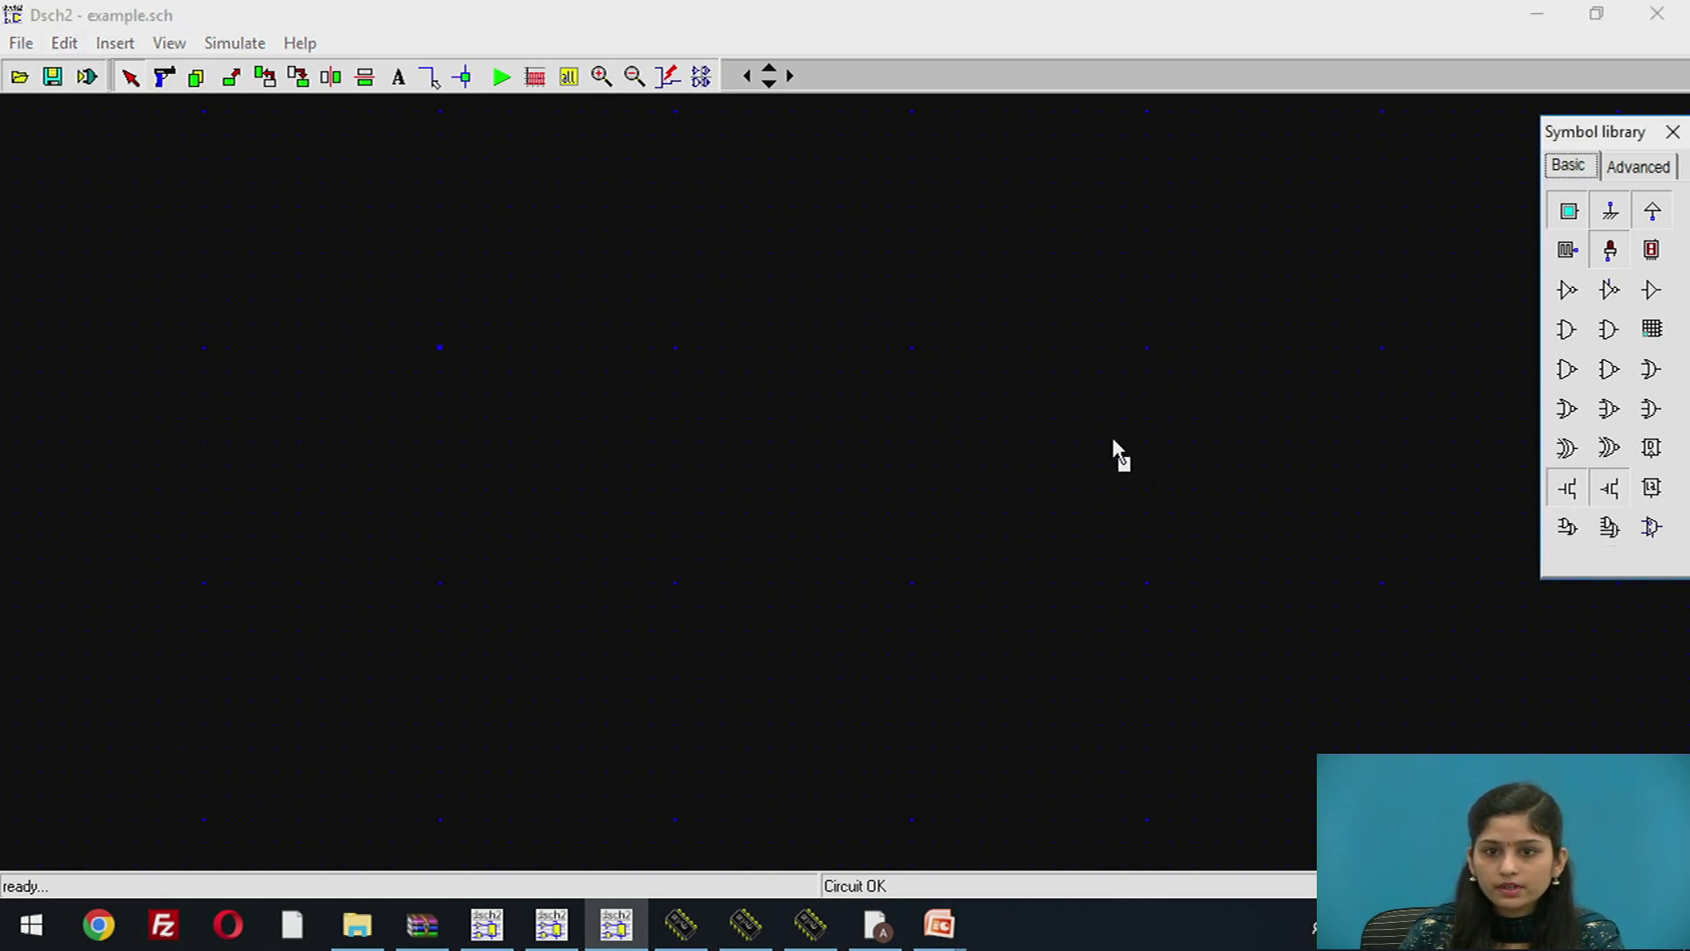
pyautogui.click(803, 332)
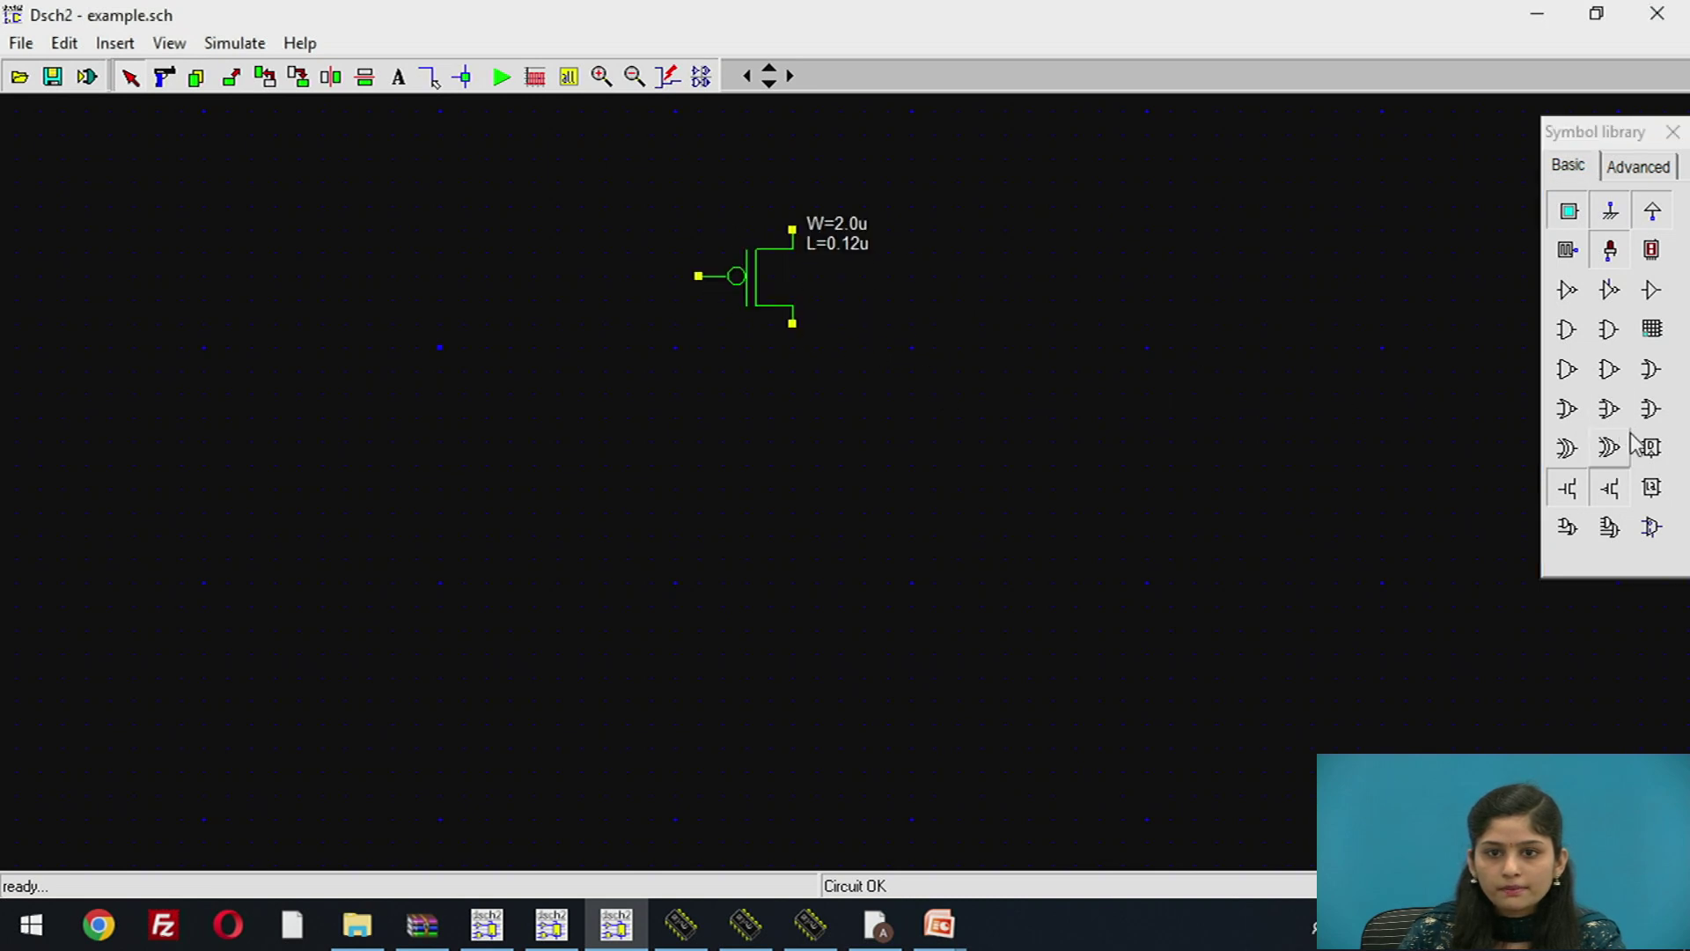
pyautogui.click(1619, 487)
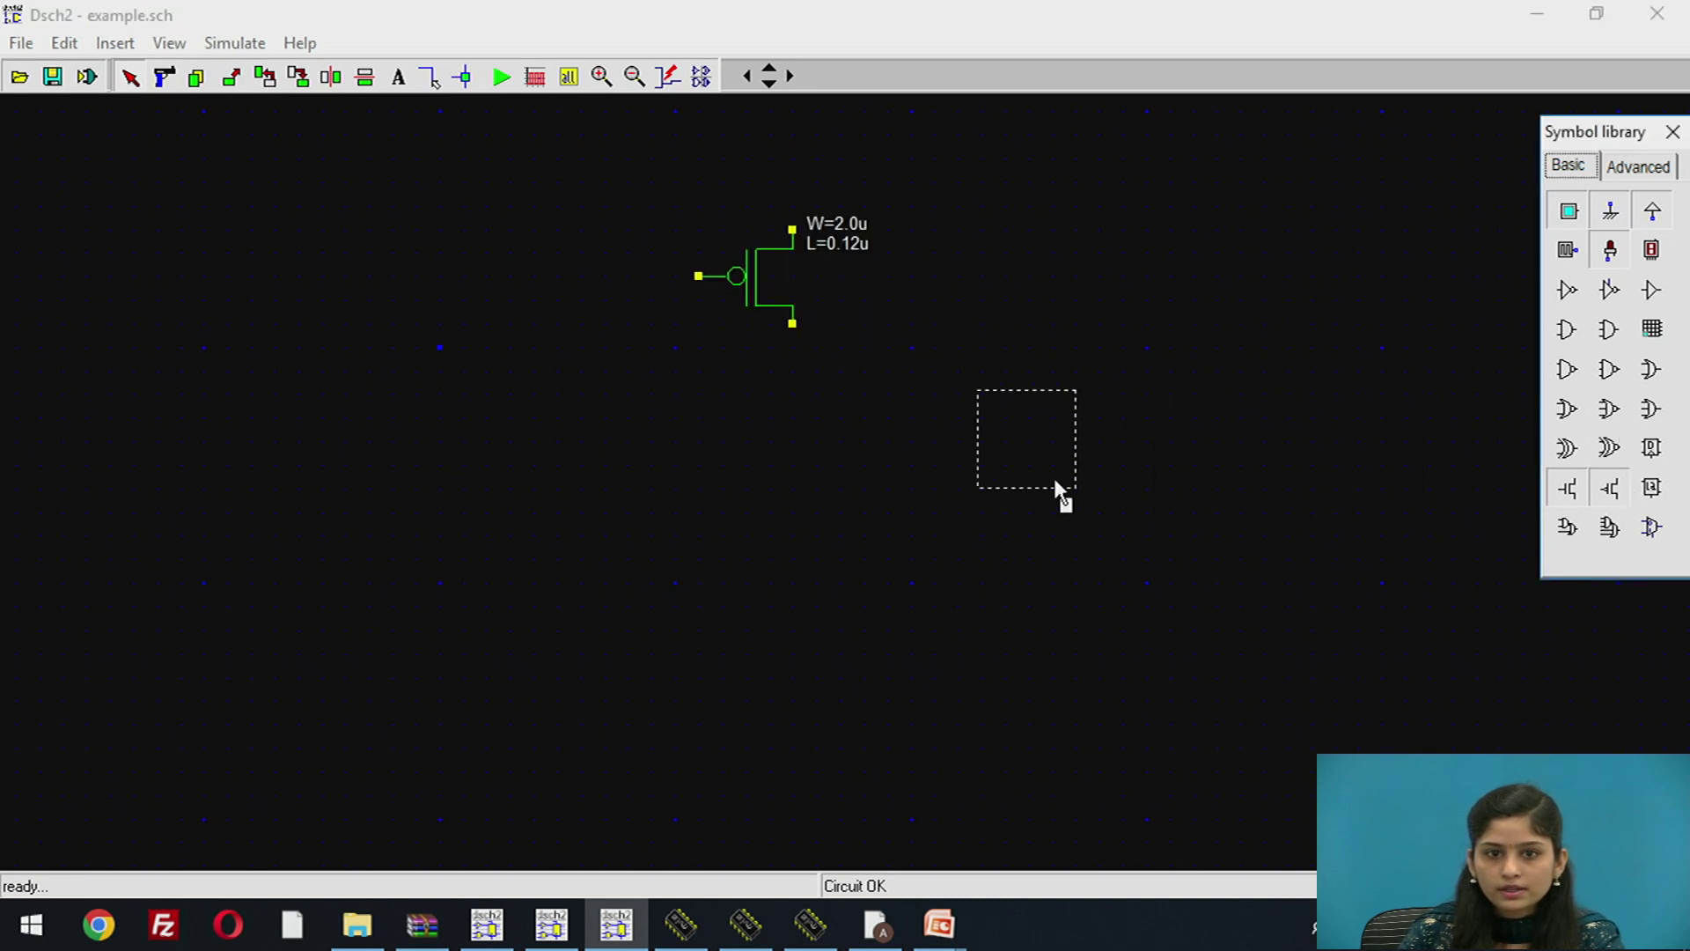
pyautogui.click(808, 430)
pyautogui.click(758, 404)
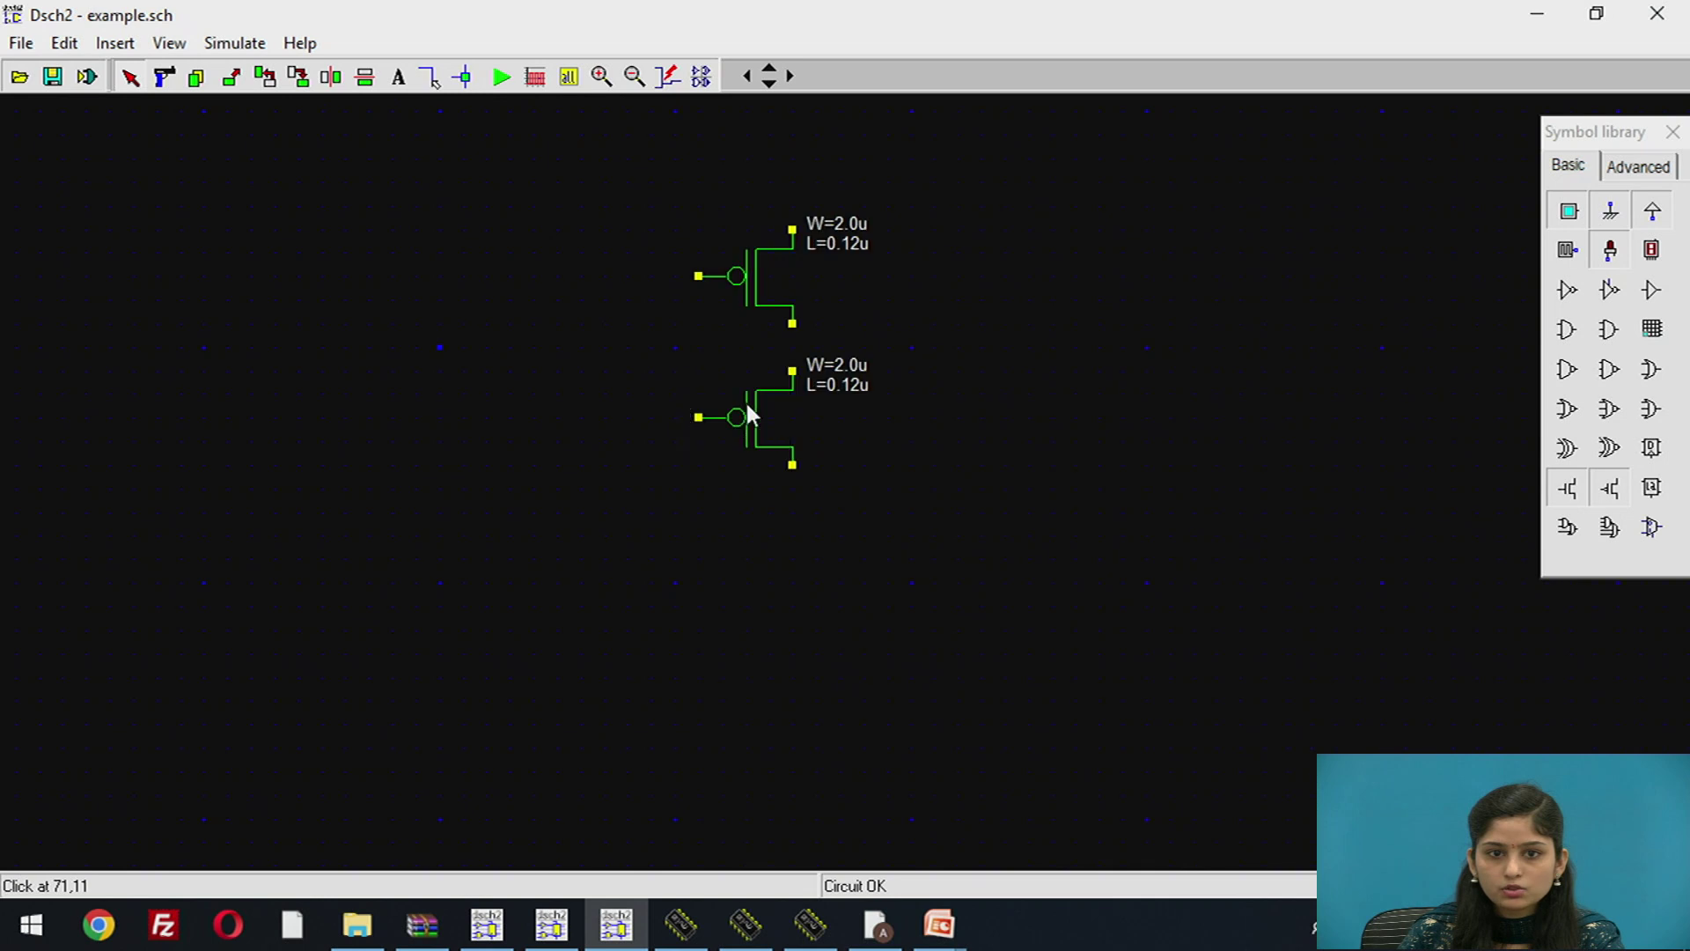
pyautogui.moveTo(771, 401); pyautogui.dragTo(771, 355)
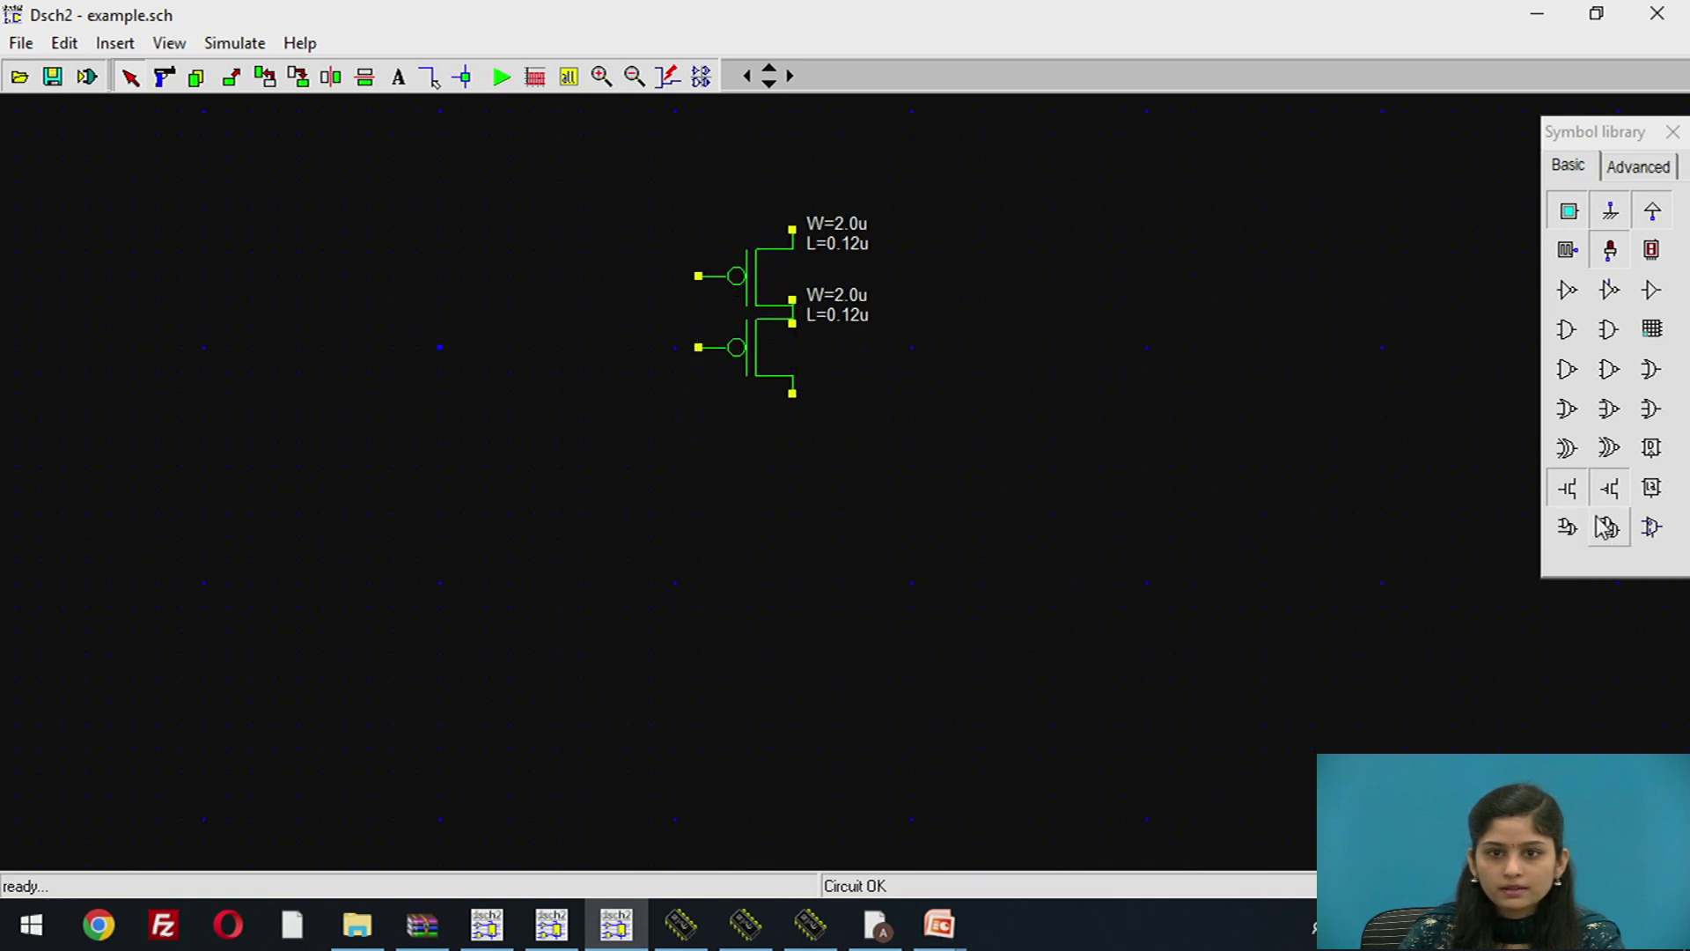
# Step: Place two NMOS transistors side by side below the PMOS stack
pyautogui.click(1566, 486)
pyautogui.click(721, 620)
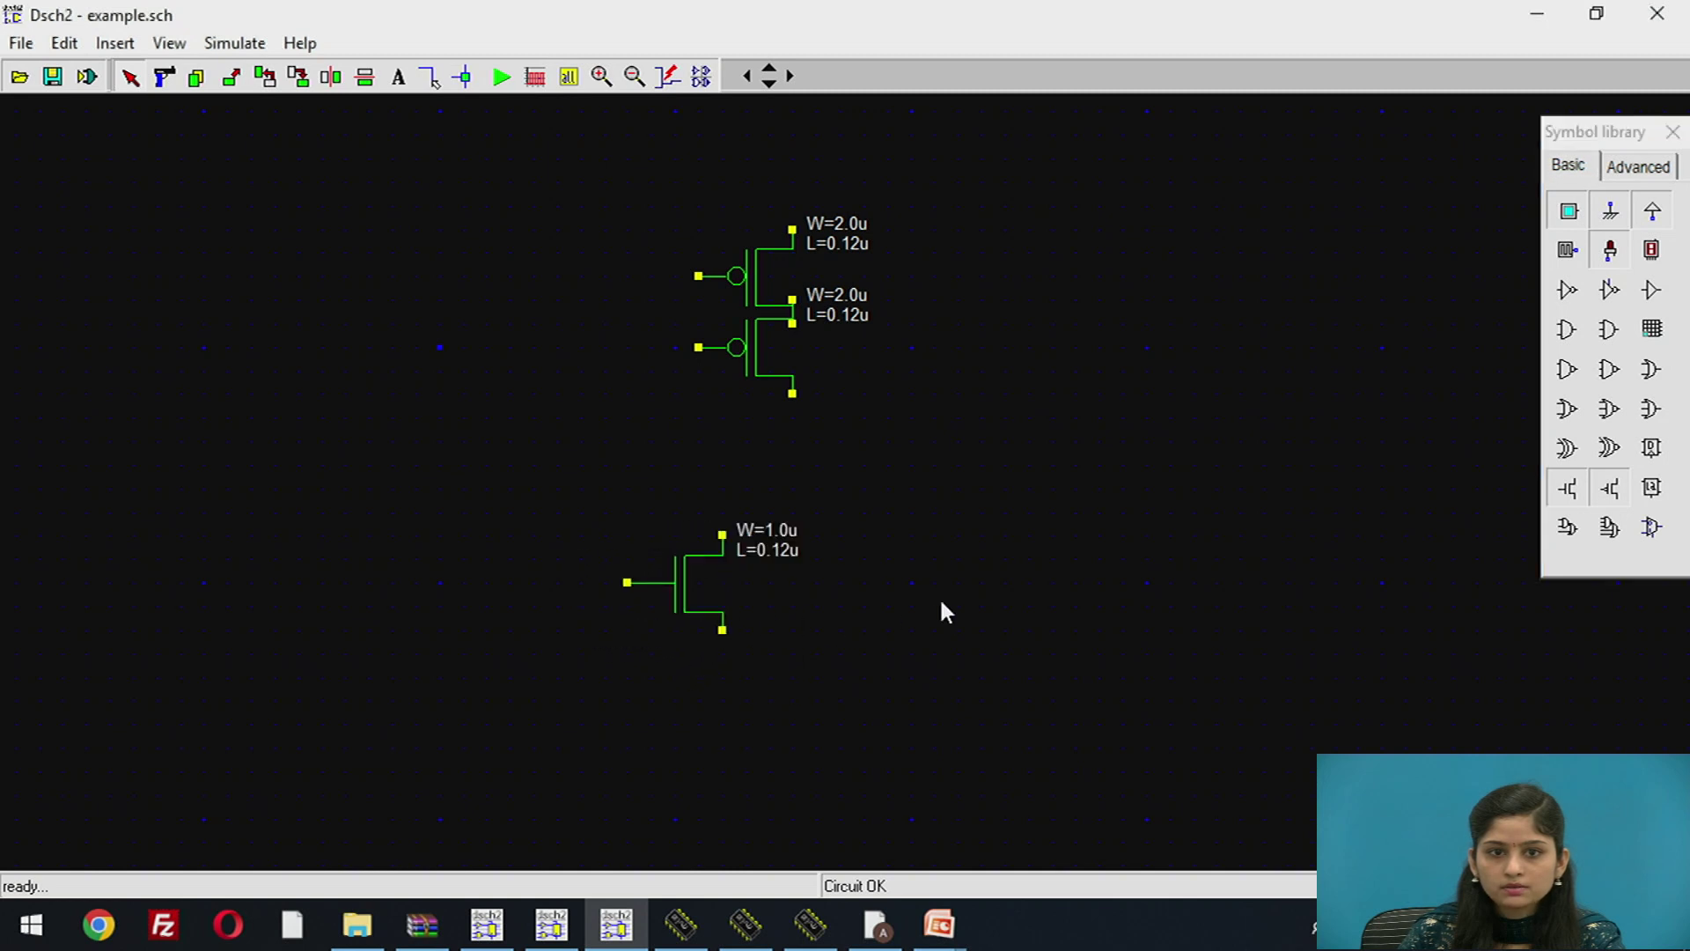
pyautogui.click(1572, 493)
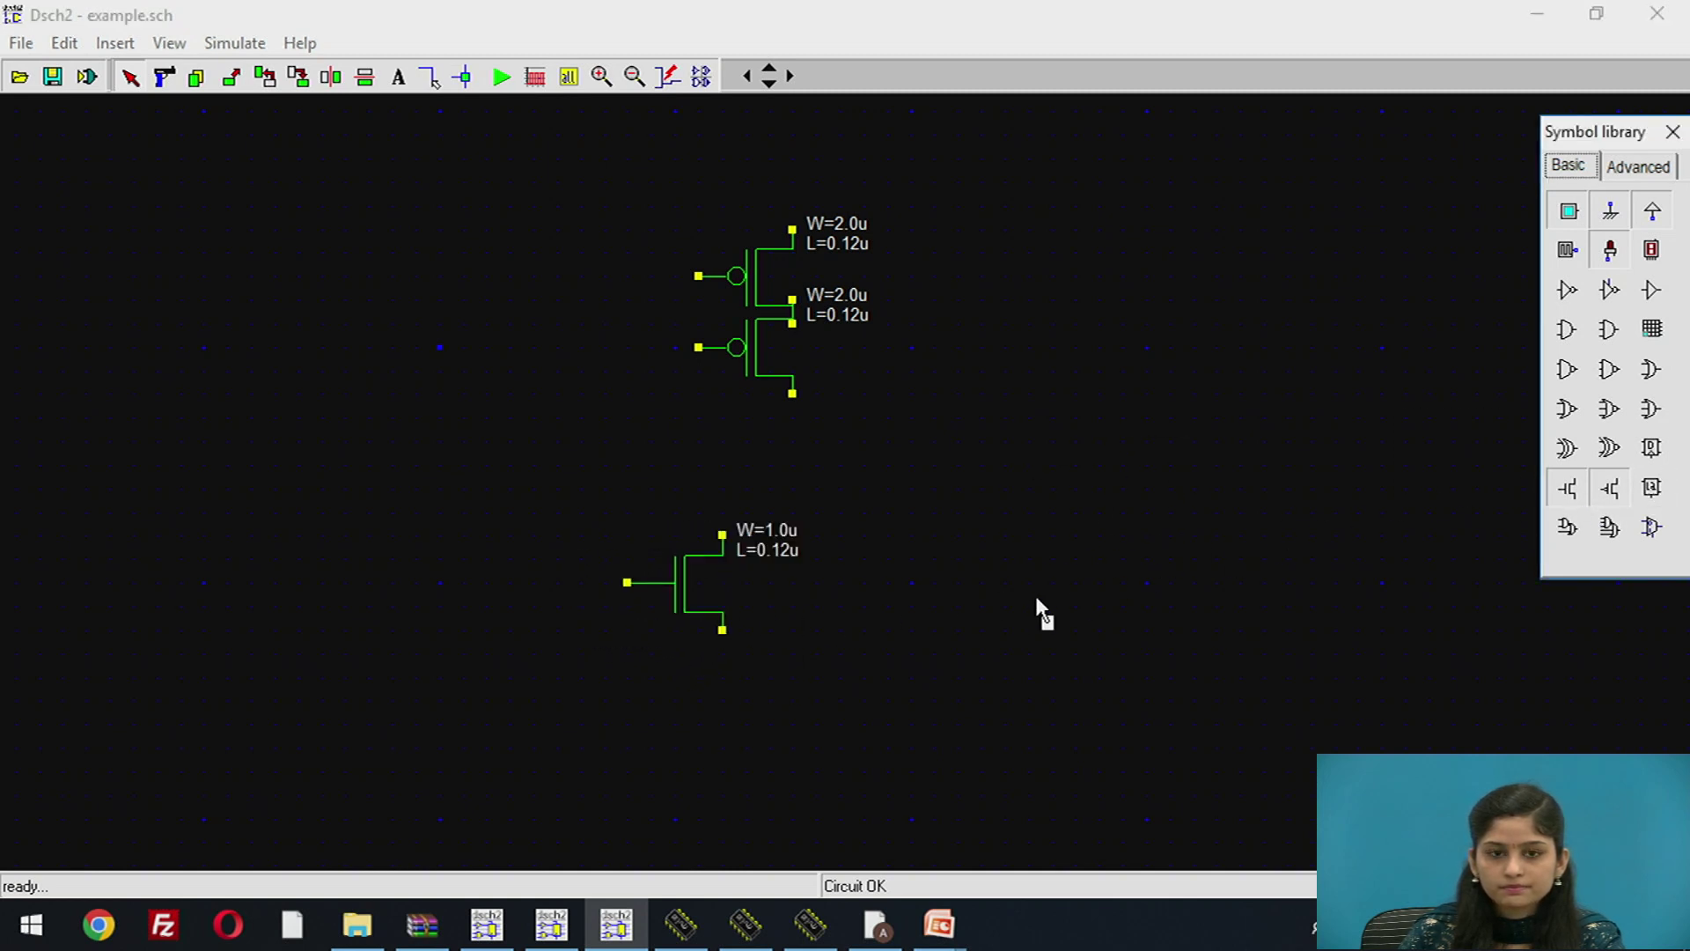
pyautogui.click(876, 646)
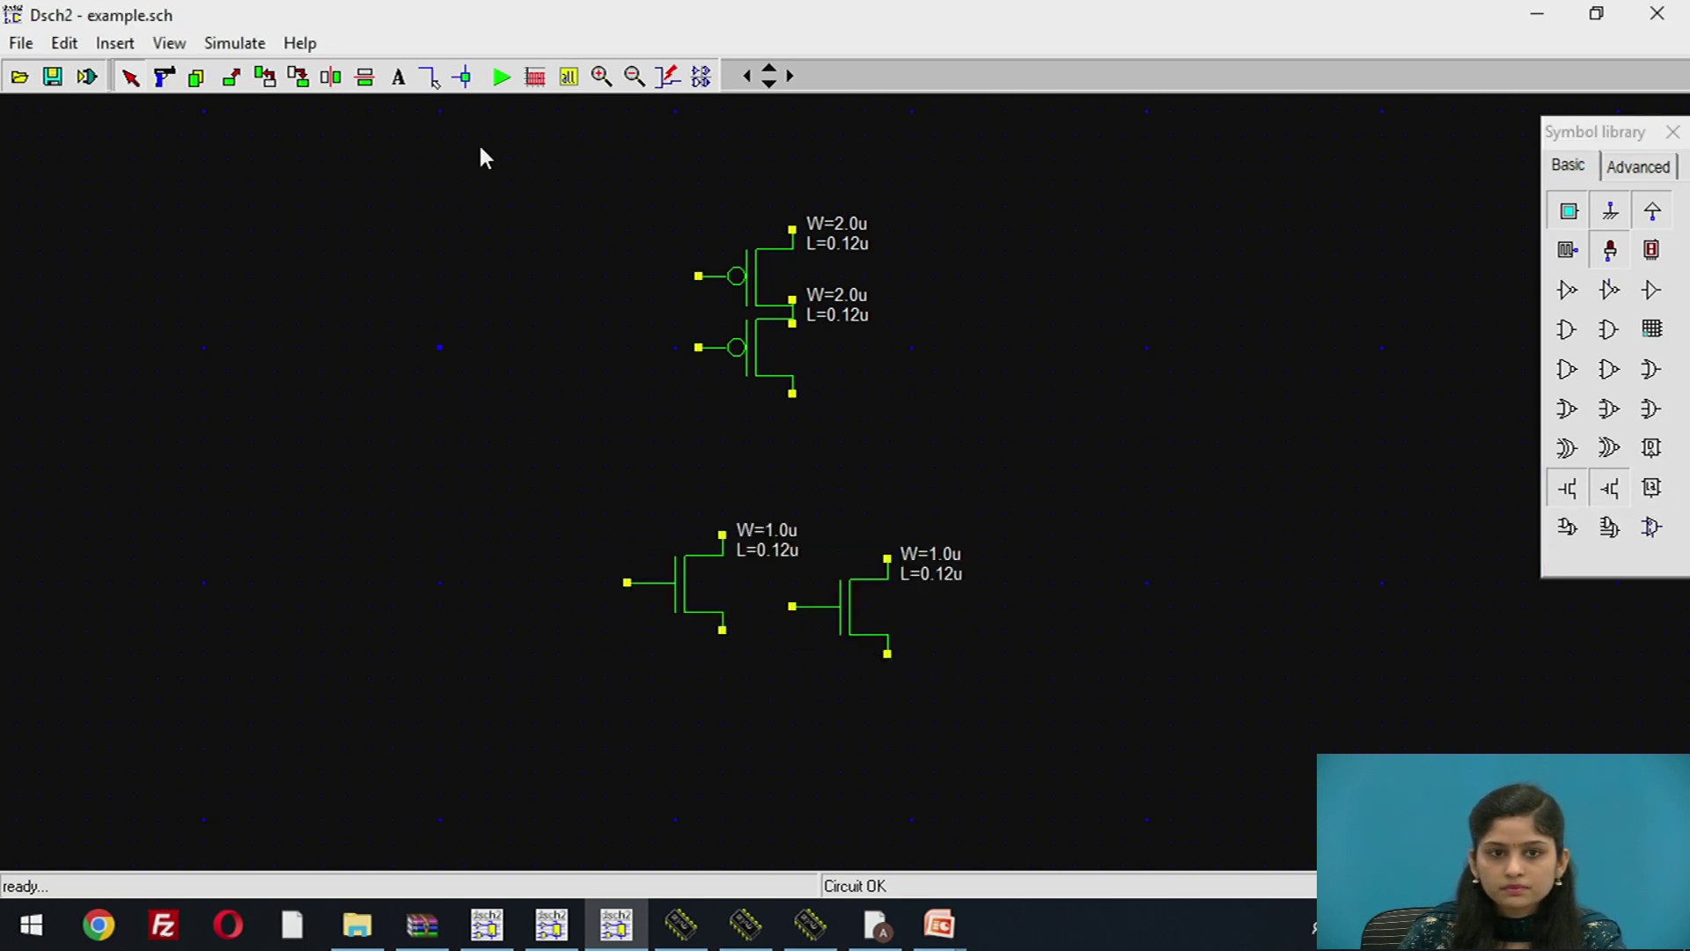
# Step: Remove a stray wire and re-place the misaligned right NMOS level with the left one
pyautogui.click(433, 83)
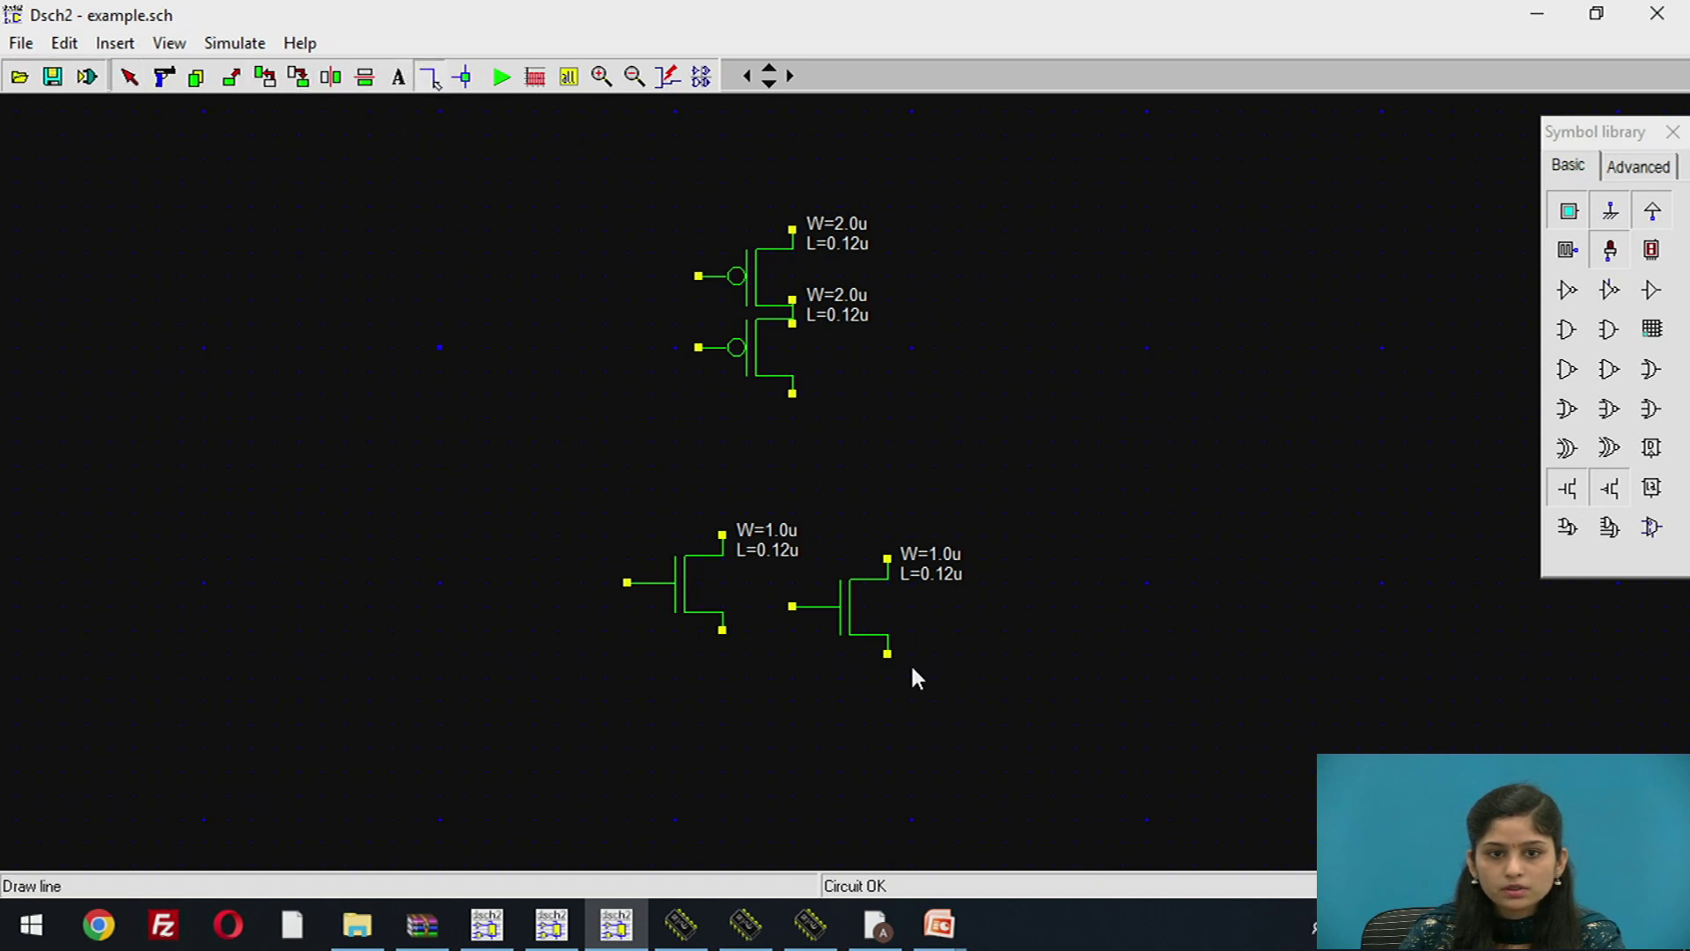
pyautogui.click(845, 613)
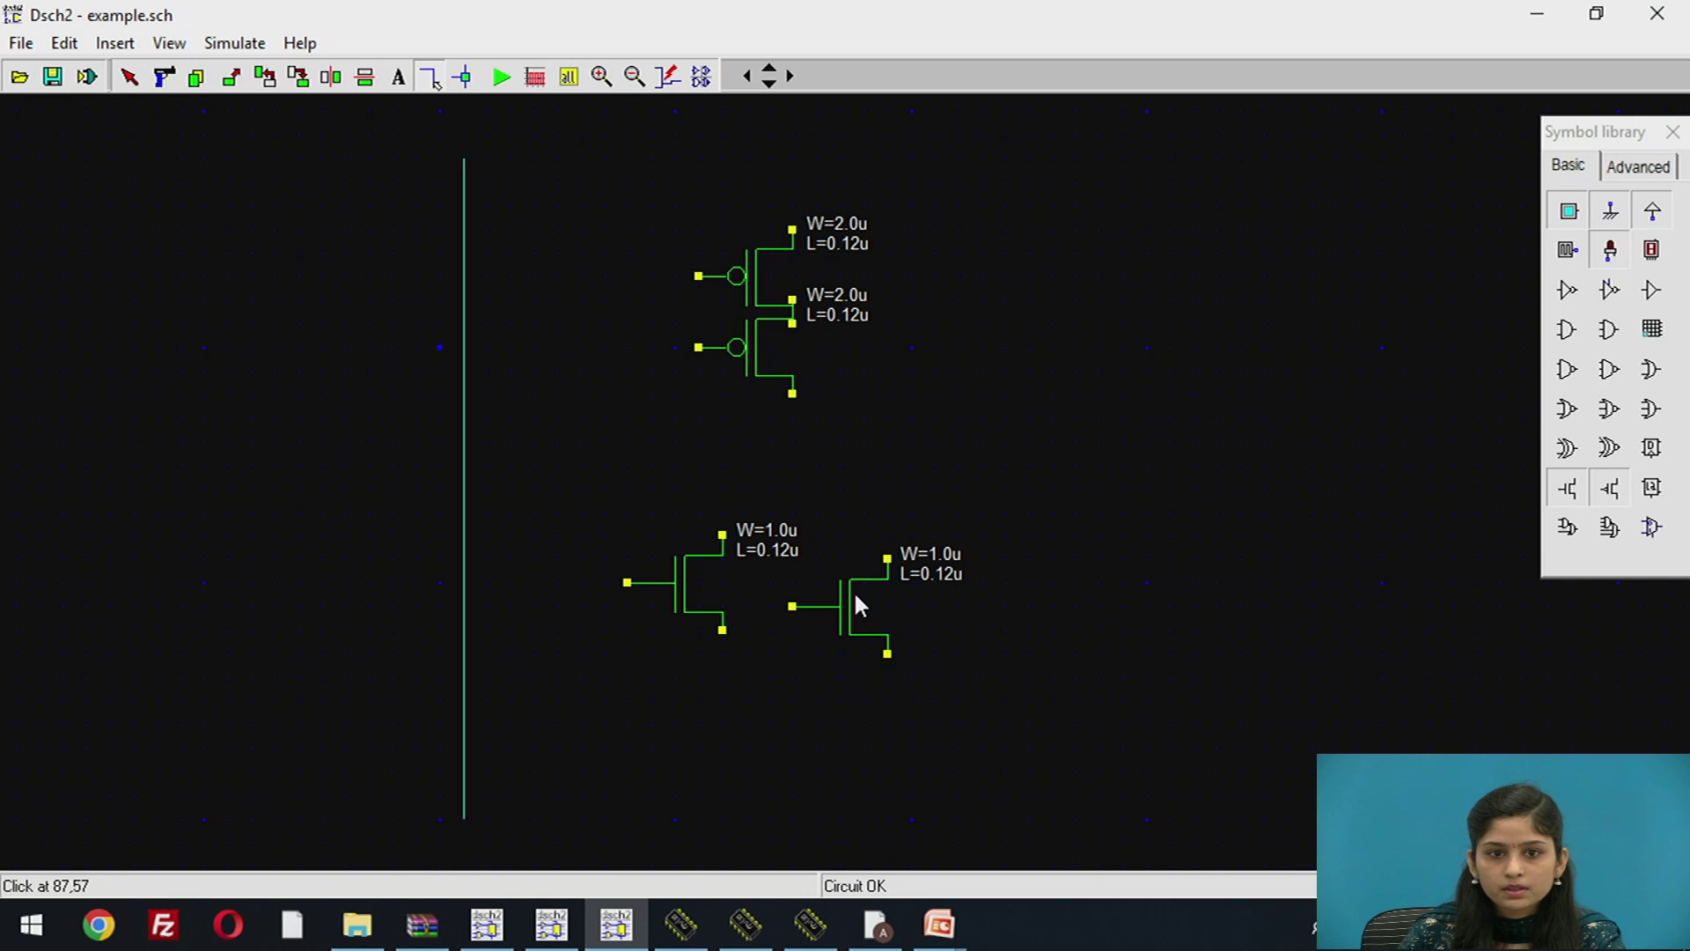
pyautogui.click(165, 77)
pyautogui.click(461, 326)
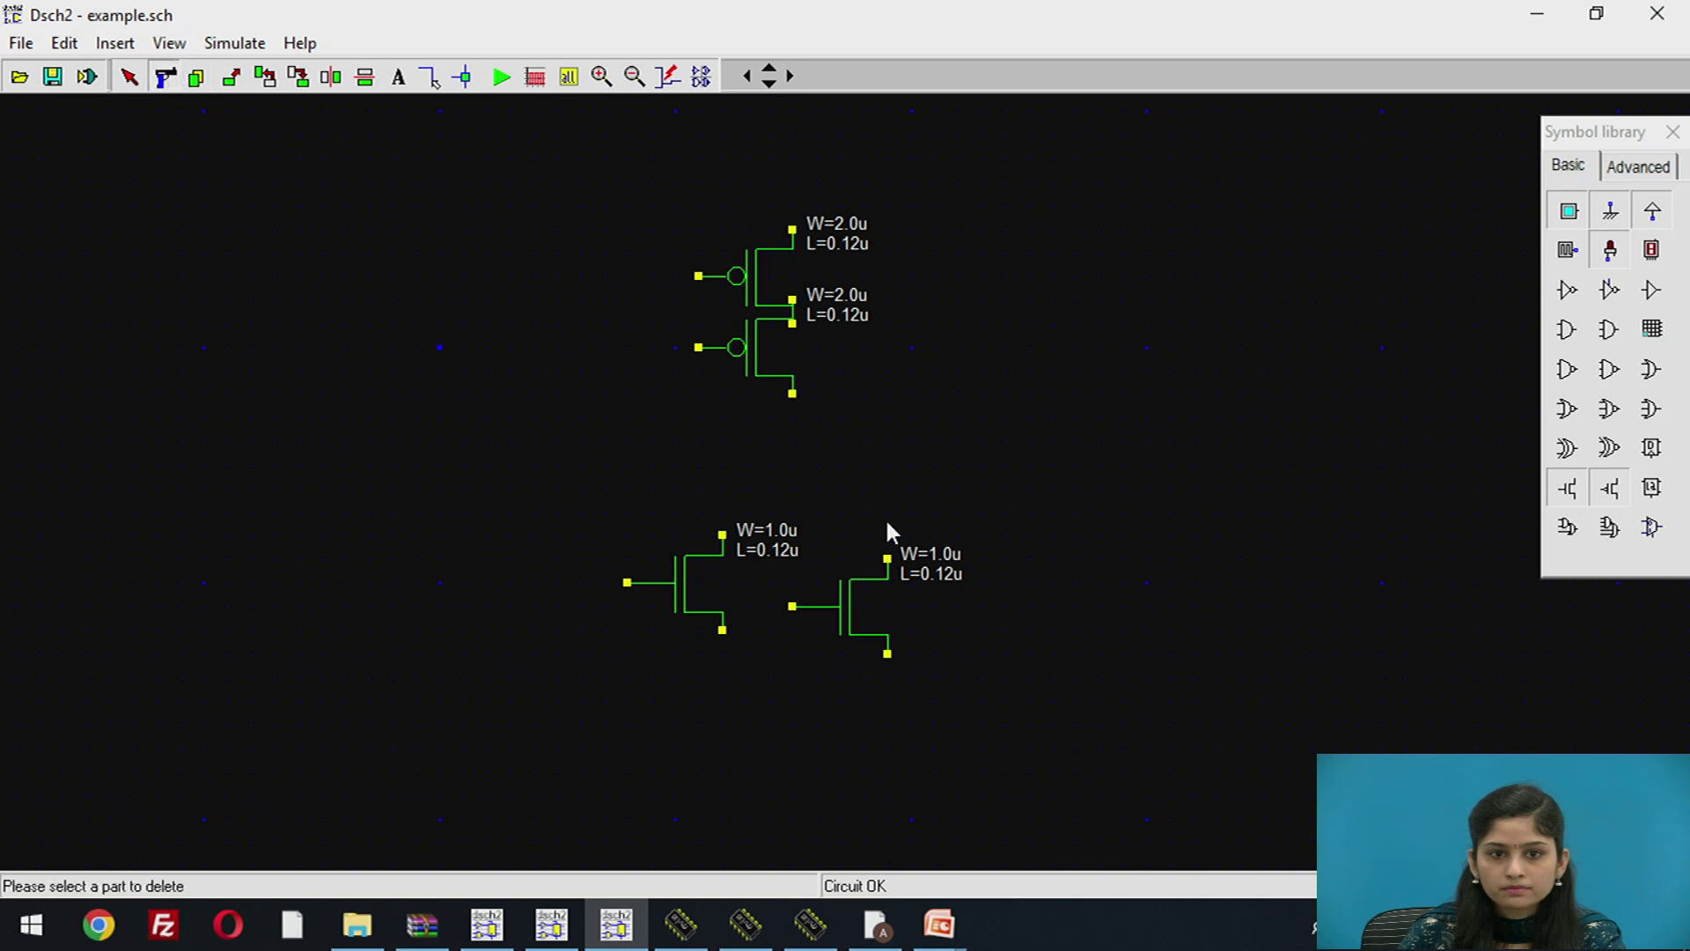
pyautogui.click(857, 588)
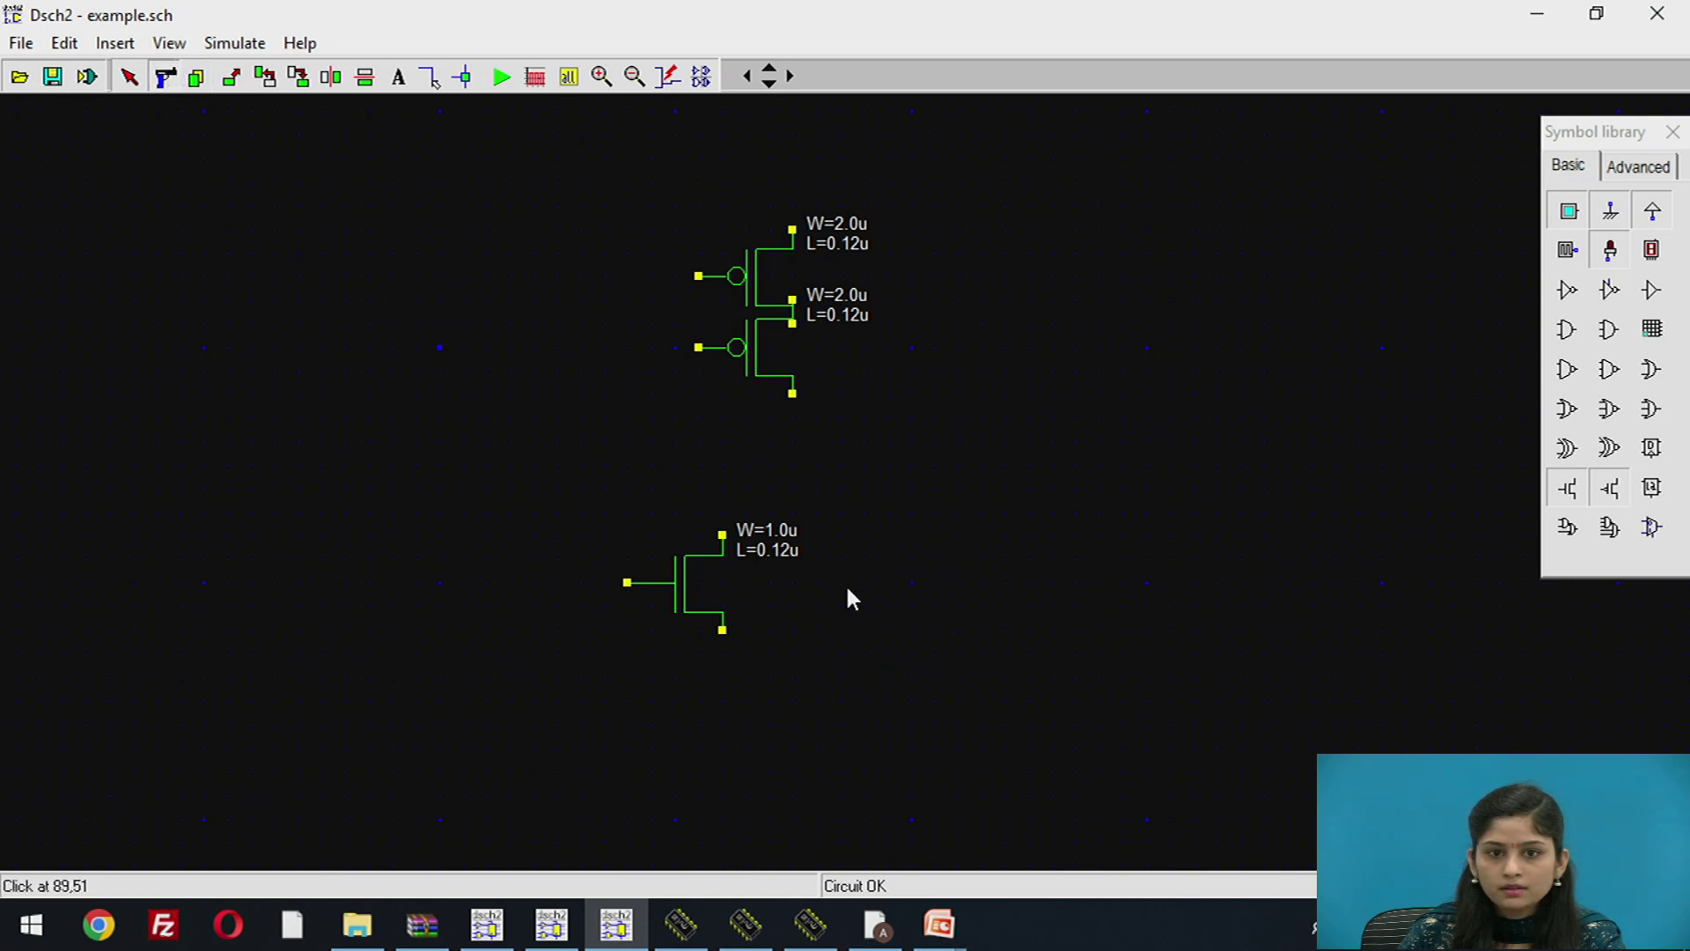
pyautogui.click(1572, 489)
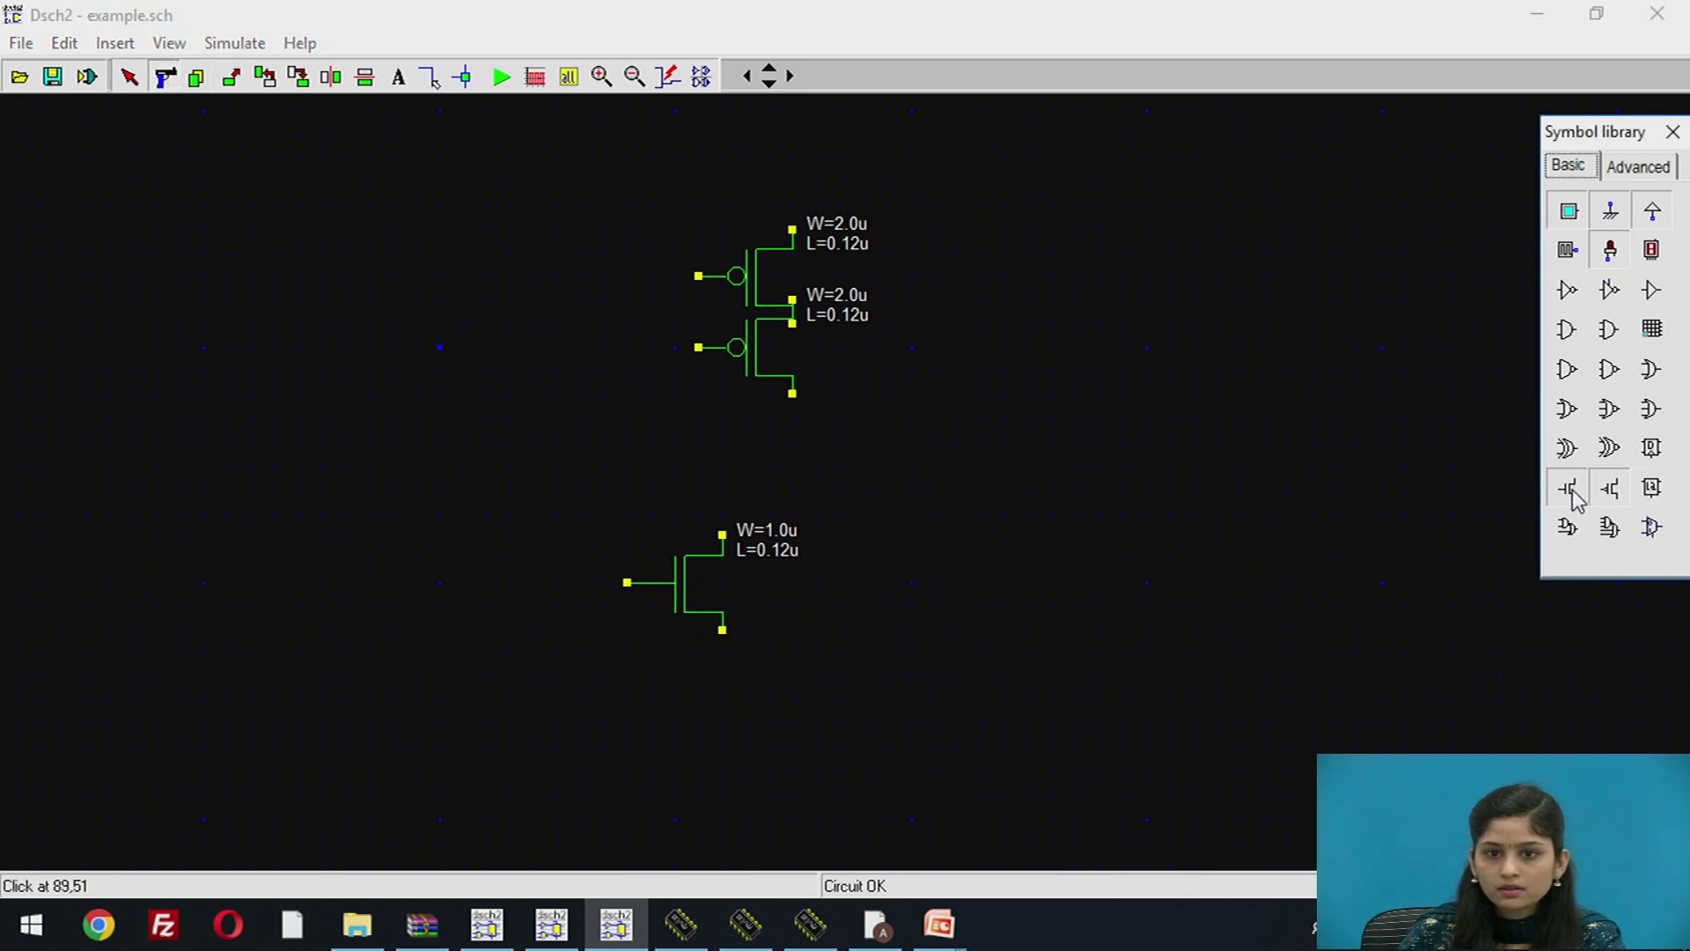
pyautogui.click(894, 637)
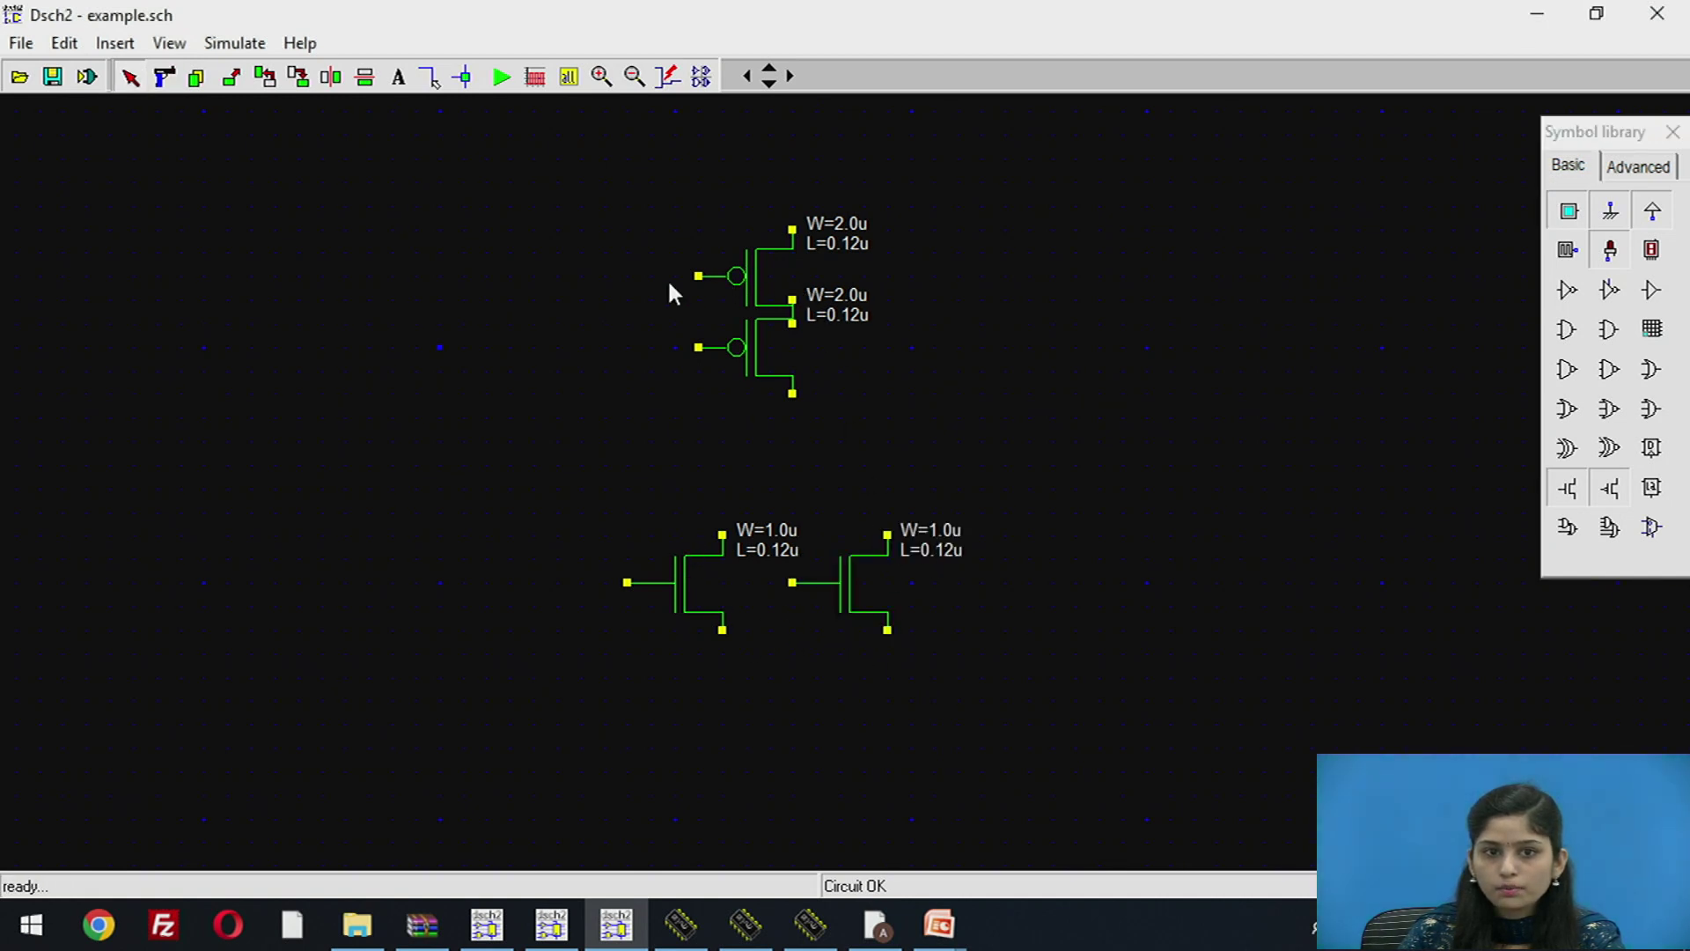
# Step: Wire both NMOS top and bottom terminals in parallel and connect the PMOS stack down to their drains
pyautogui.click(429, 77)
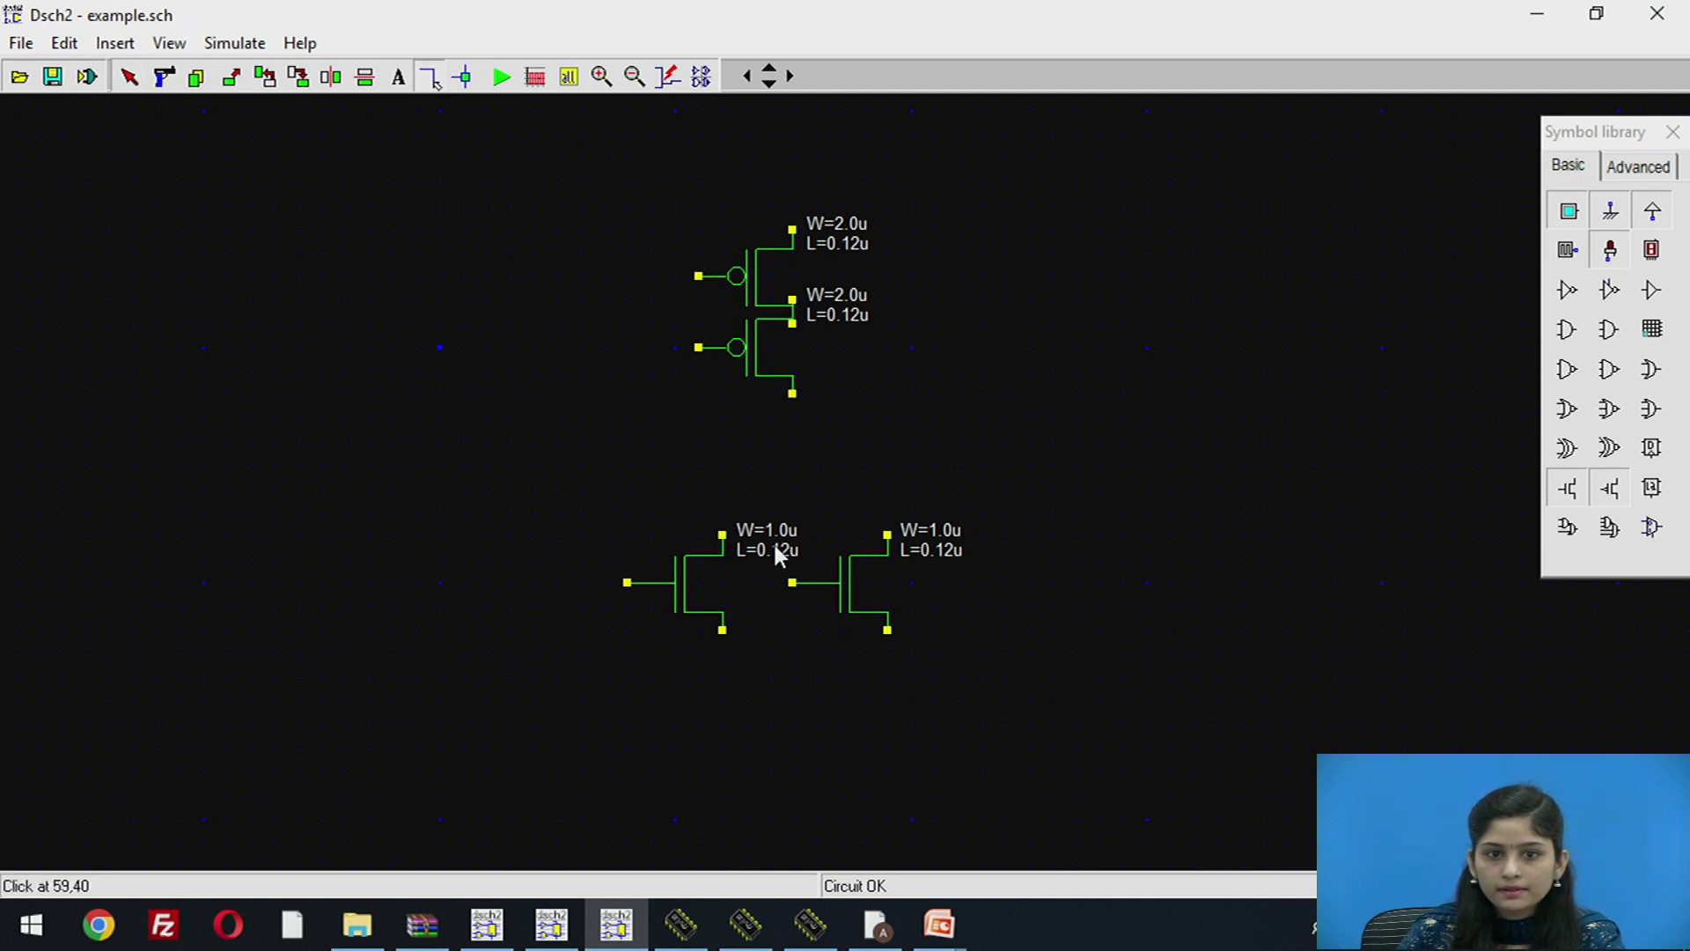
pyautogui.moveTo(772, 541); pyautogui.dragTo(884, 535)
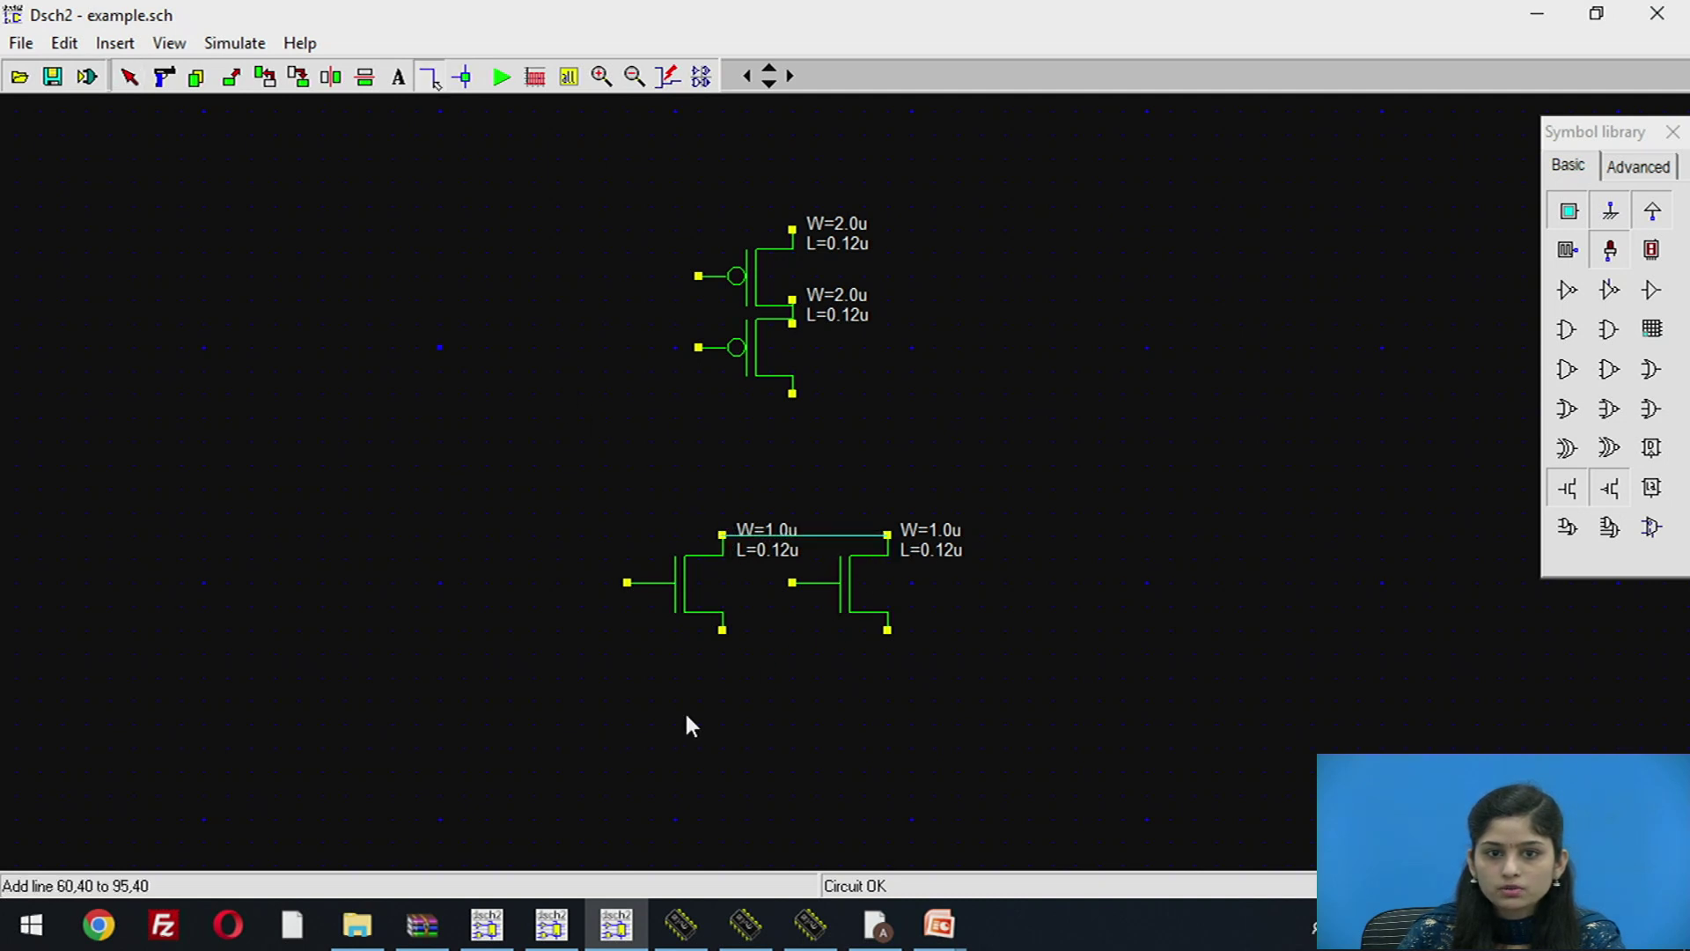
pyautogui.moveTo(727, 626); pyautogui.dragTo(885, 637)
pyautogui.click(792, 391)
pyautogui.moveTo(792, 532); pyautogui.dragTo(793, 535)
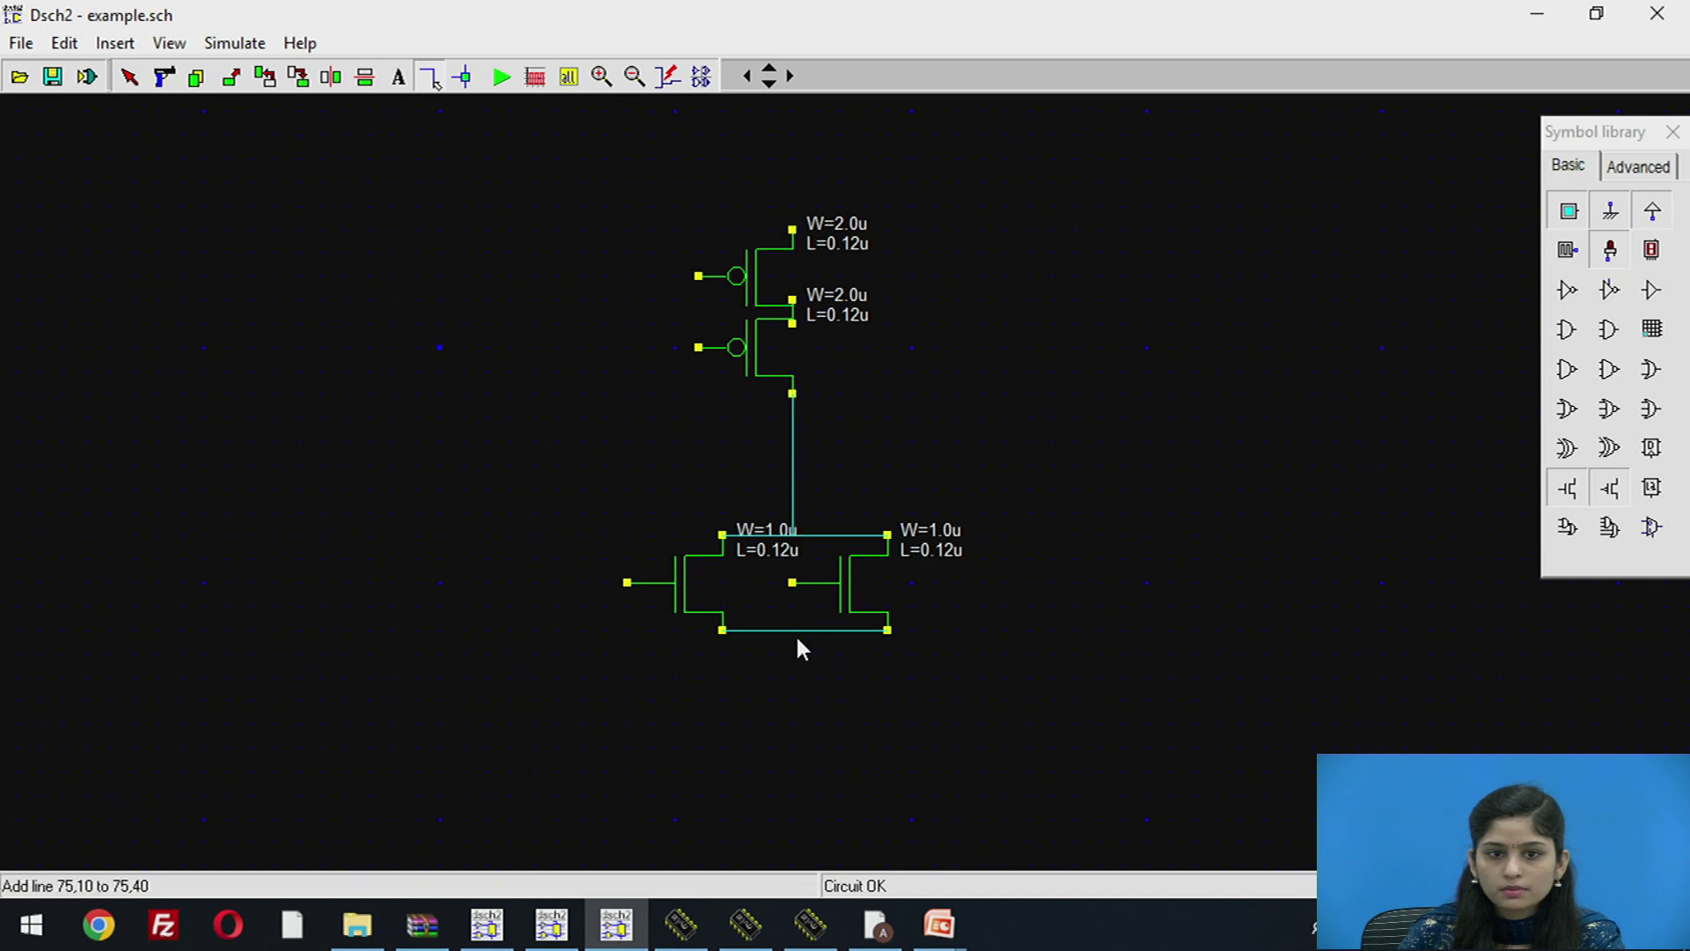
# Step: Wire the right NMOS gate up to the lower PMOS gate
pyautogui.click(792, 583)
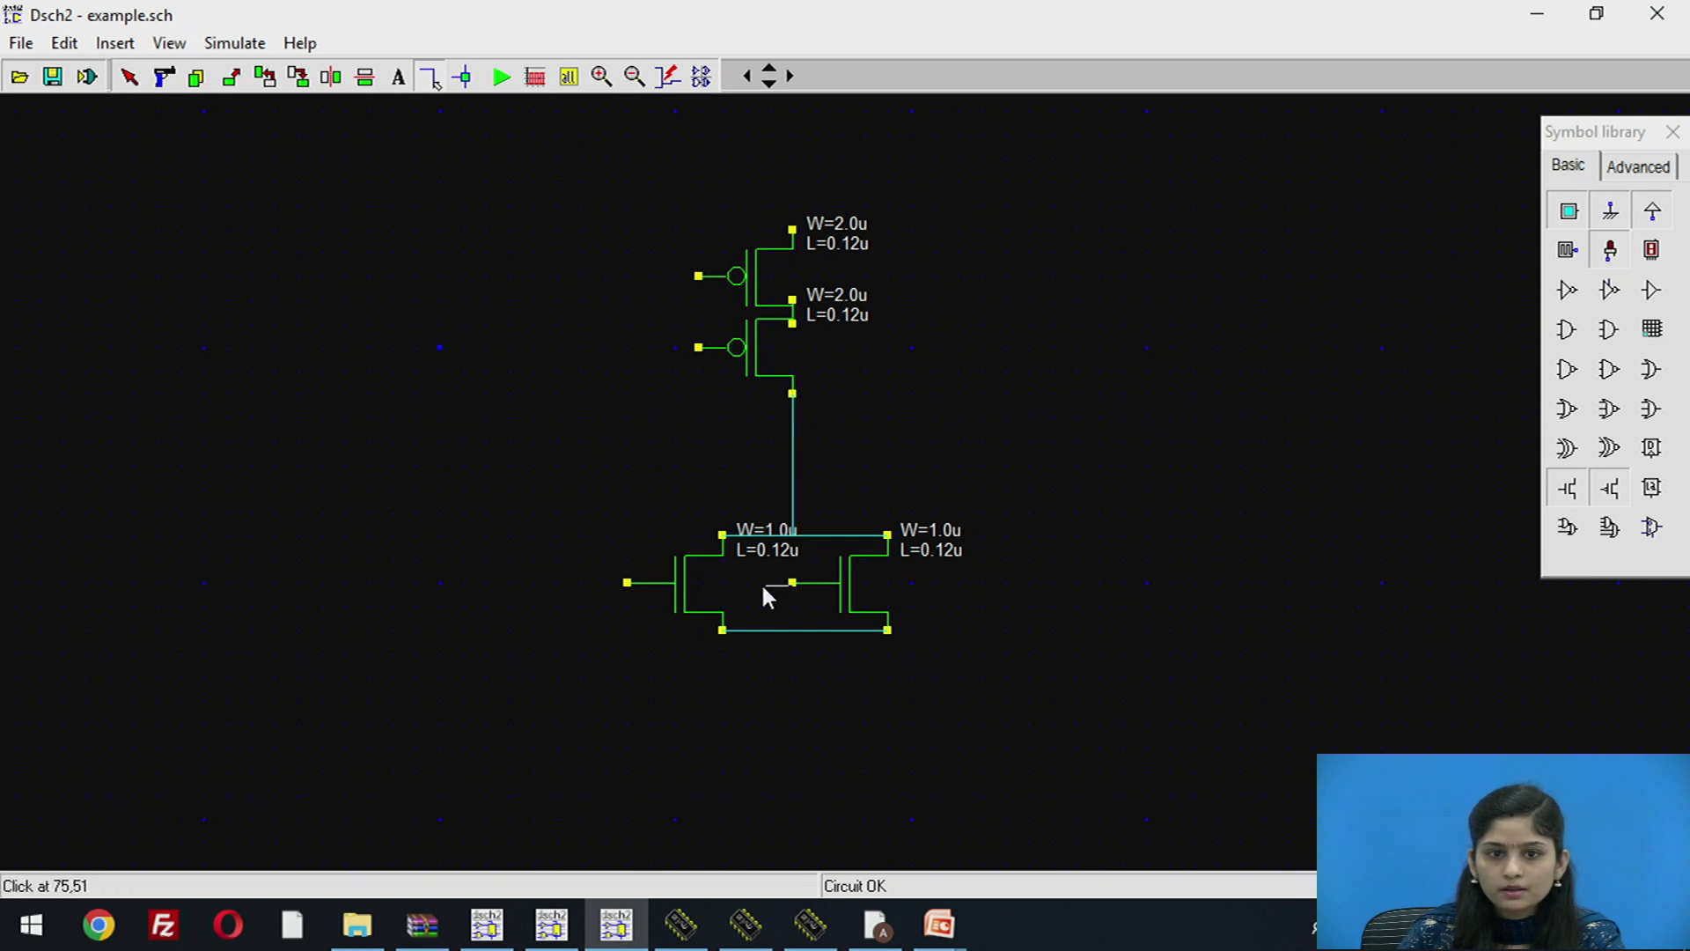
pyautogui.click(747, 582)
pyautogui.click(756, 427)
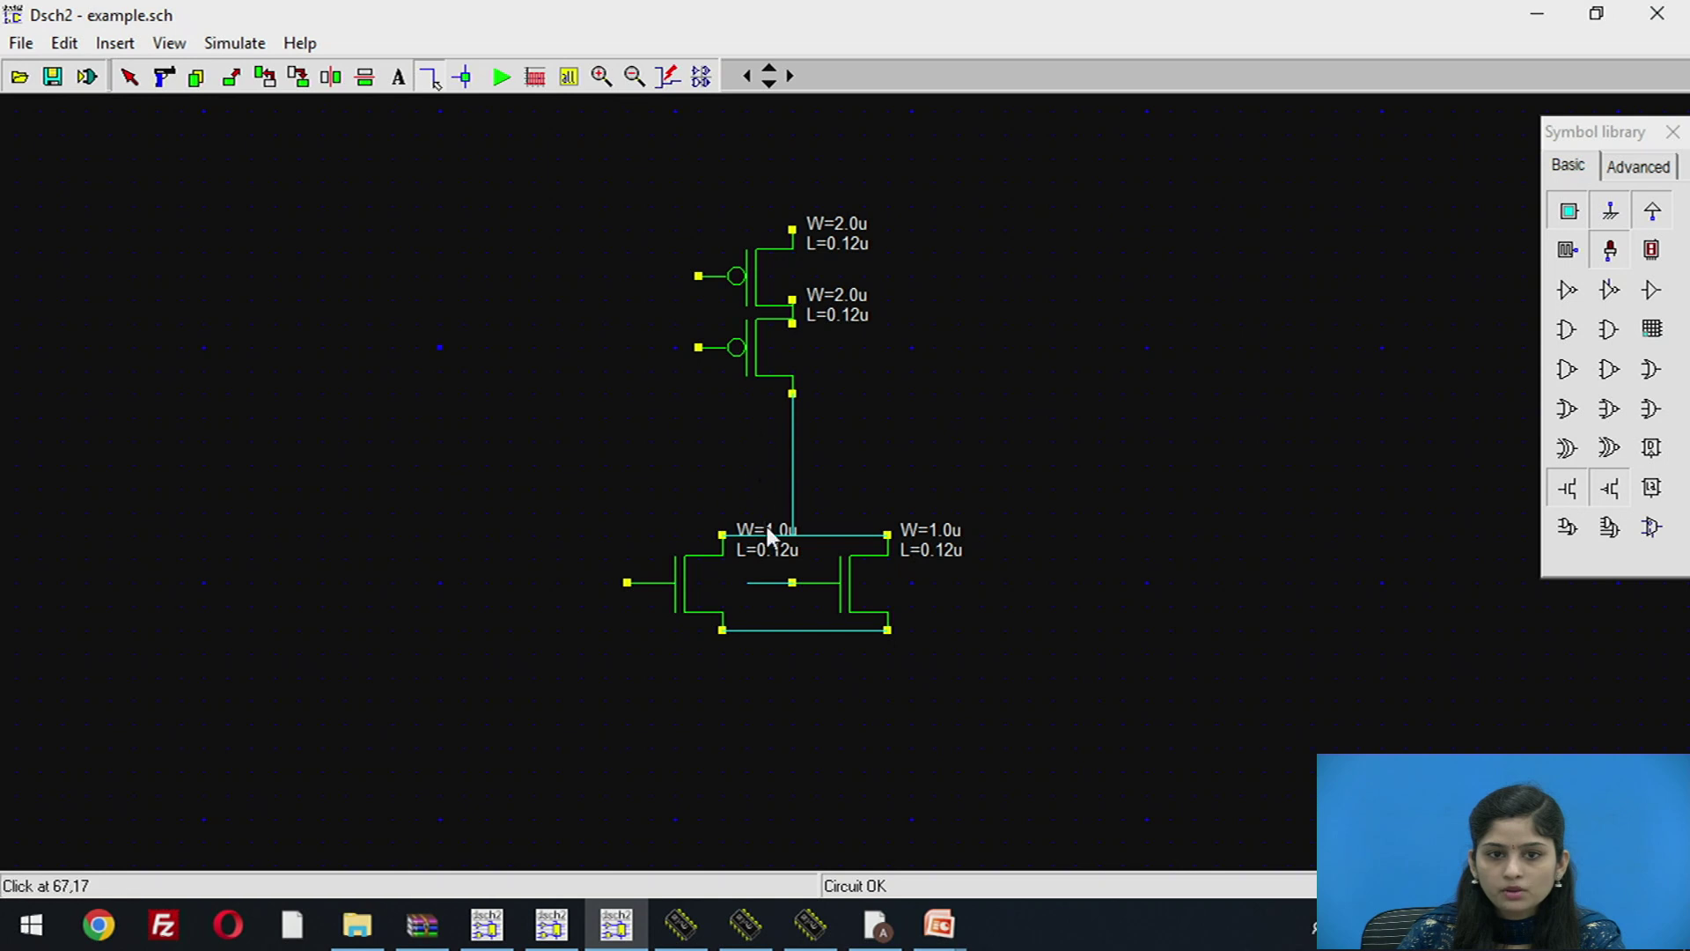
pyautogui.click(755, 581)
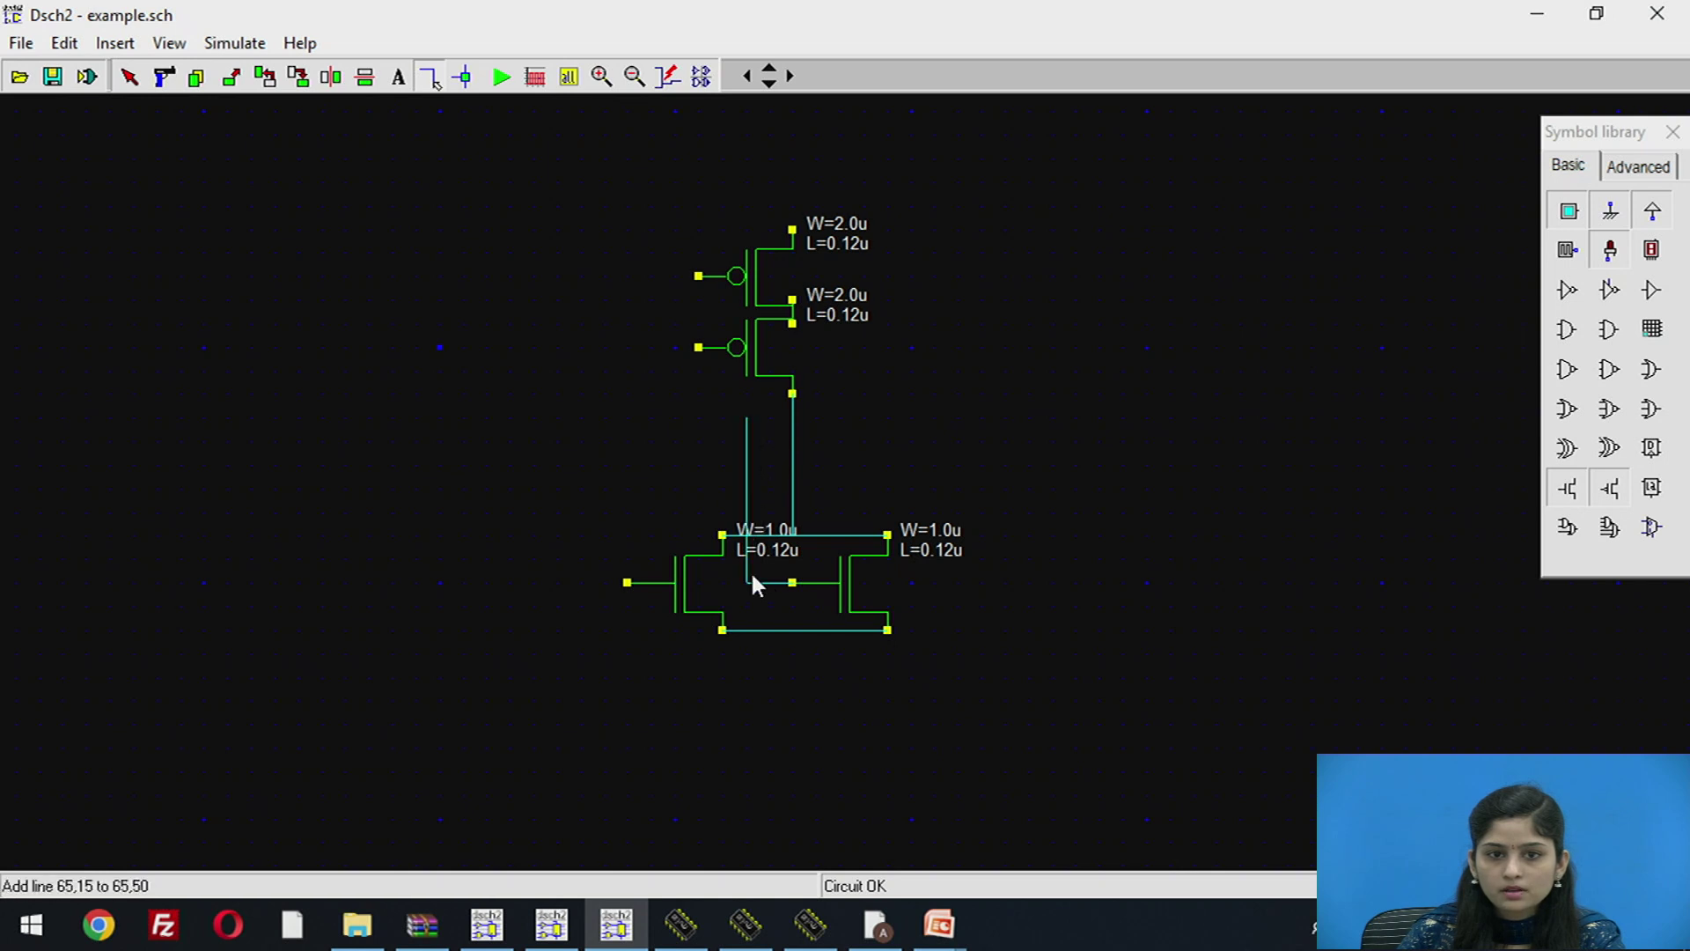
pyautogui.click(749, 422)
pyautogui.click(696, 421)
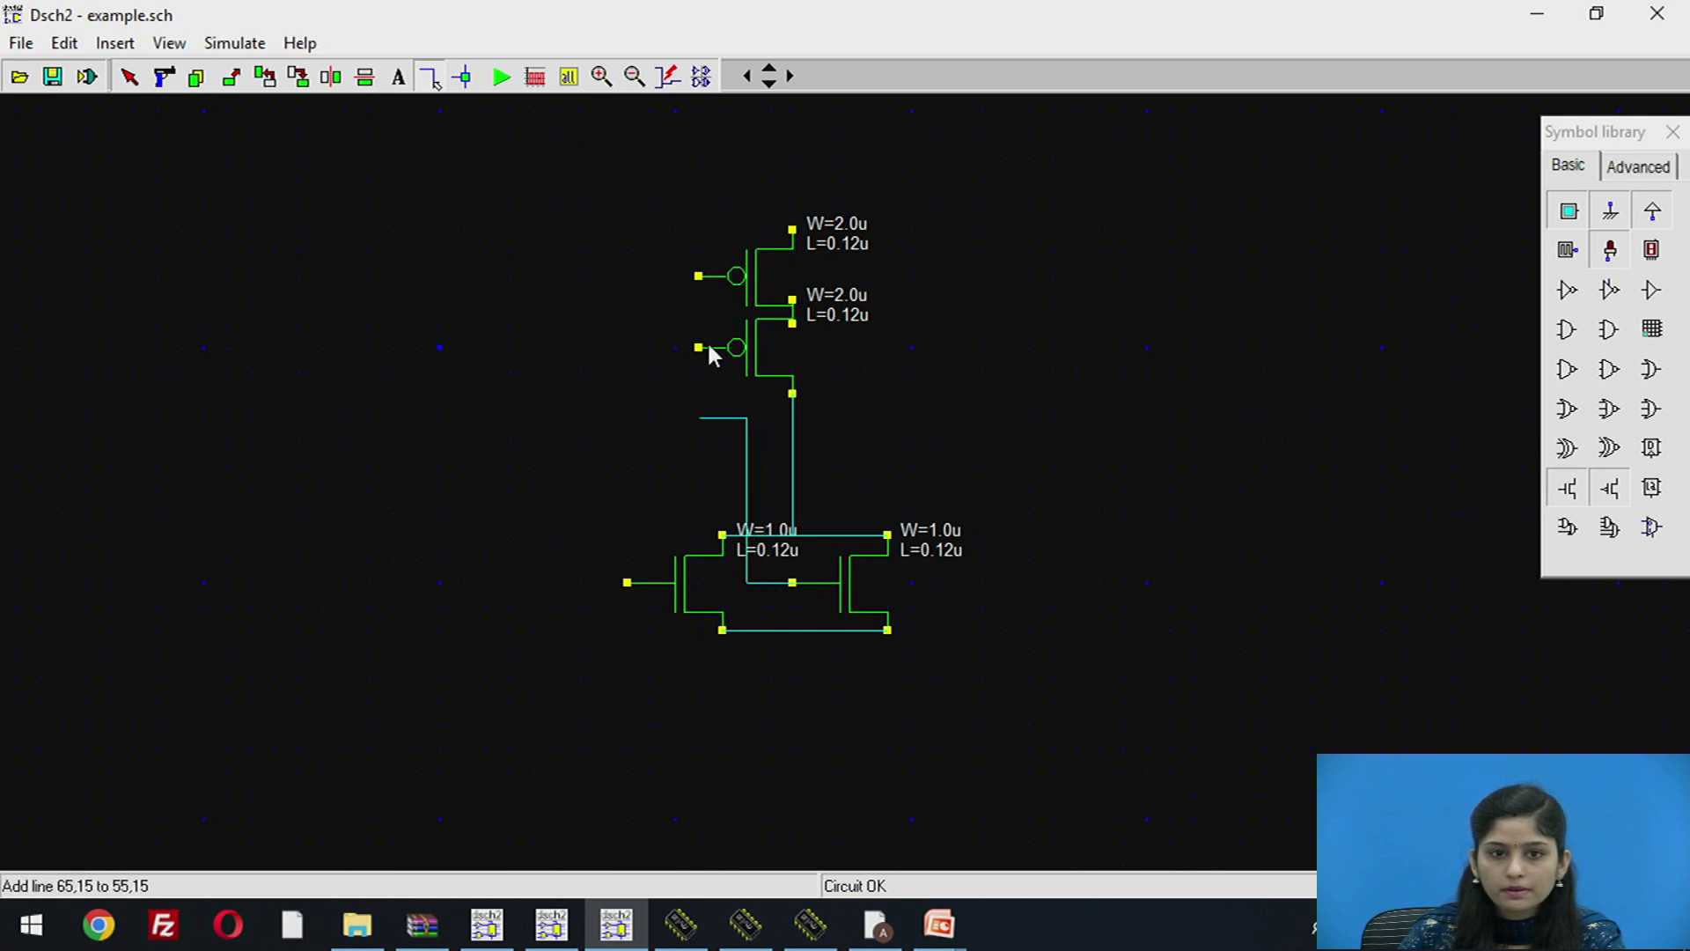
pyautogui.click(700, 348)
pyautogui.click(698, 417)
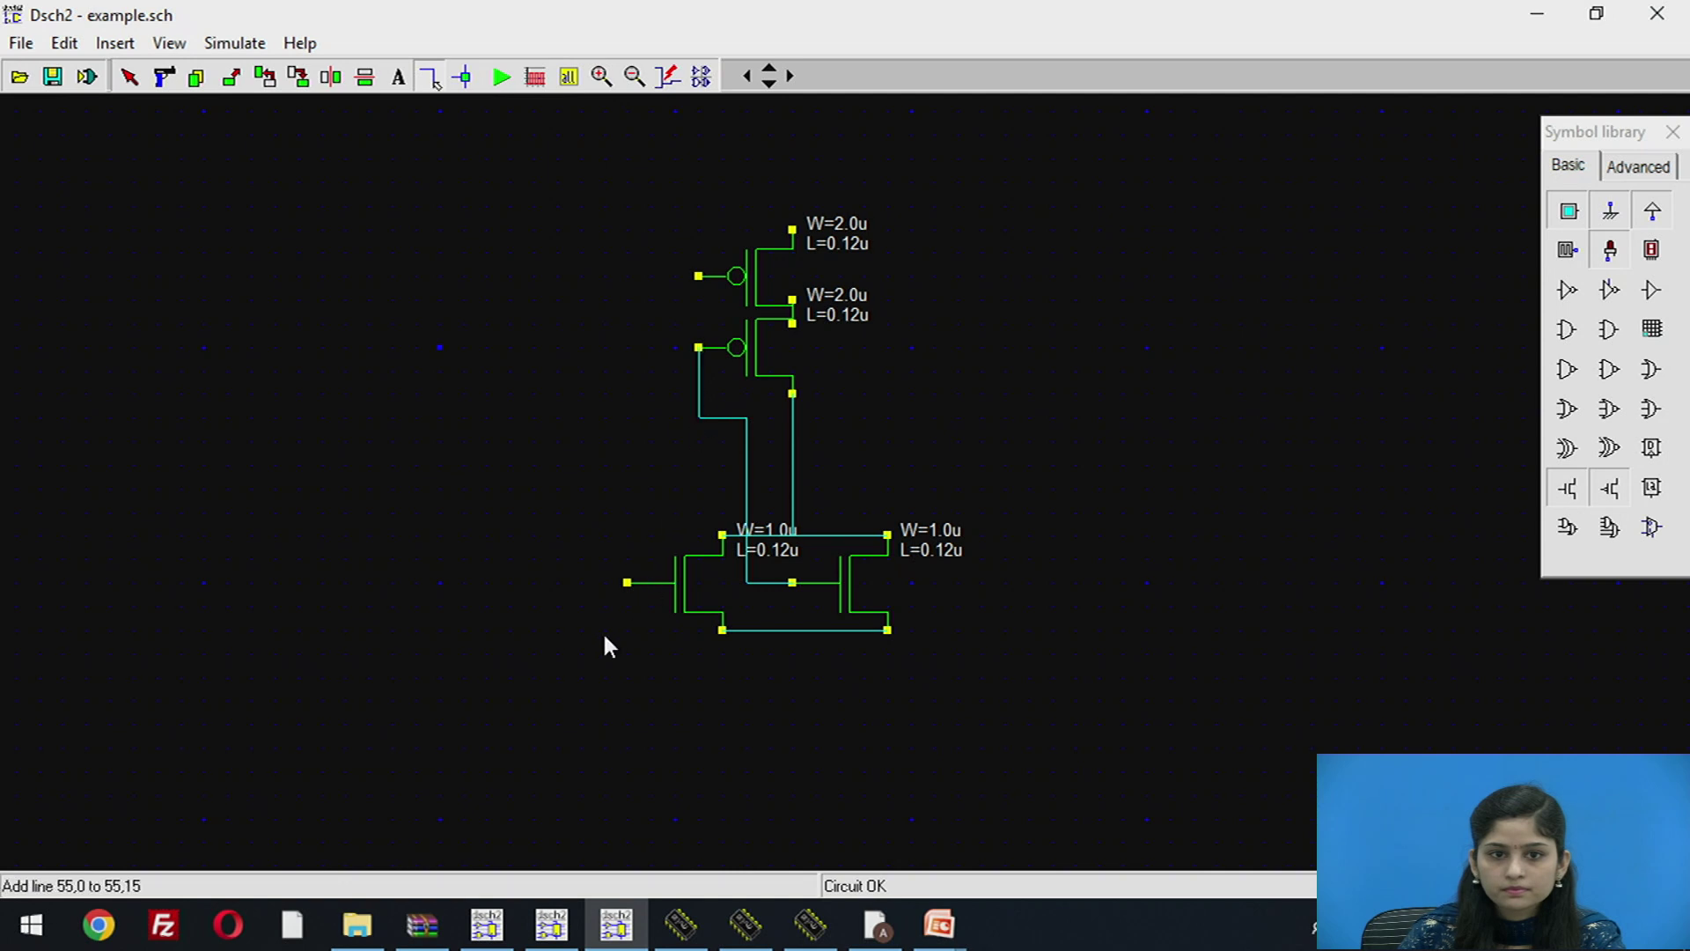
# Step: Wire the upper PMOS gate down a vertical line on the left to the left NMOS gate
pyautogui.click(618, 583)
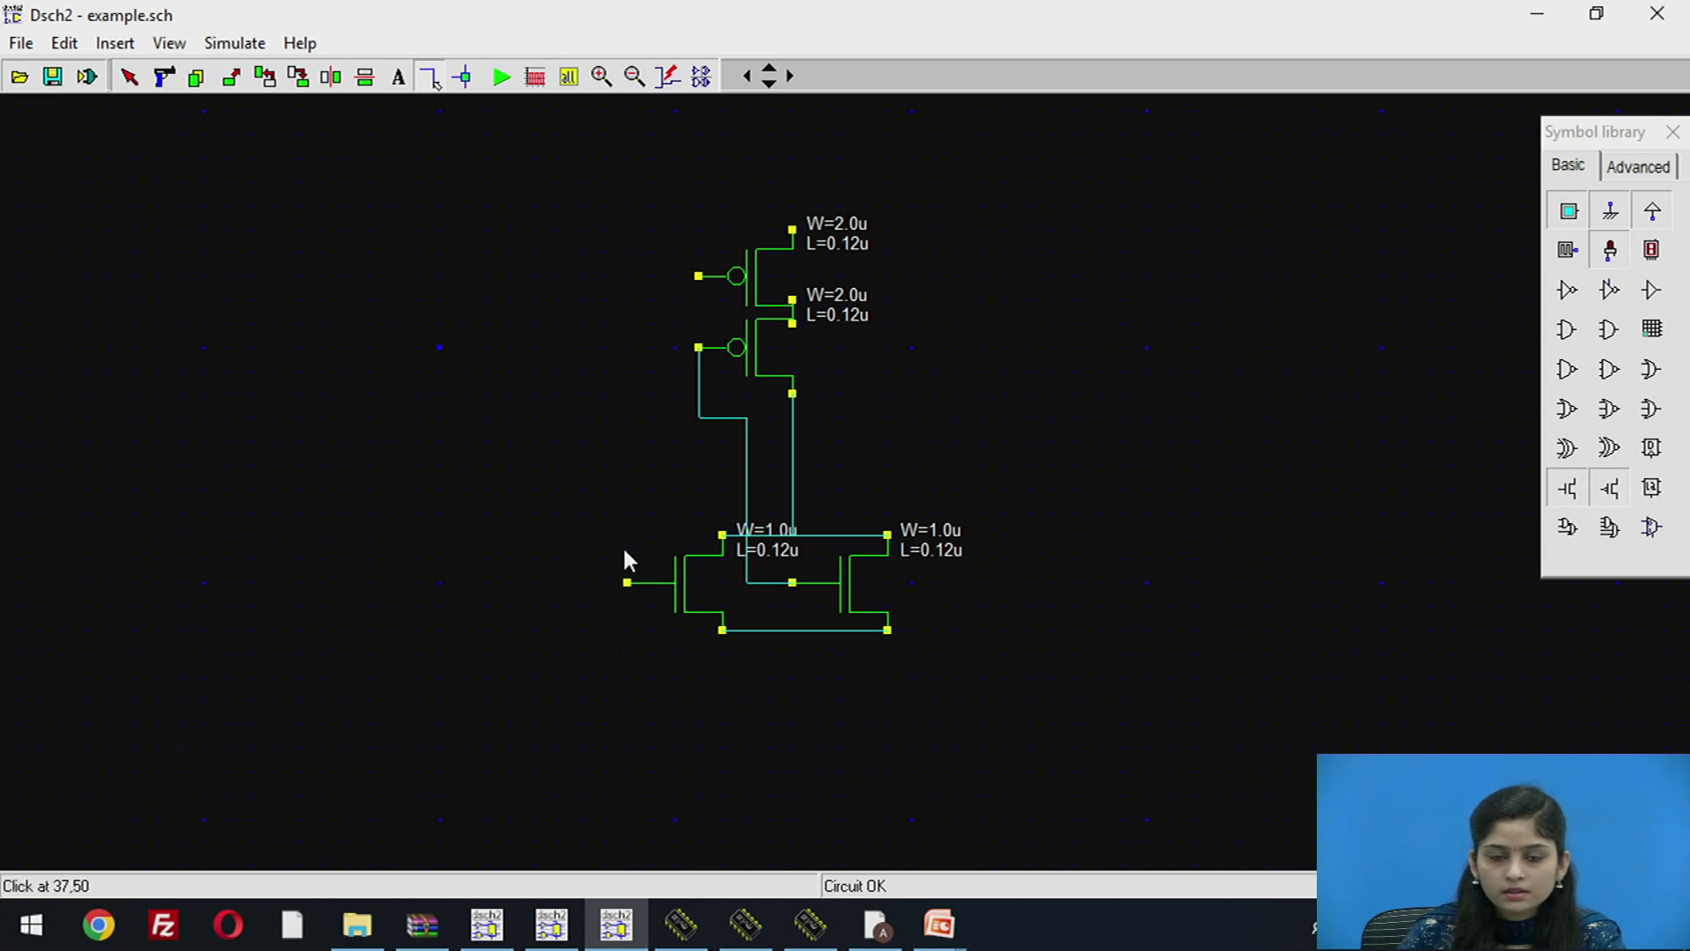
pyautogui.click(618, 282)
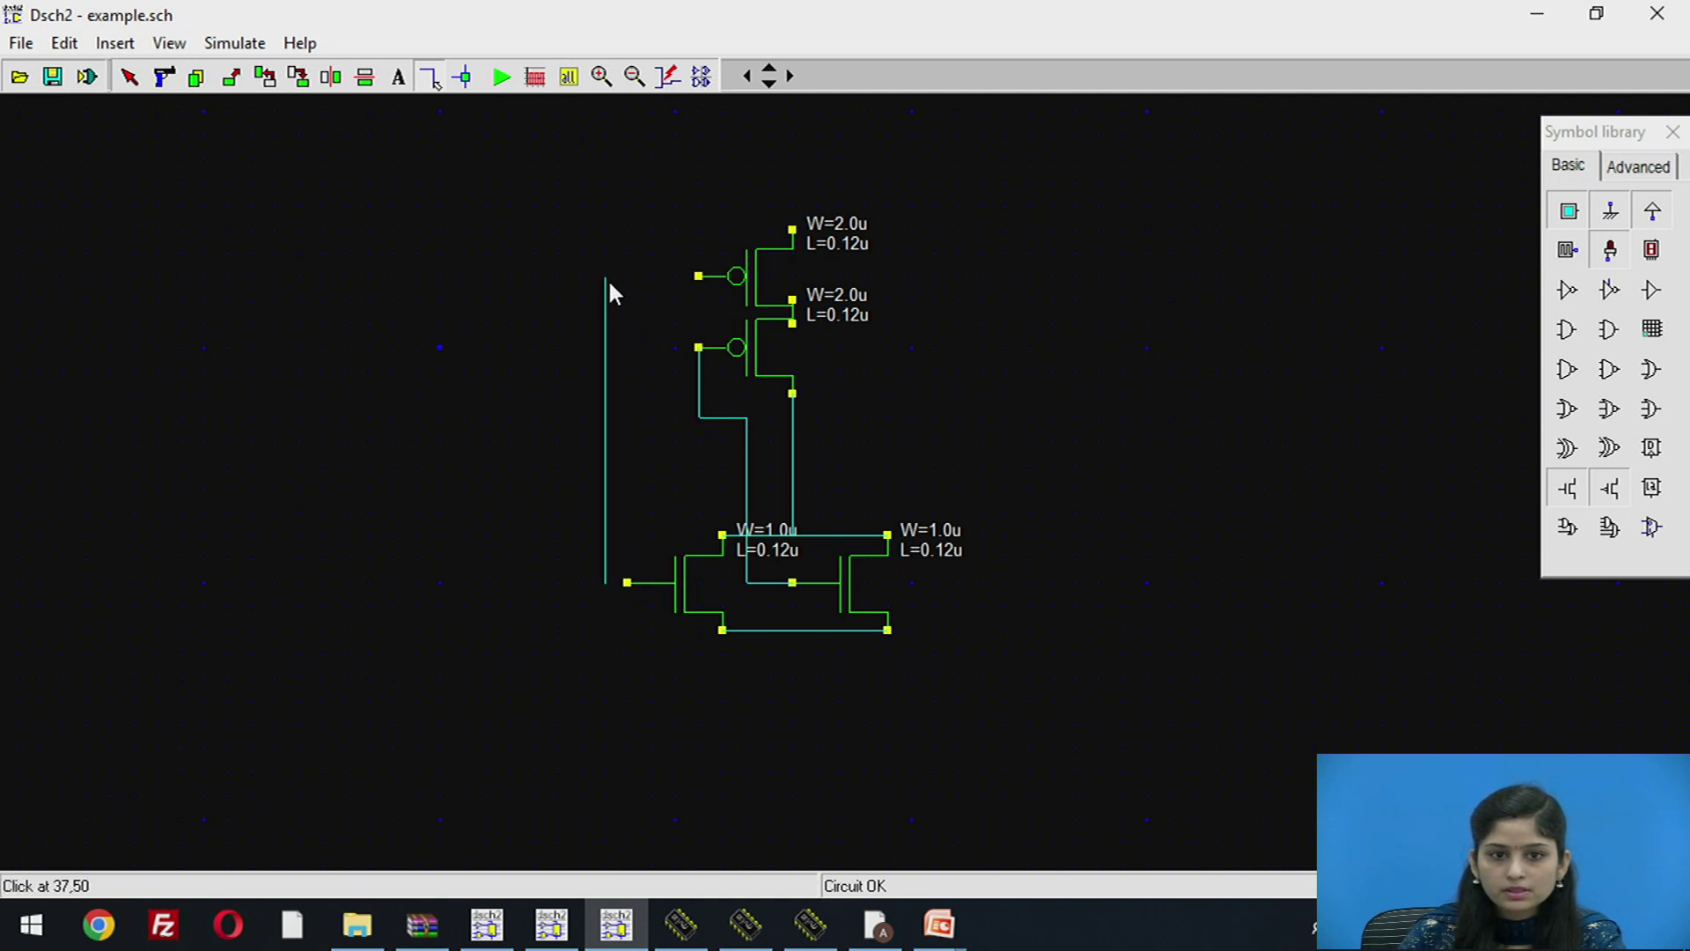
pyautogui.click(698, 277)
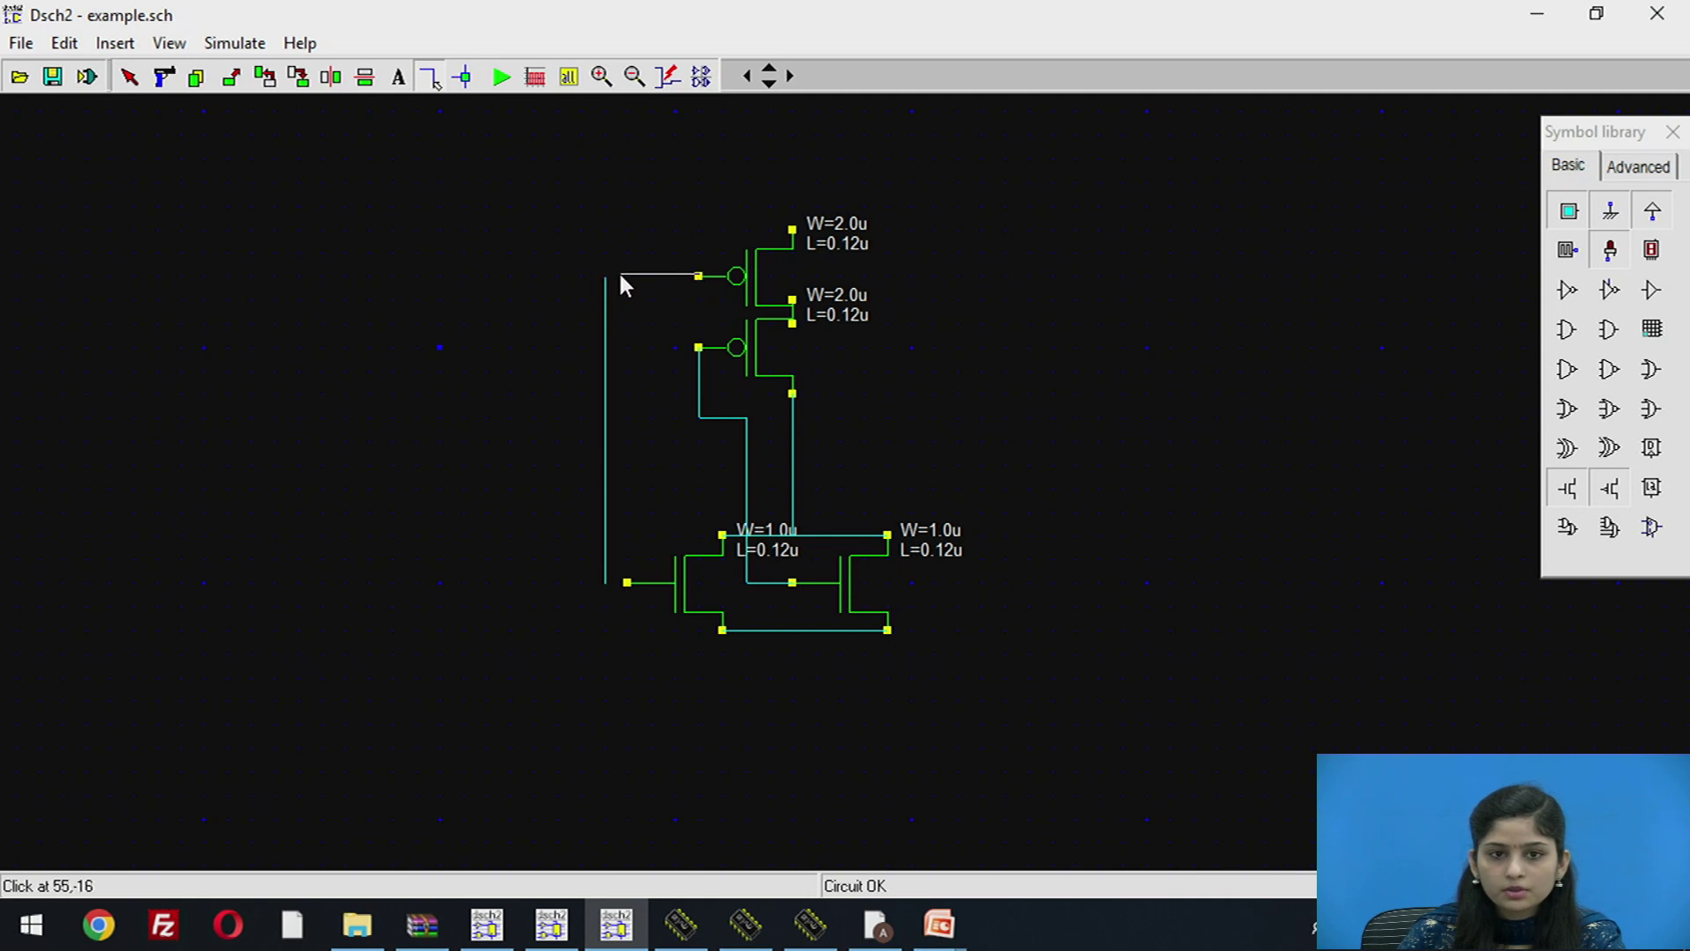
pyautogui.click(584, 276)
pyautogui.click(604, 577)
pyautogui.click(628, 584)
pyautogui.click(606, 572)
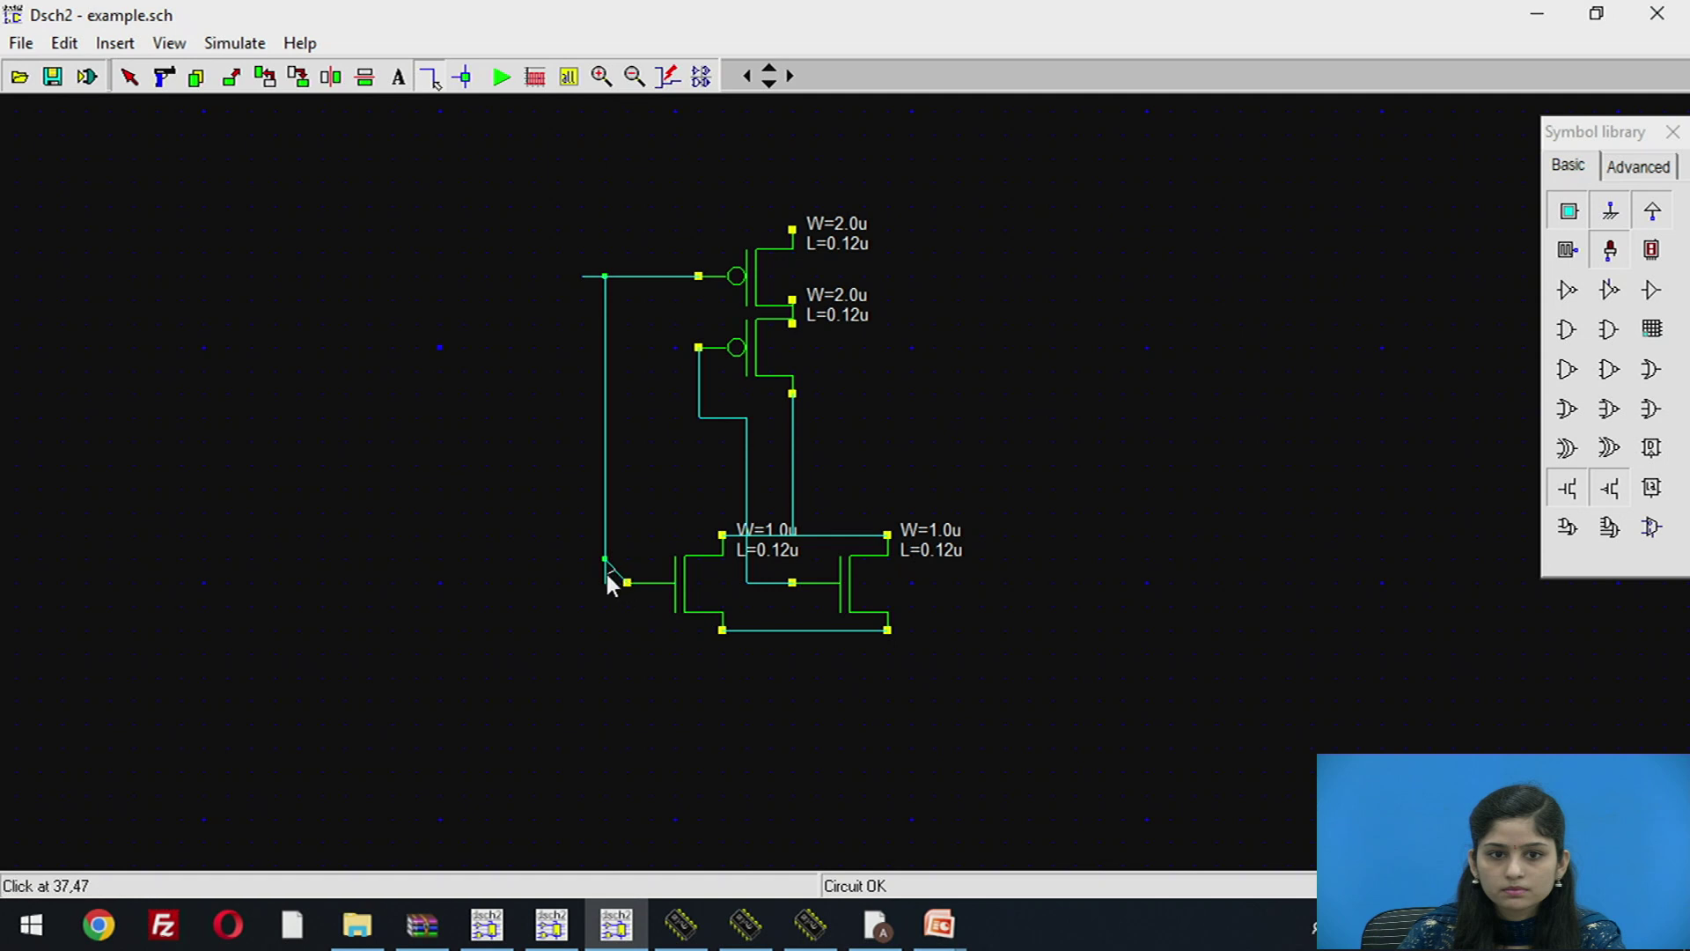
pyautogui.click(605, 580)
pyautogui.click(606, 581)
pyautogui.click(628, 583)
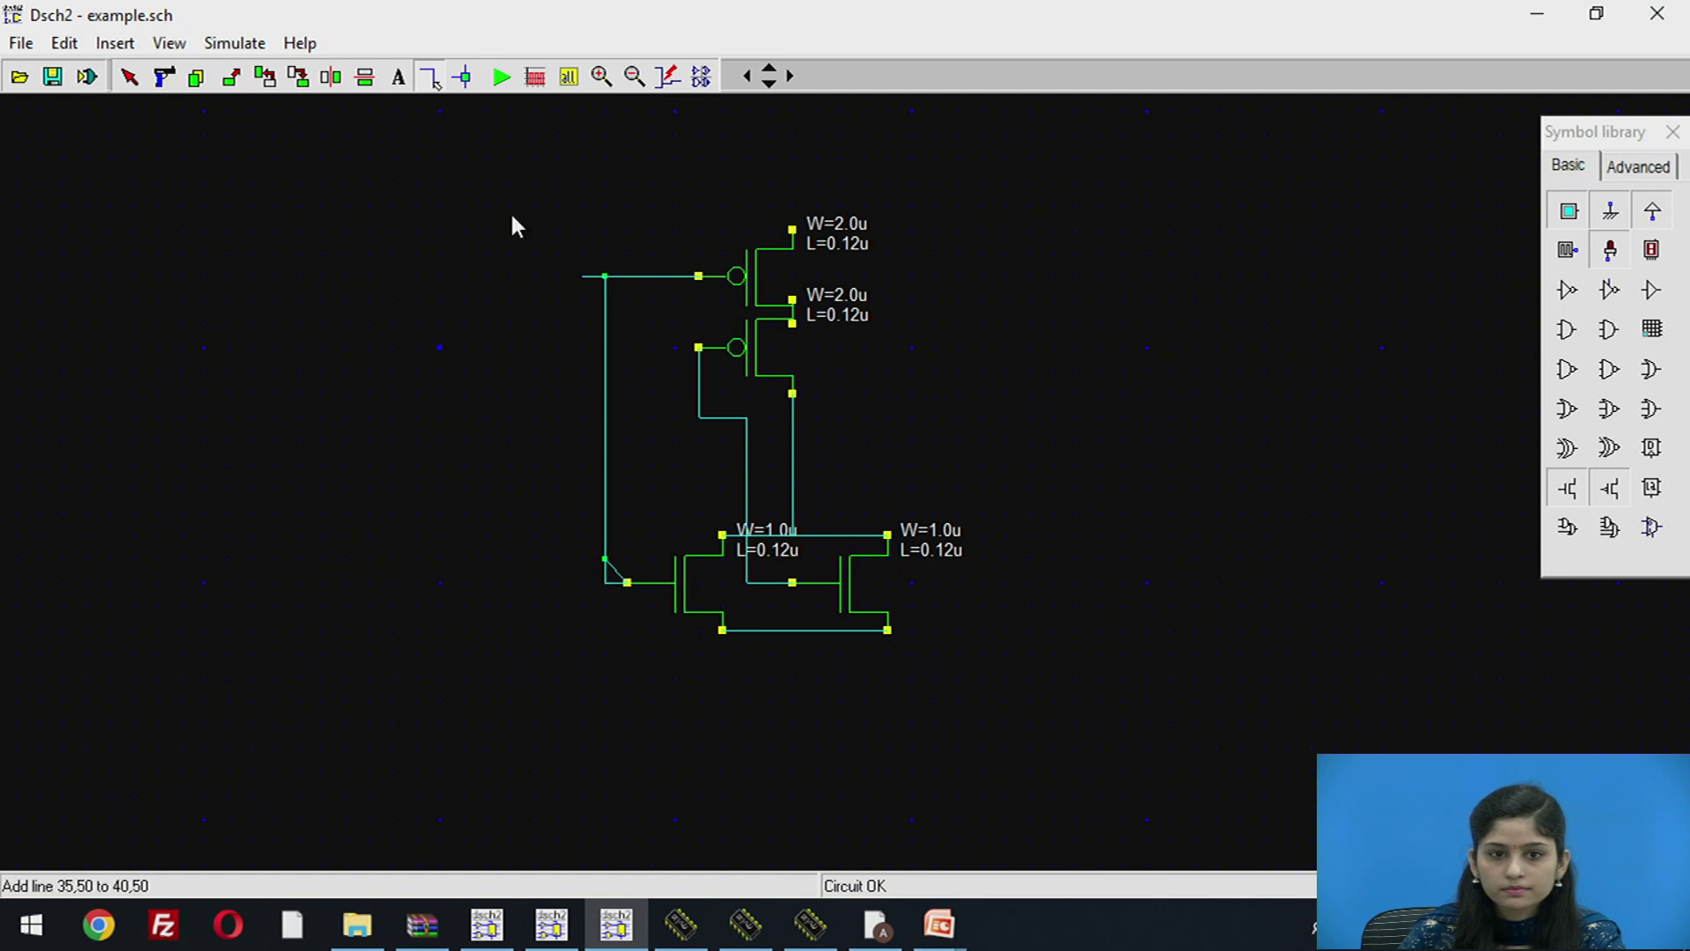
# Step: Delete the stray stub by the upper gate wire and the diagonal wire at the left NMOS gate
pyautogui.click(165, 77)
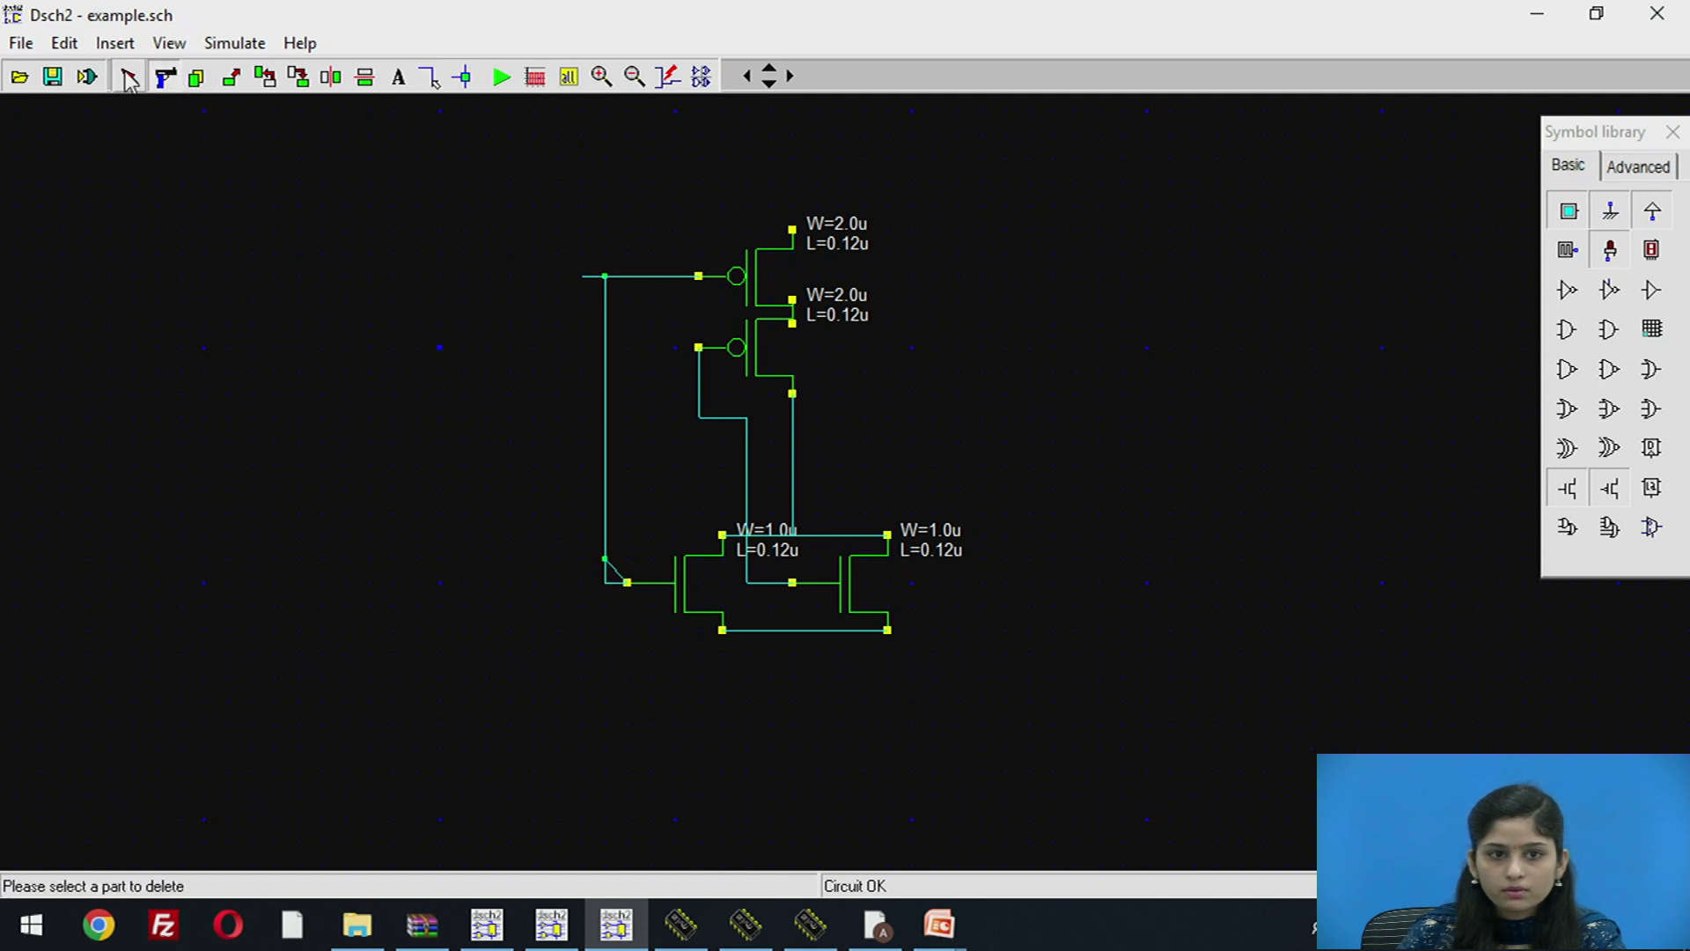
pyautogui.click(585, 276)
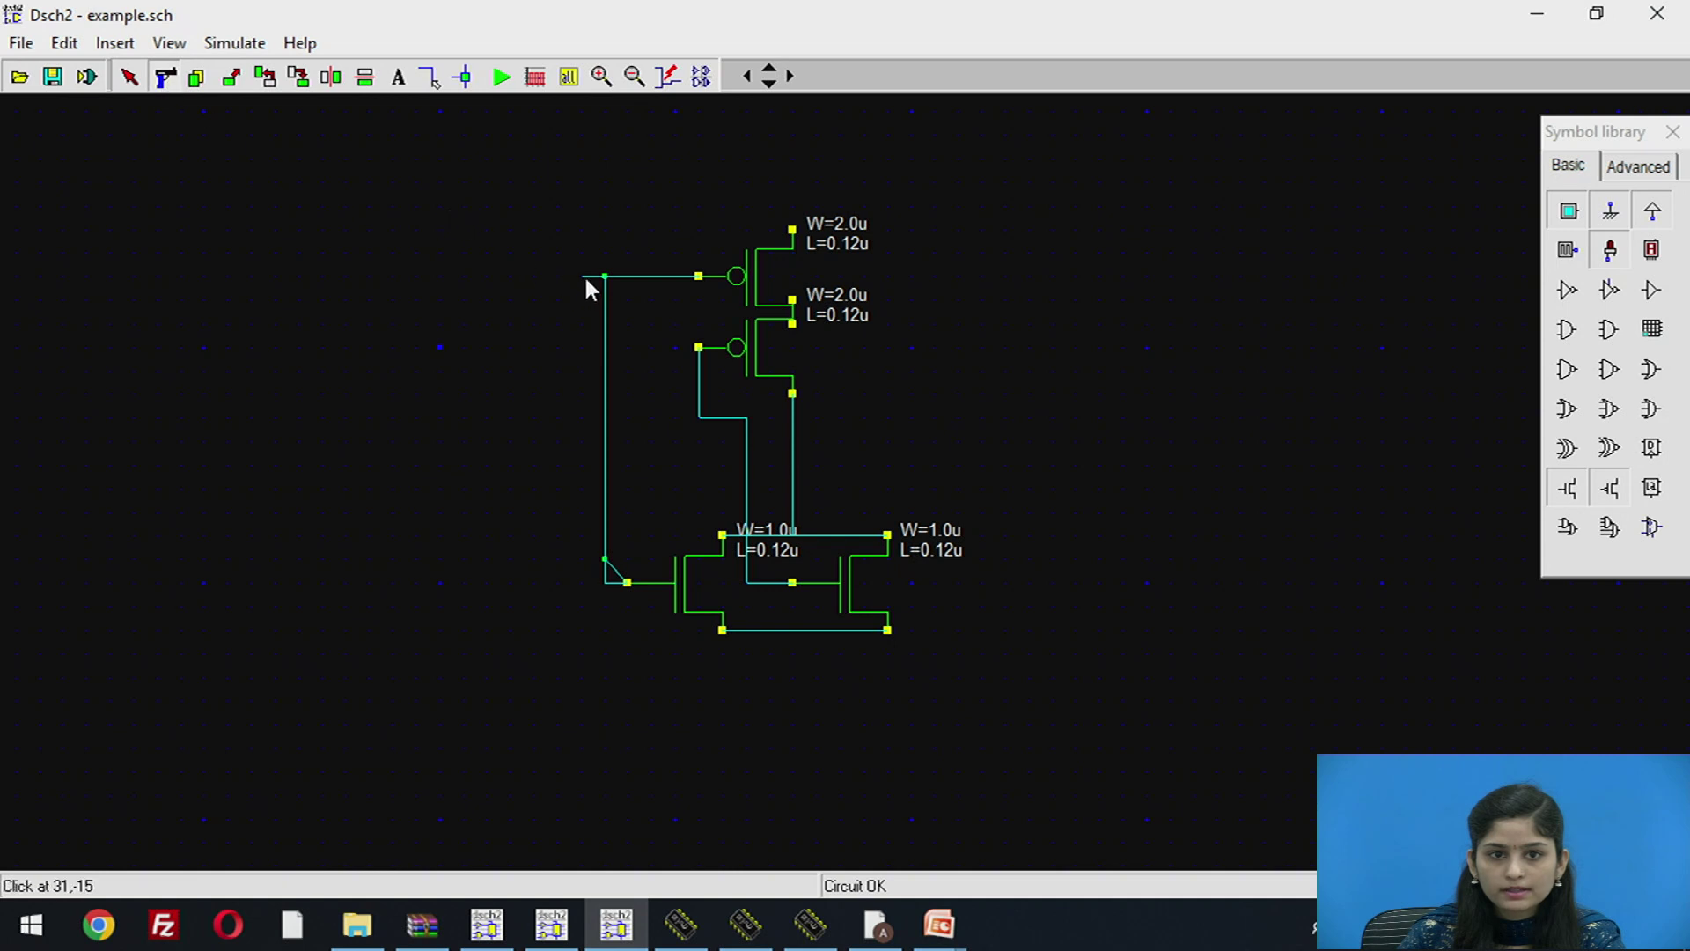
pyautogui.click(619, 573)
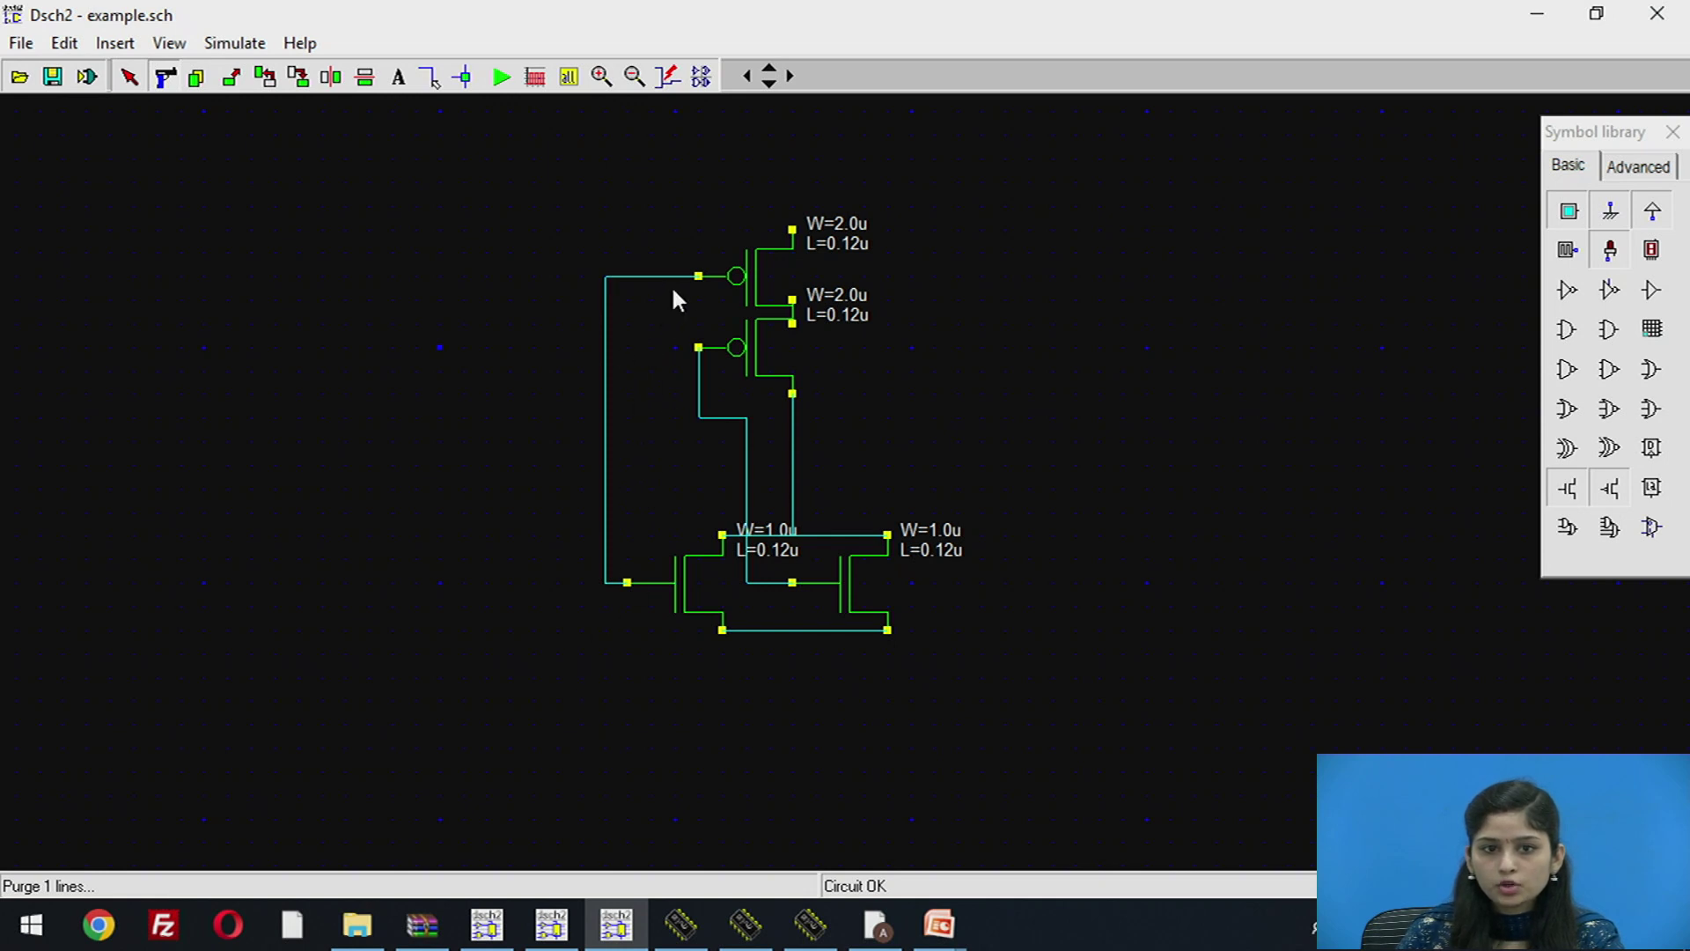
# Step: Draw the output wire to the right and place a VDD supply atop the upper PMOS
pyautogui.click(430, 77)
pyautogui.moveTo(792, 466); pyautogui.dragTo(968, 471)
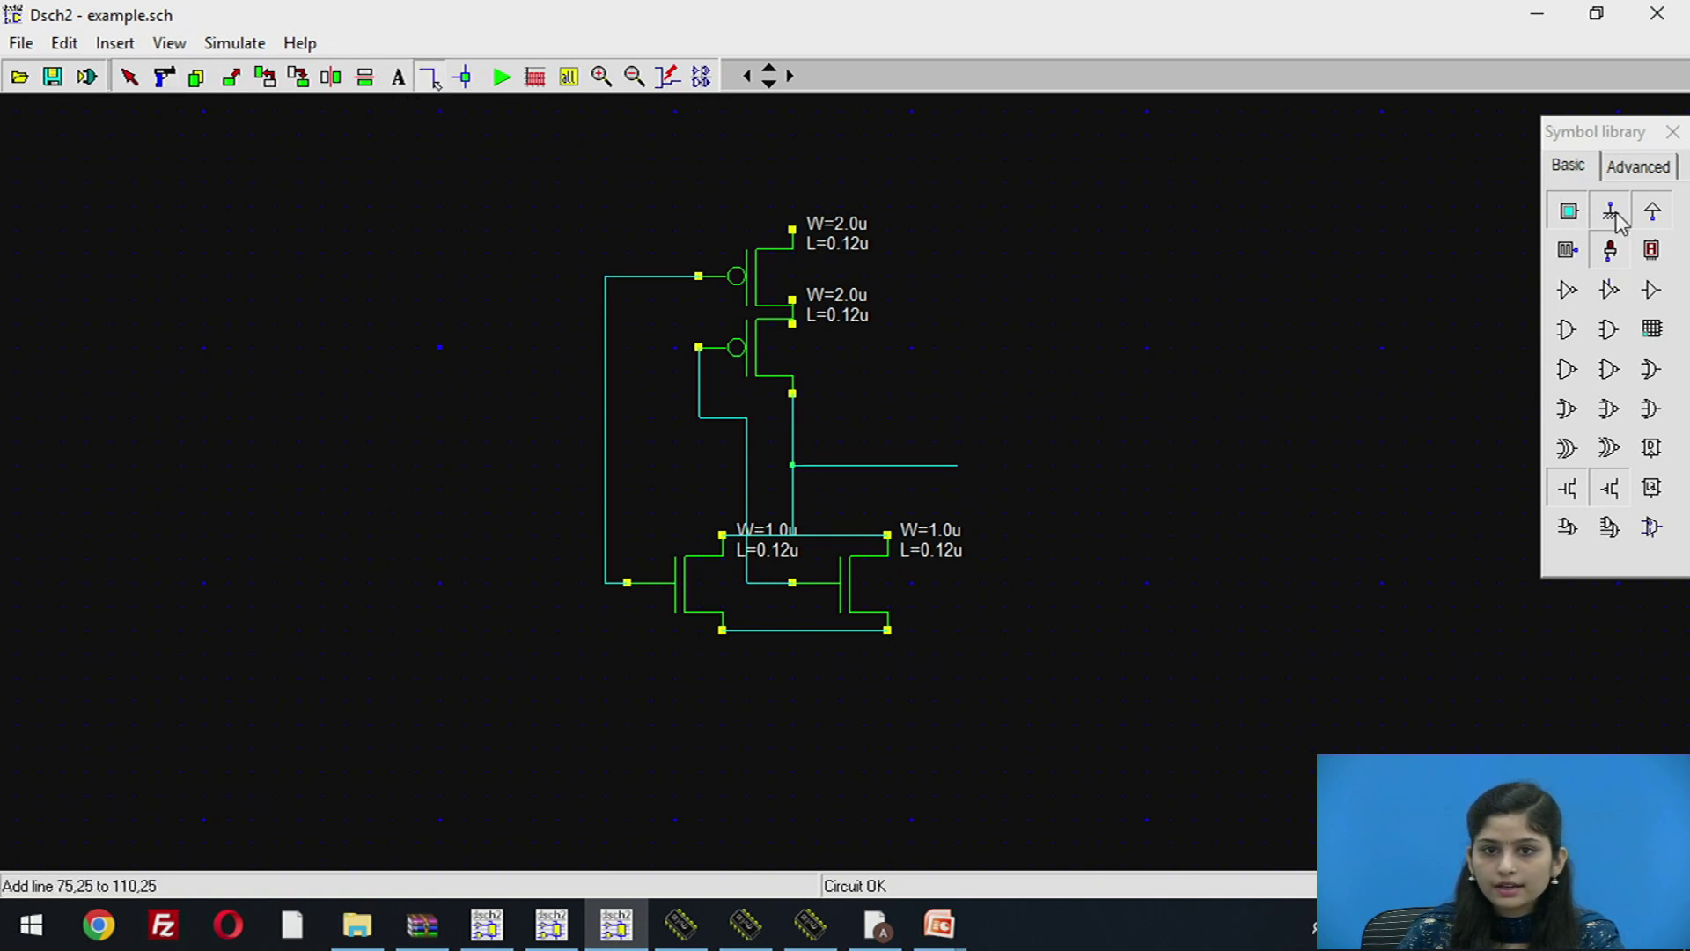
pyautogui.moveTo(1652, 211); pyautogui.dragTo(1133, 213)
pyautogui.moveTo(832, 210); pyautogui.dragTo(806, 211)
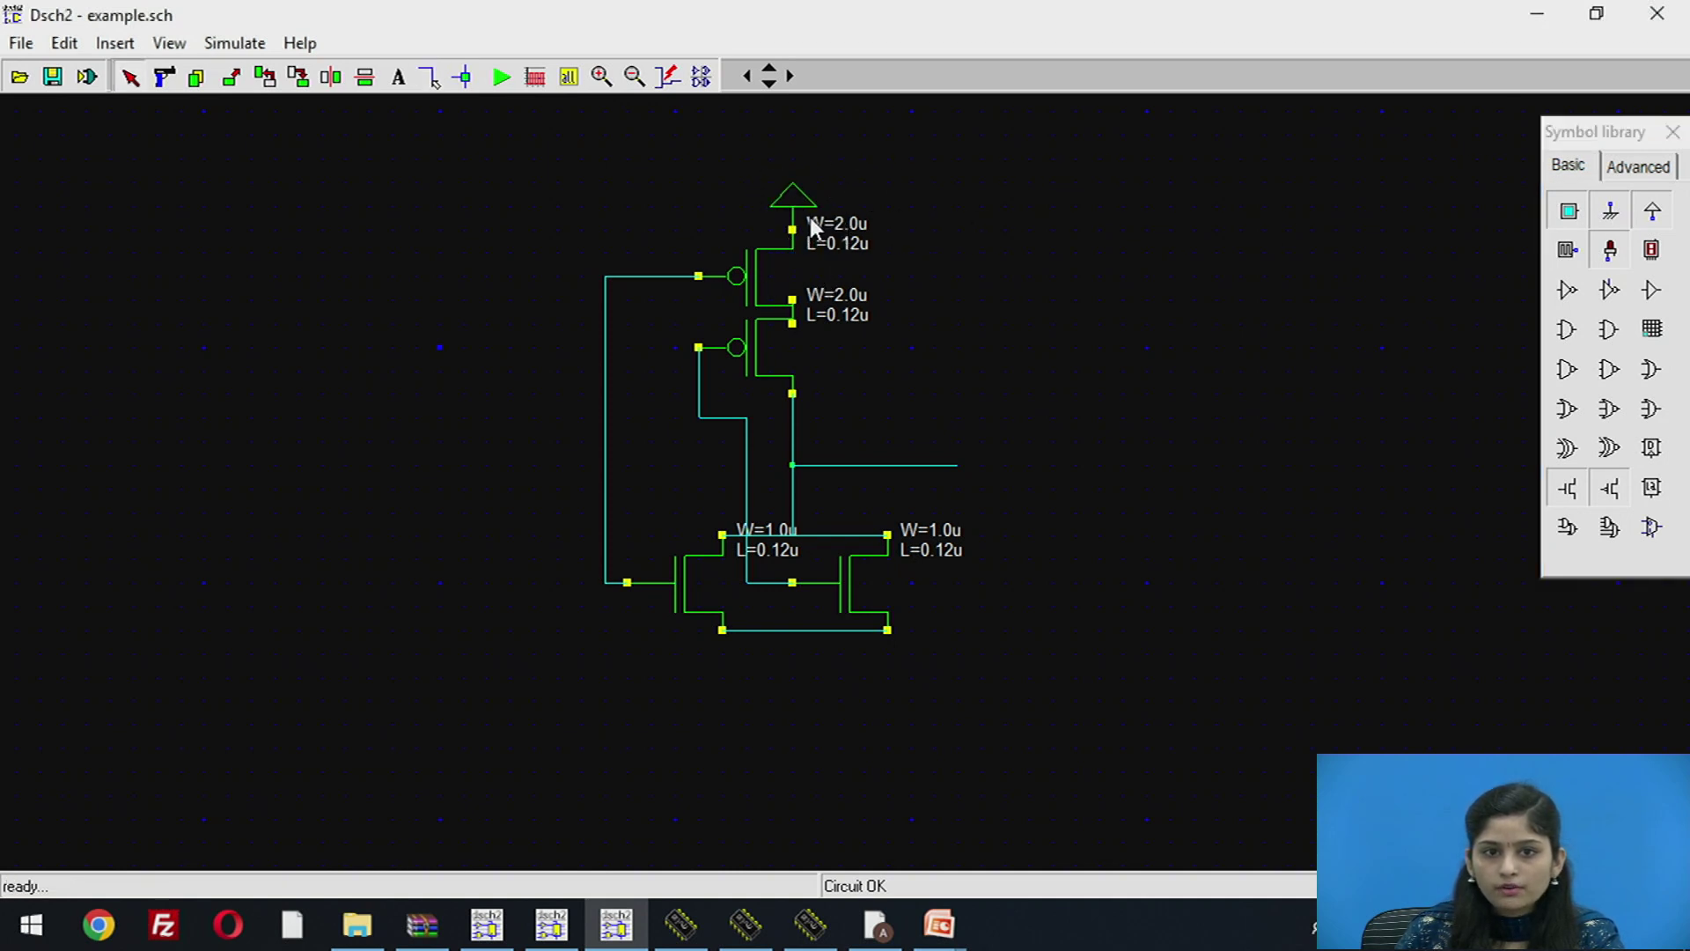
# Step: Attach a ground to the NMOS source wire and an LED at the output wire end
pyautogui.moveTo(1610, 211); pyautogui.dragTo(982, 594)
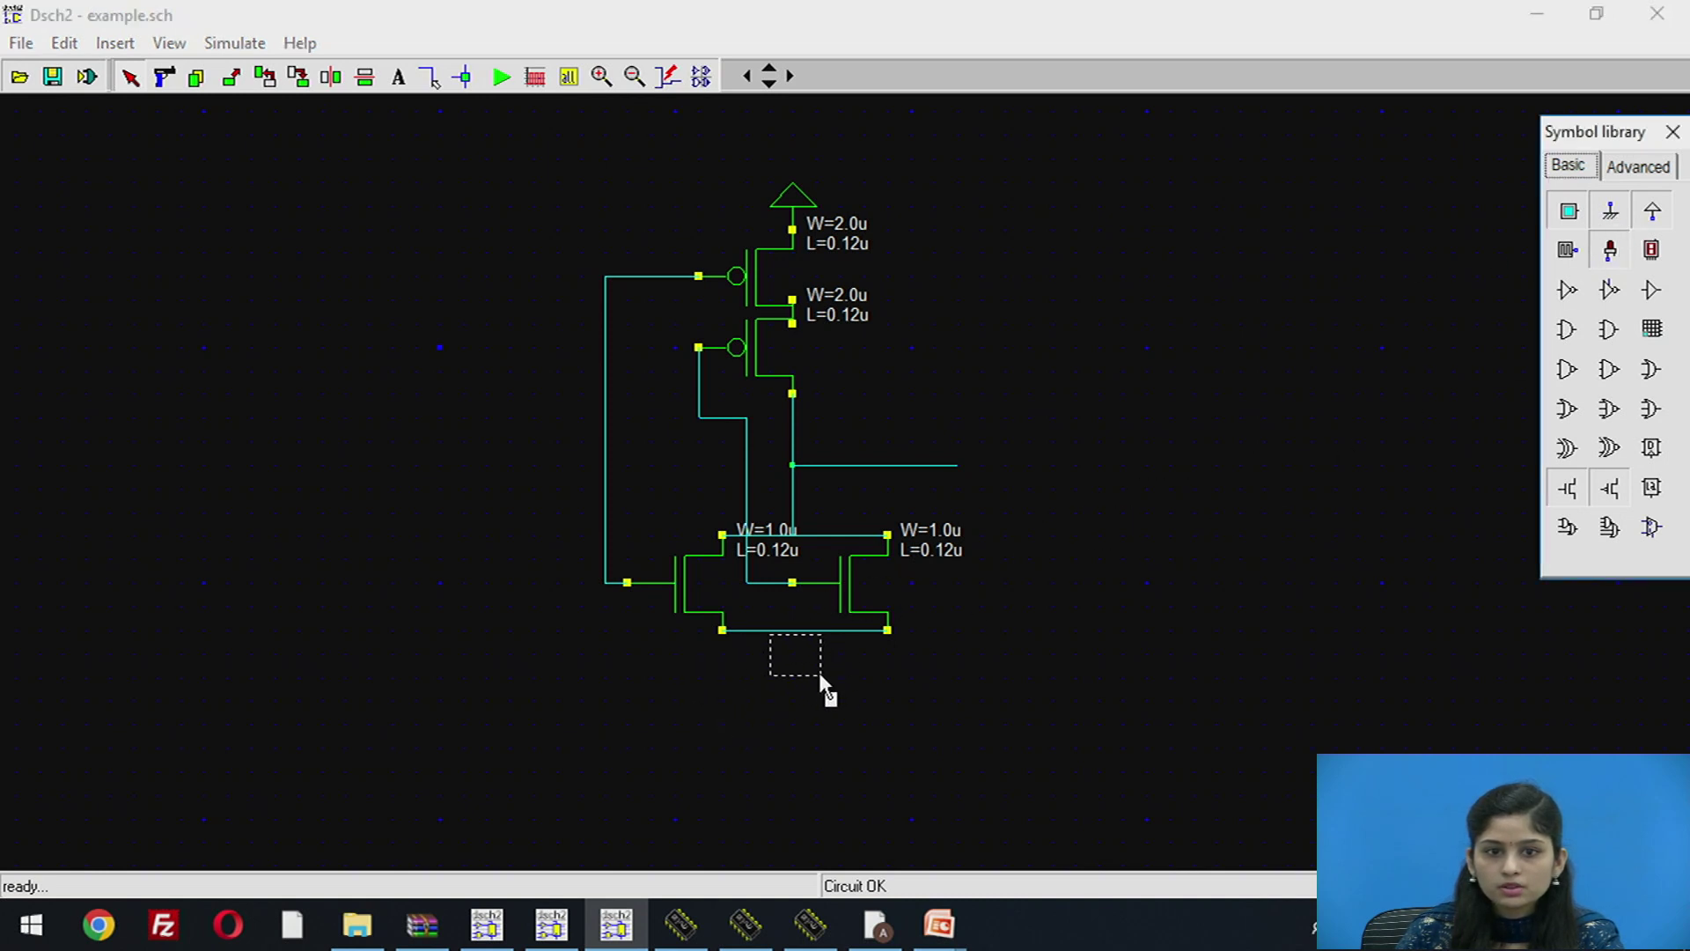
pyautogui.moveTo(818, 672); pyautogui.dragTo(812, 654)
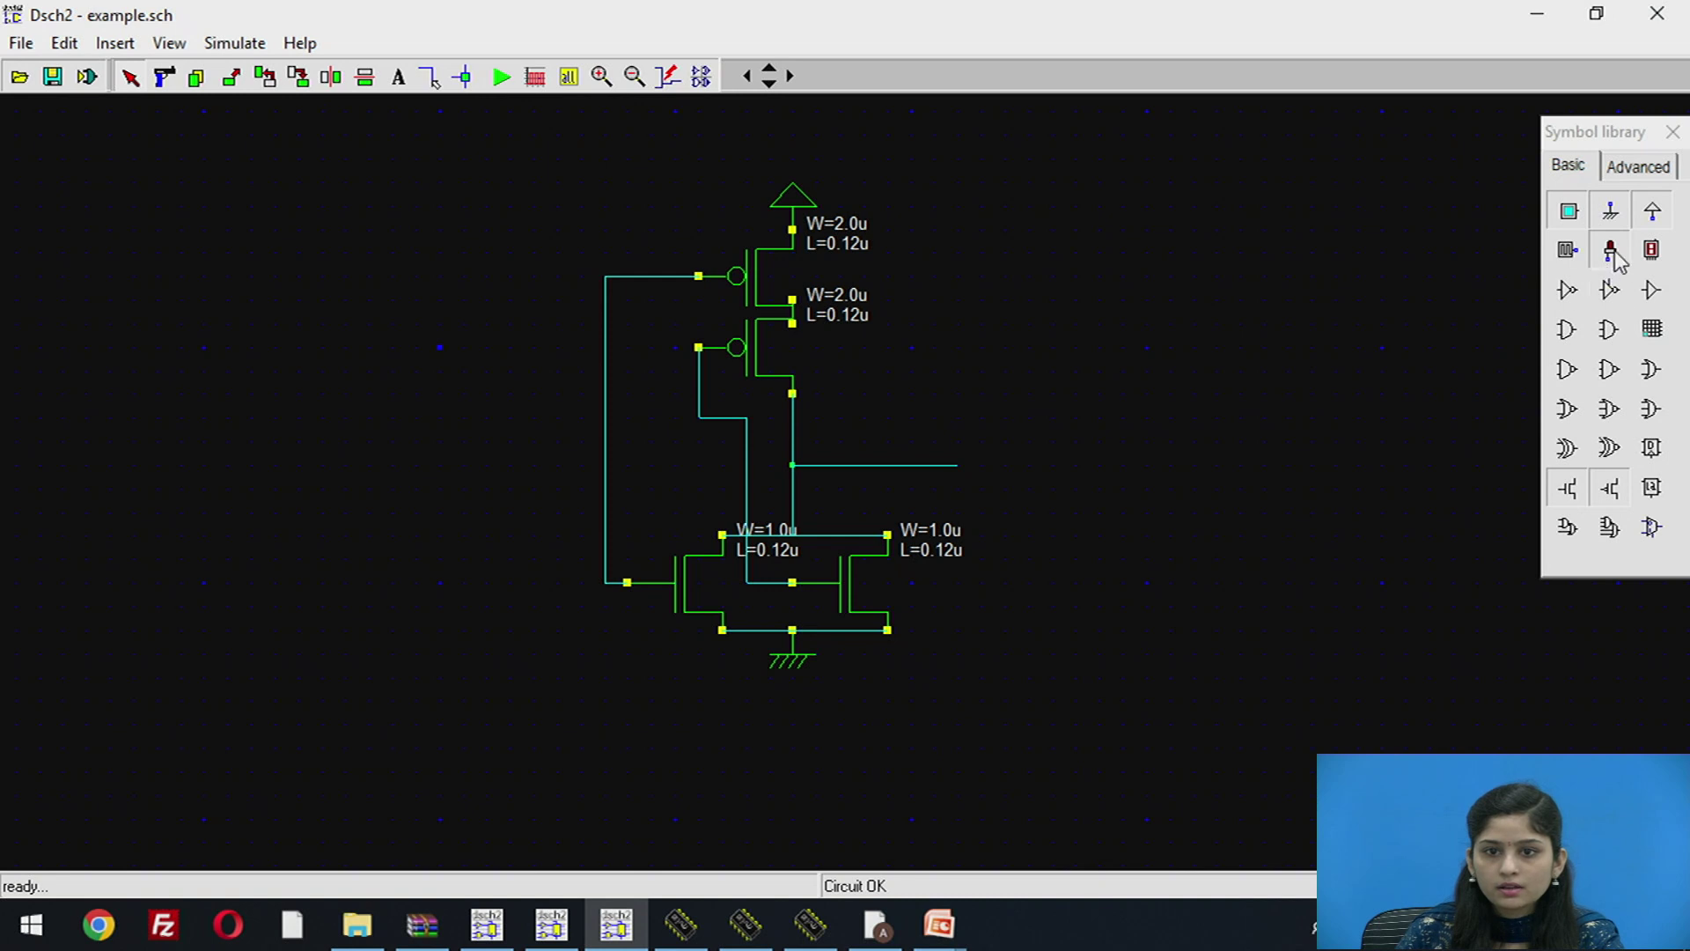
pyautogui.moveTo(1610, 250); pyautogui.dragTo(1067, 421)
pyautogui.moveTo(971, 456); pyautogui.dragTo(961, 462)
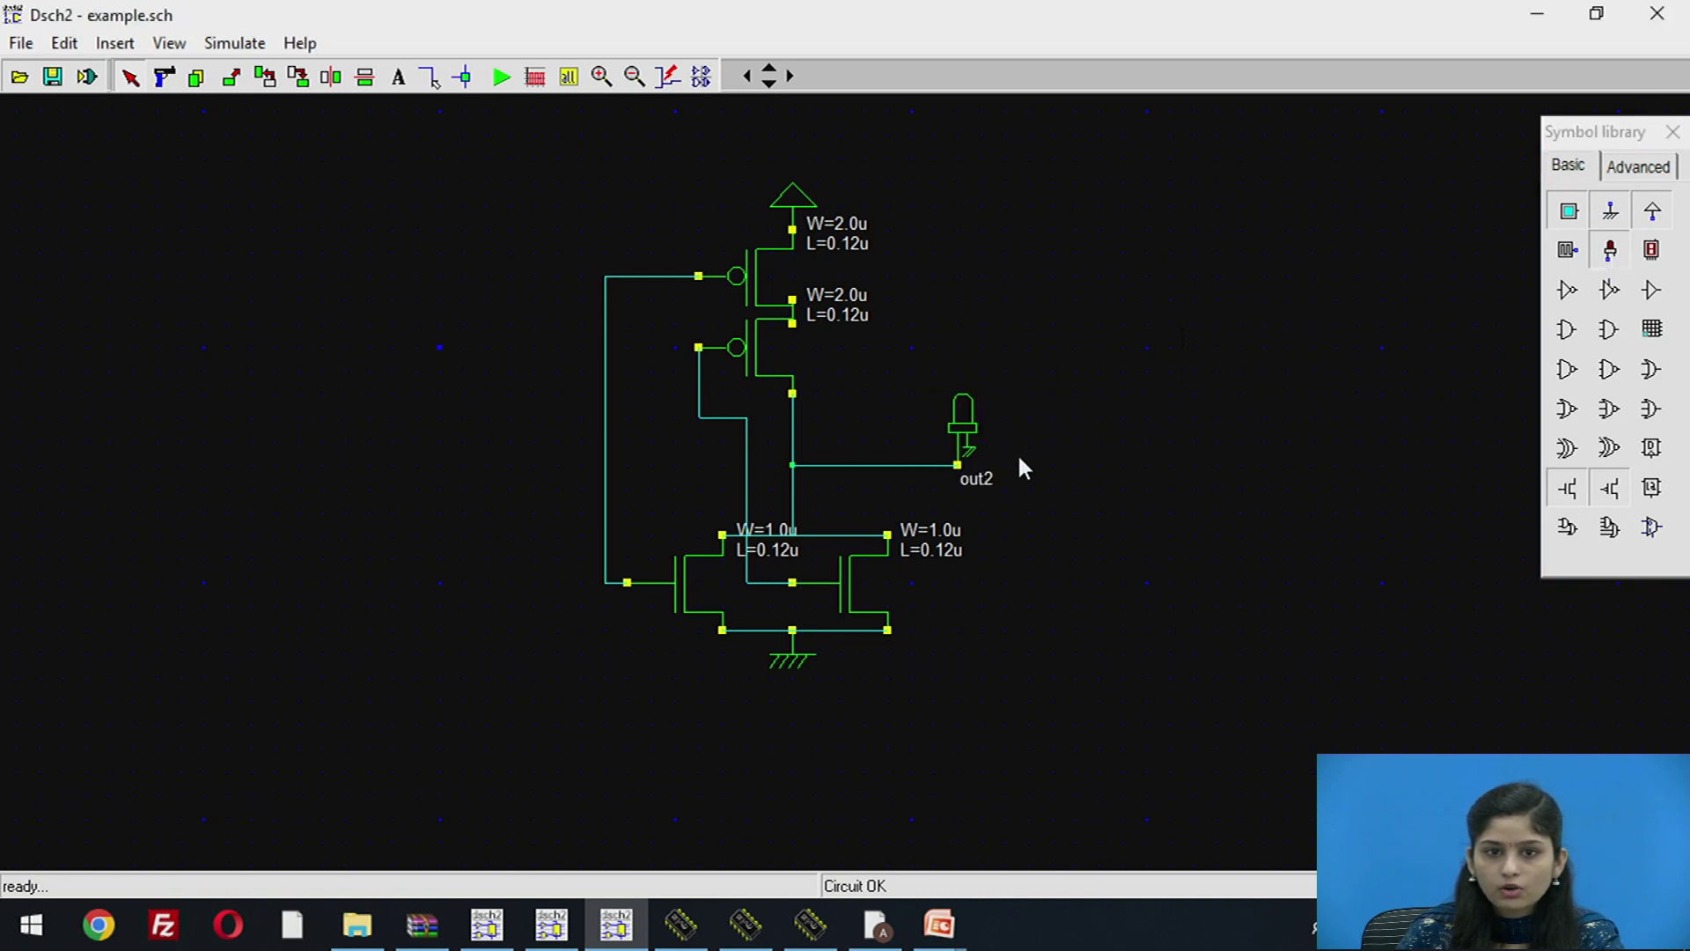
# Step: Place input buttons on the left input wire and the inner gate wire
pyautogui.moveTo(1567, 209); pyautogui.dragTo(642, 338)
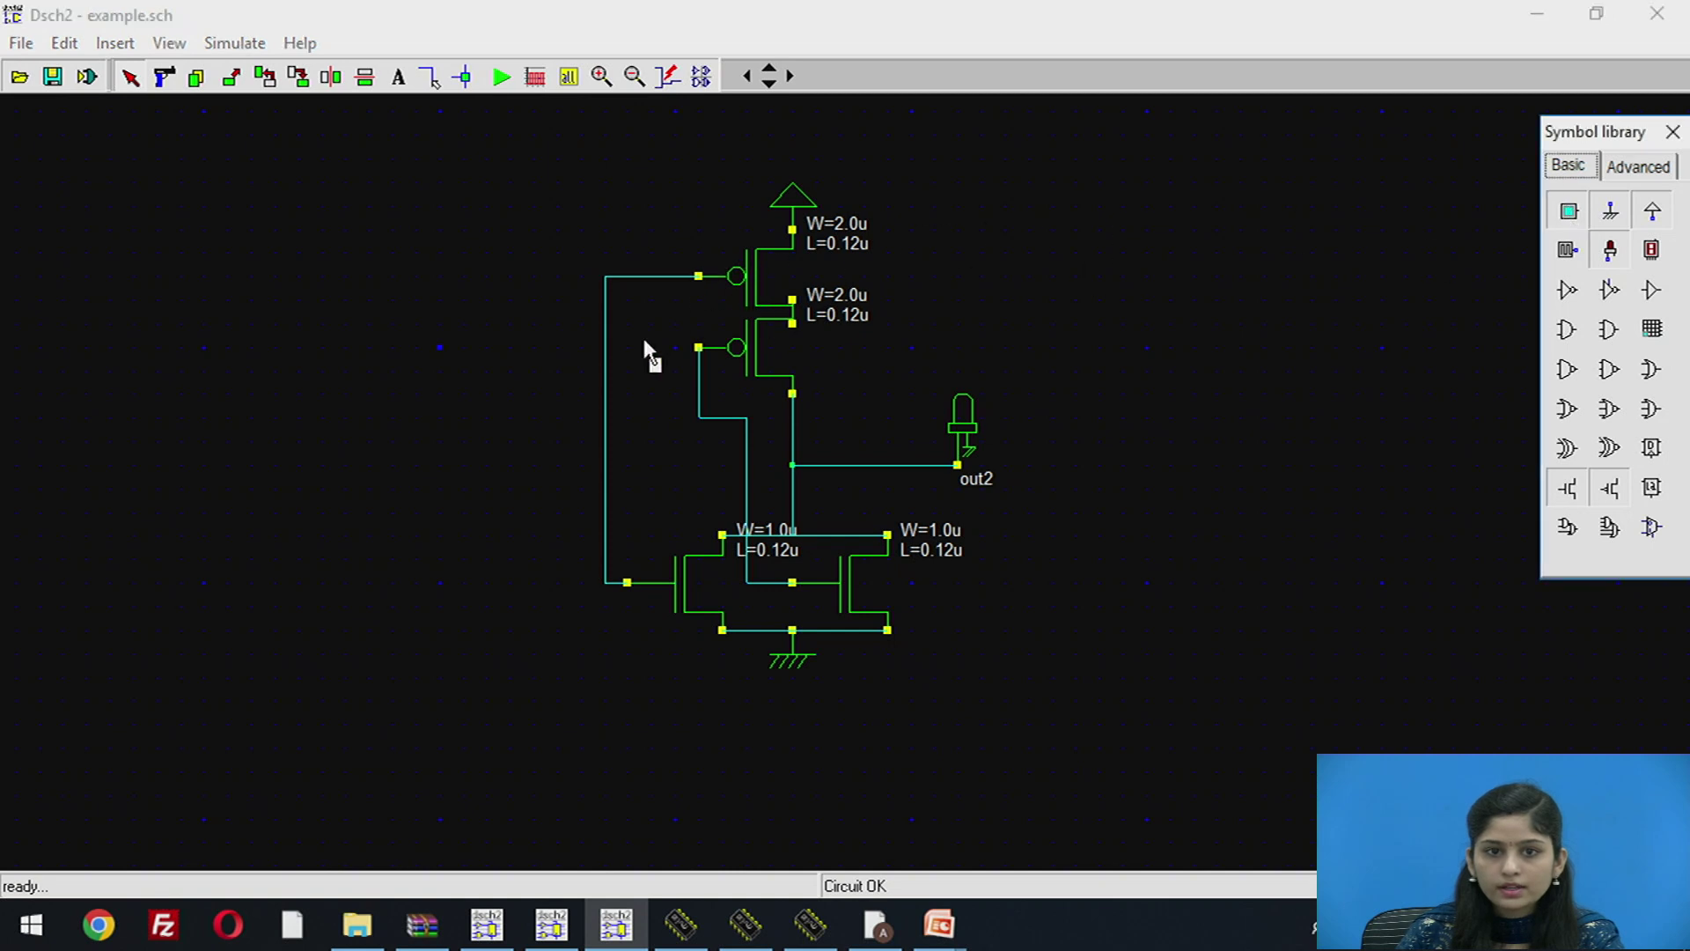
pyautogui.moveTo(601, 434); pyautogui.dragTo(605, 441)
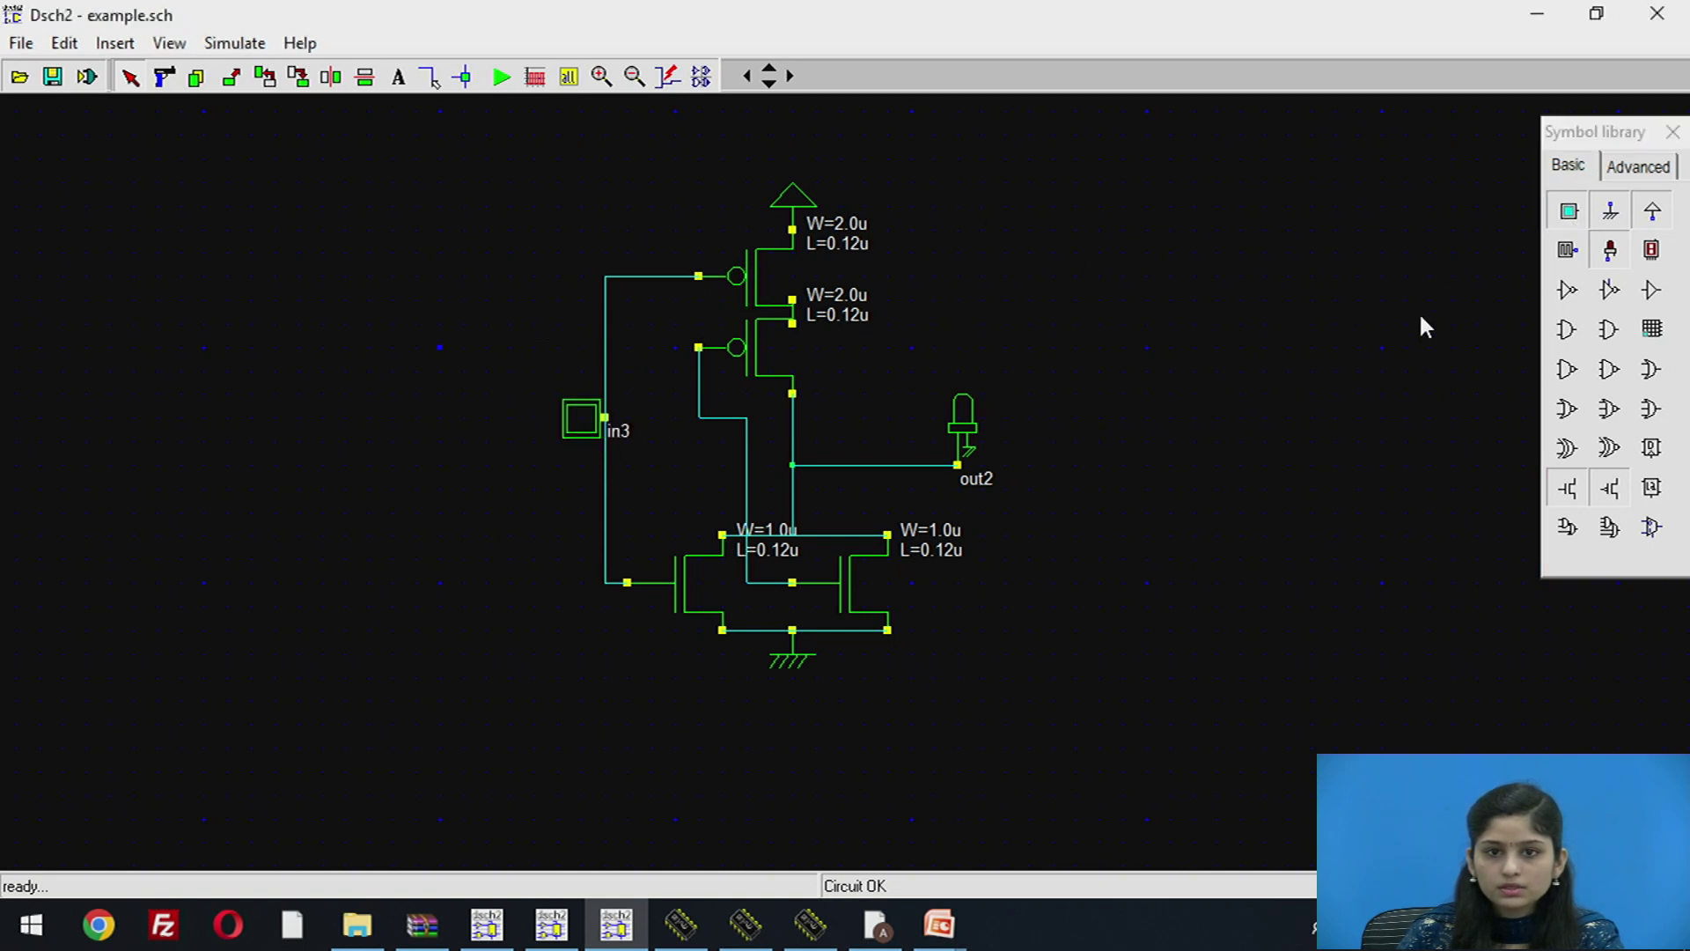
pyautogui.moveTo(1567, 209); pyautogui.dragTo(1362, 322)
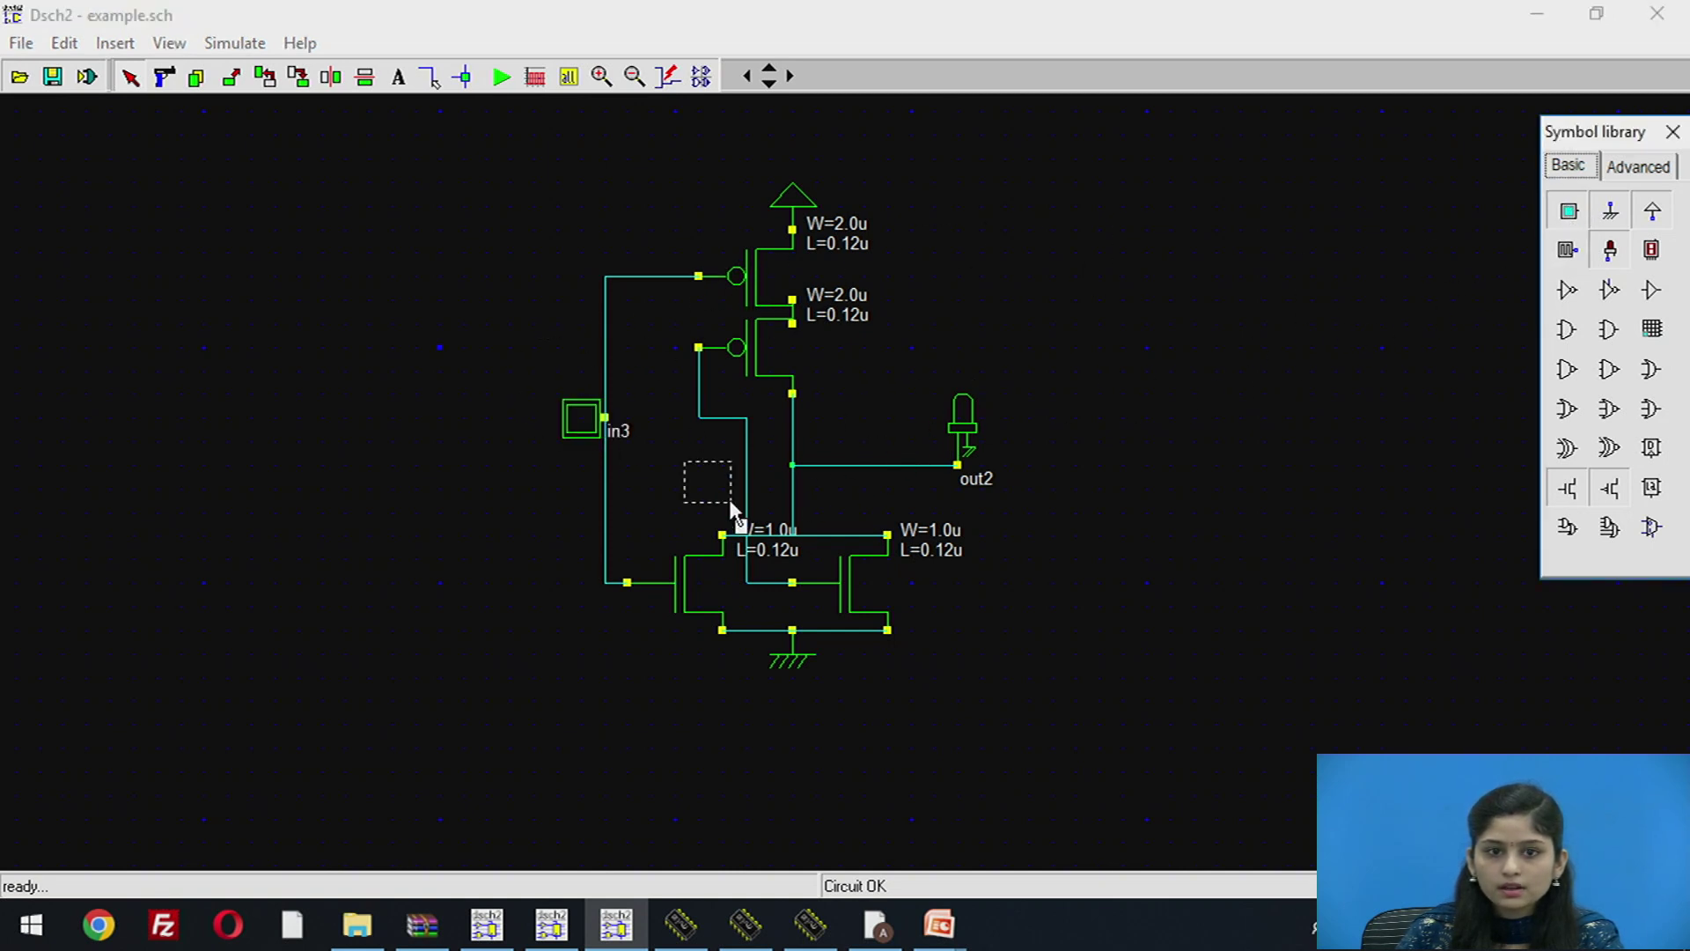
pyautogui.moveTo(750, 498); pyautogui.dragTo(740, 503)
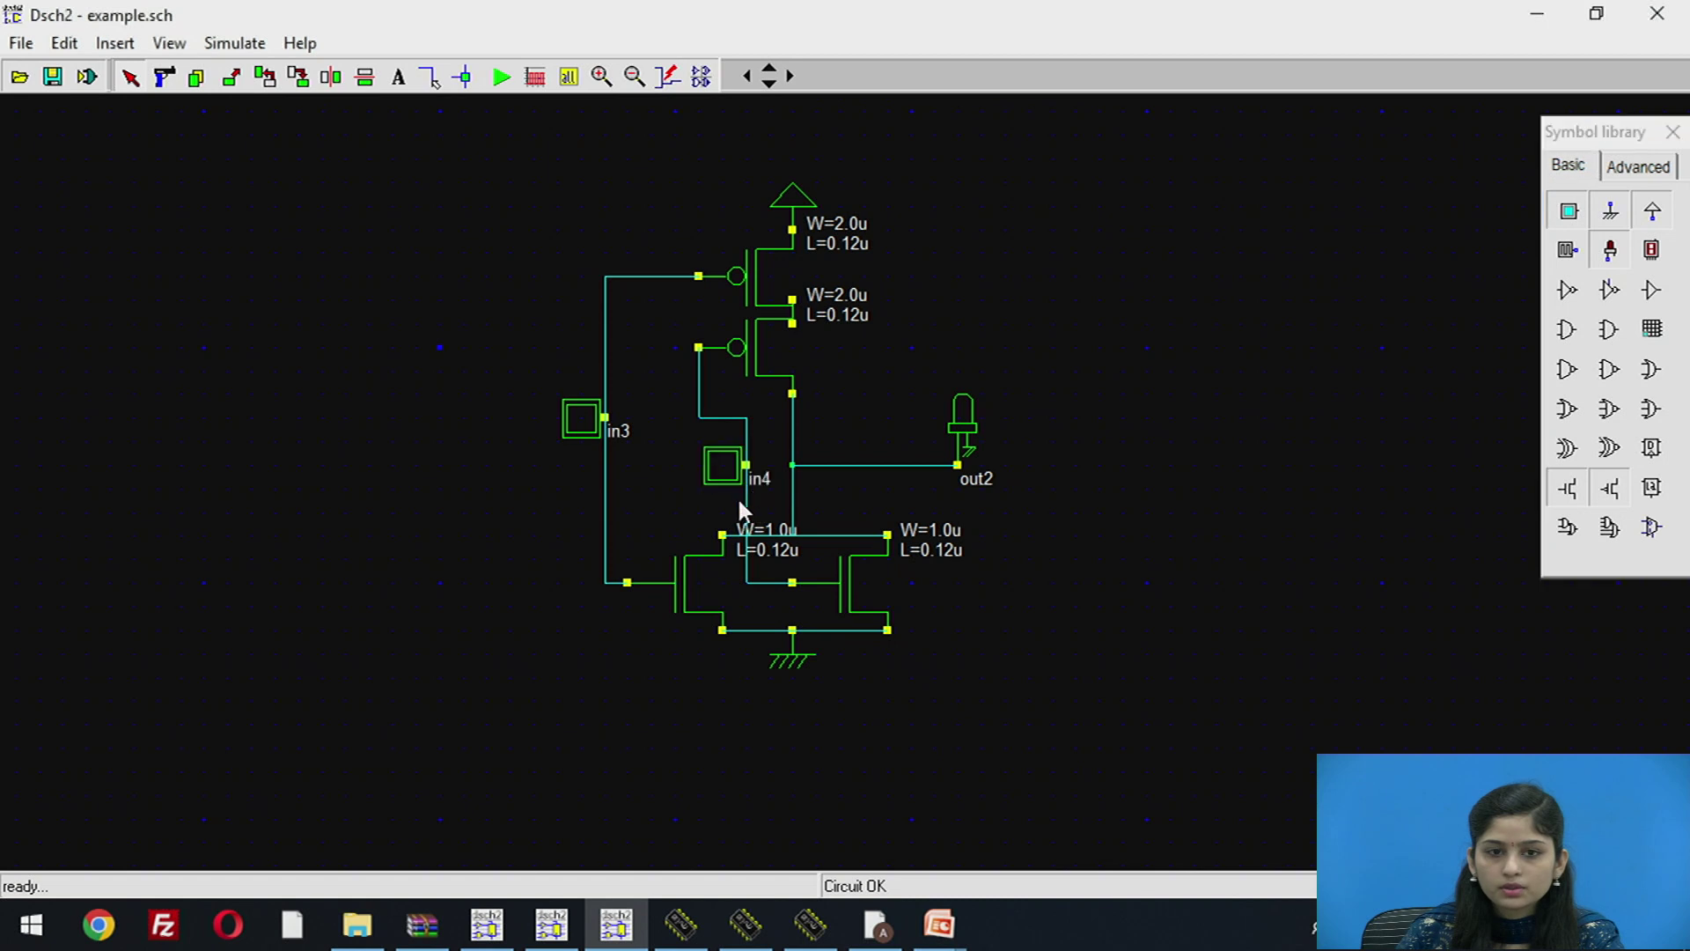
# Step: Rename the in3 input button's pin to input1
pyautogui.doubleClick(579, 416)
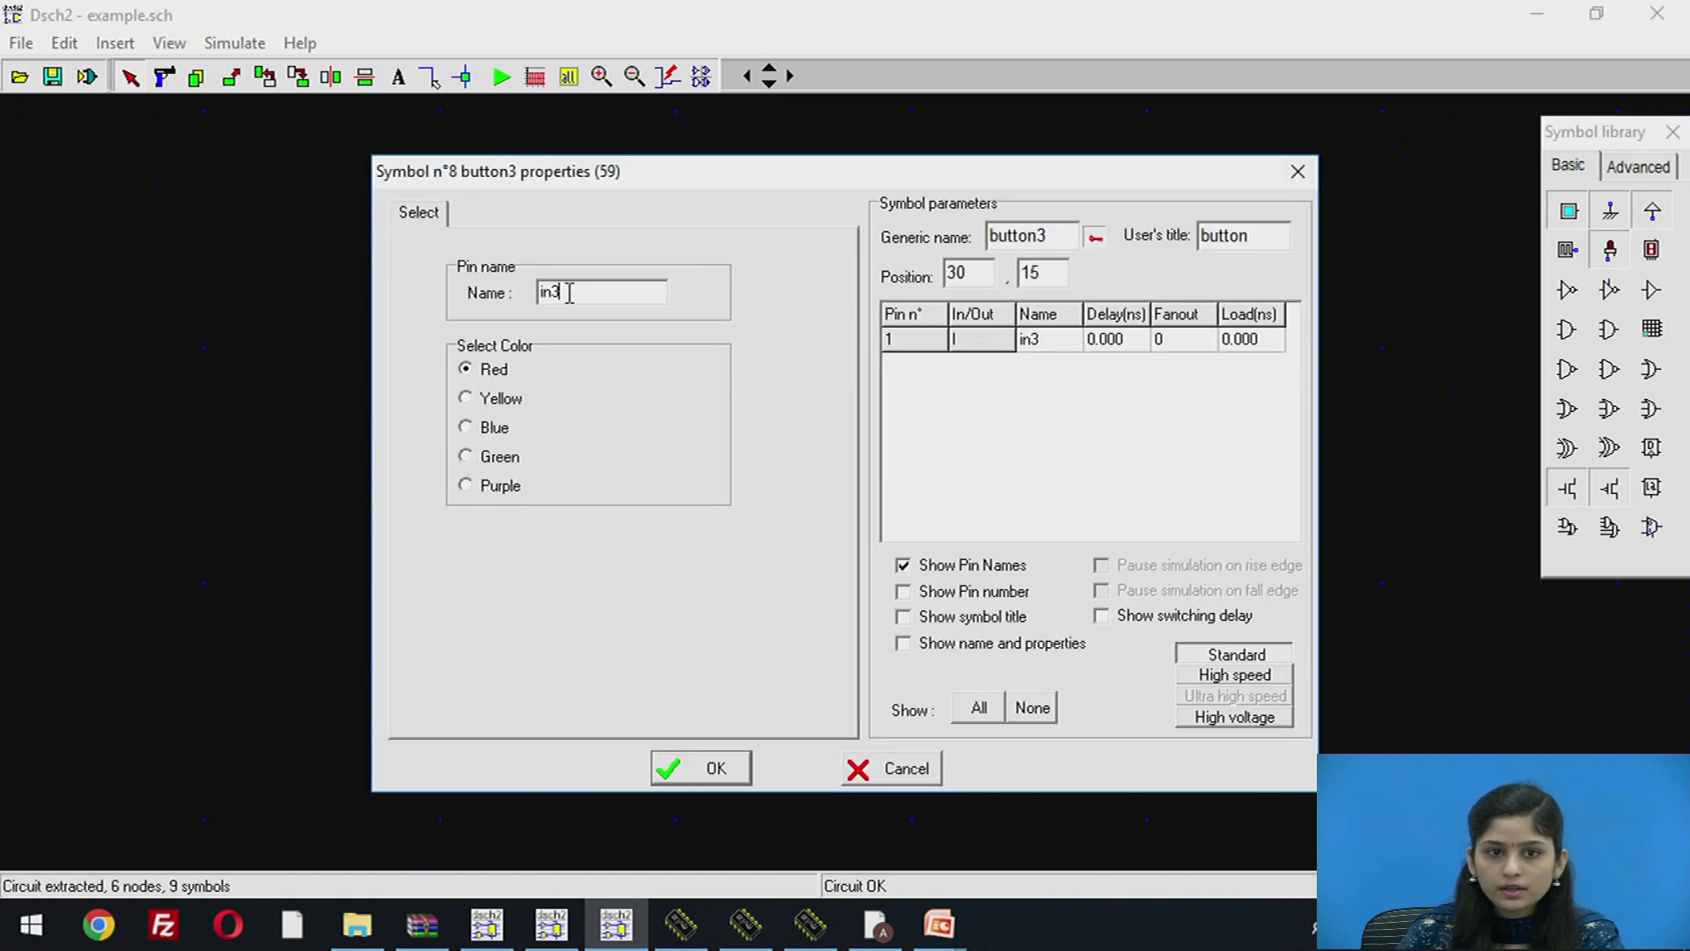
pyautogui.press('BackSpace')
pyautogui.write('pu')
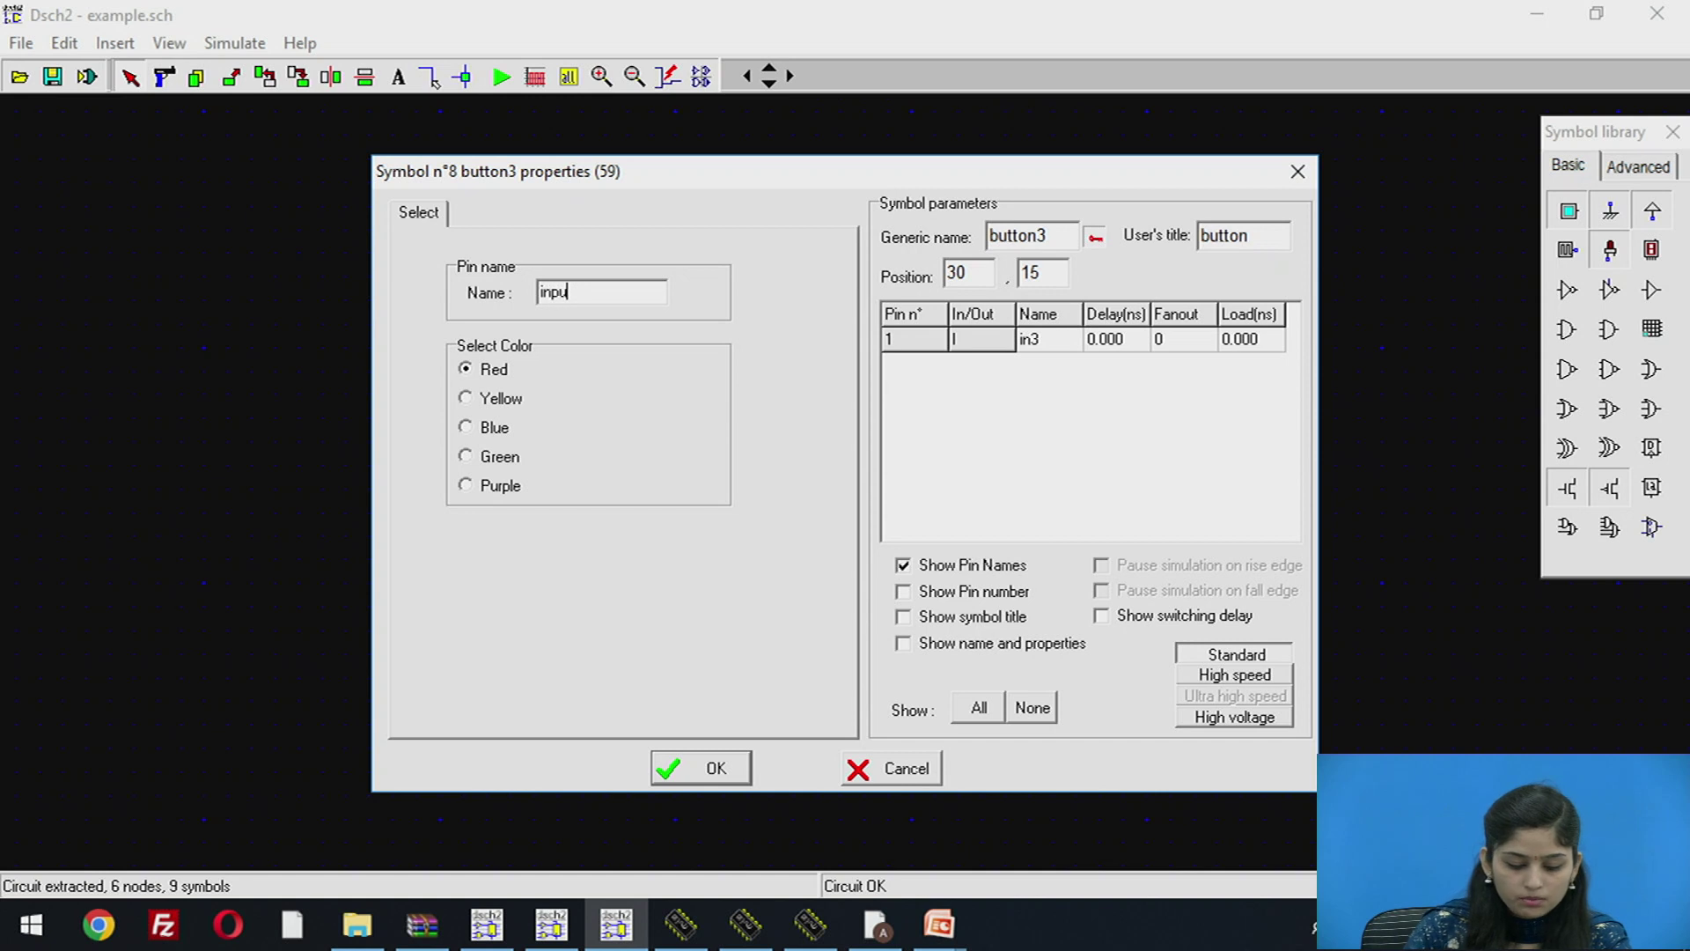
pyautogui.write('t1')
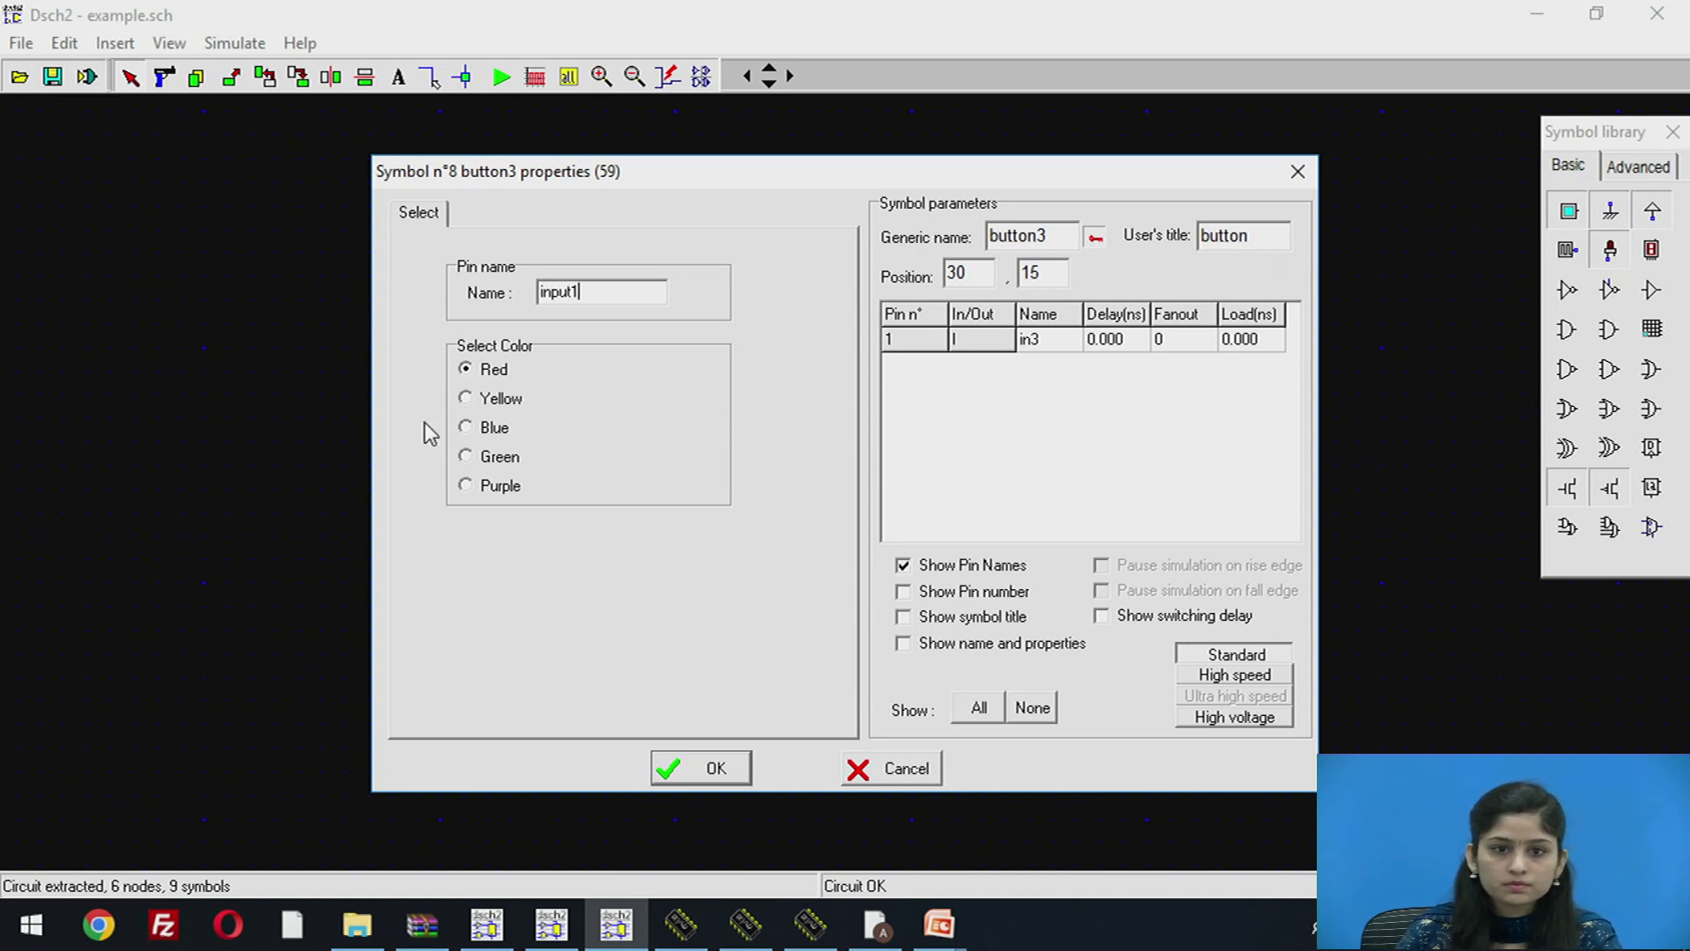
pyautogui.click(727, 775)
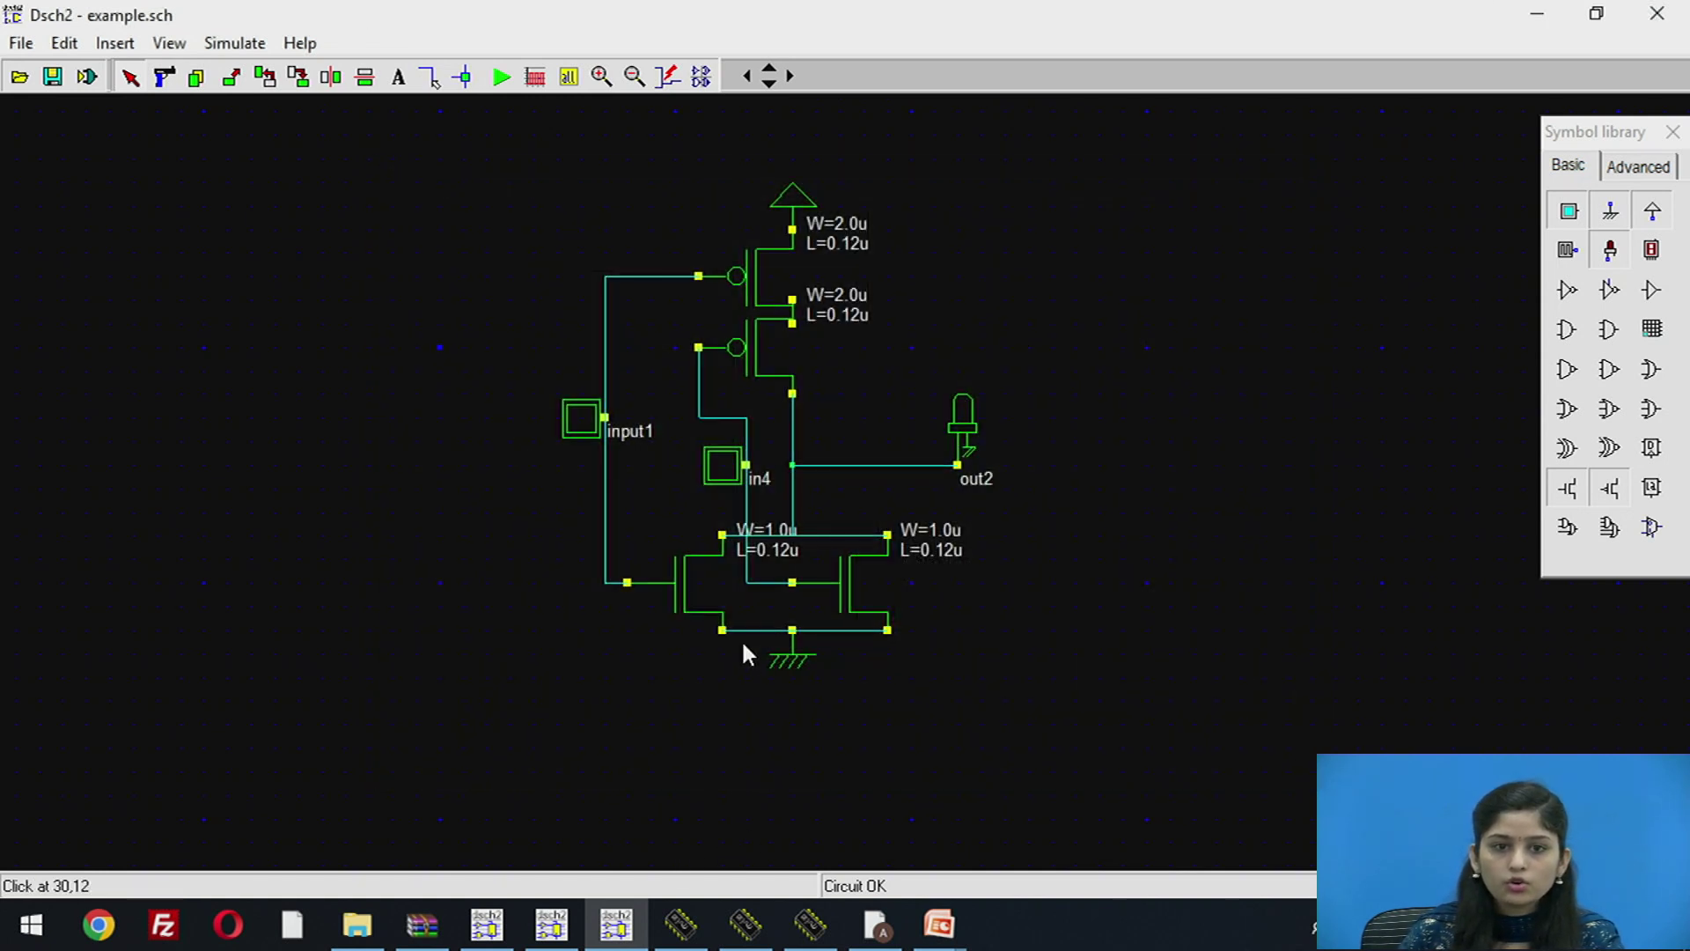
# Step: Rename the in4 button's pin to input2, then switch to the other example schematic
pyautogui.doubleClick(740, 476)
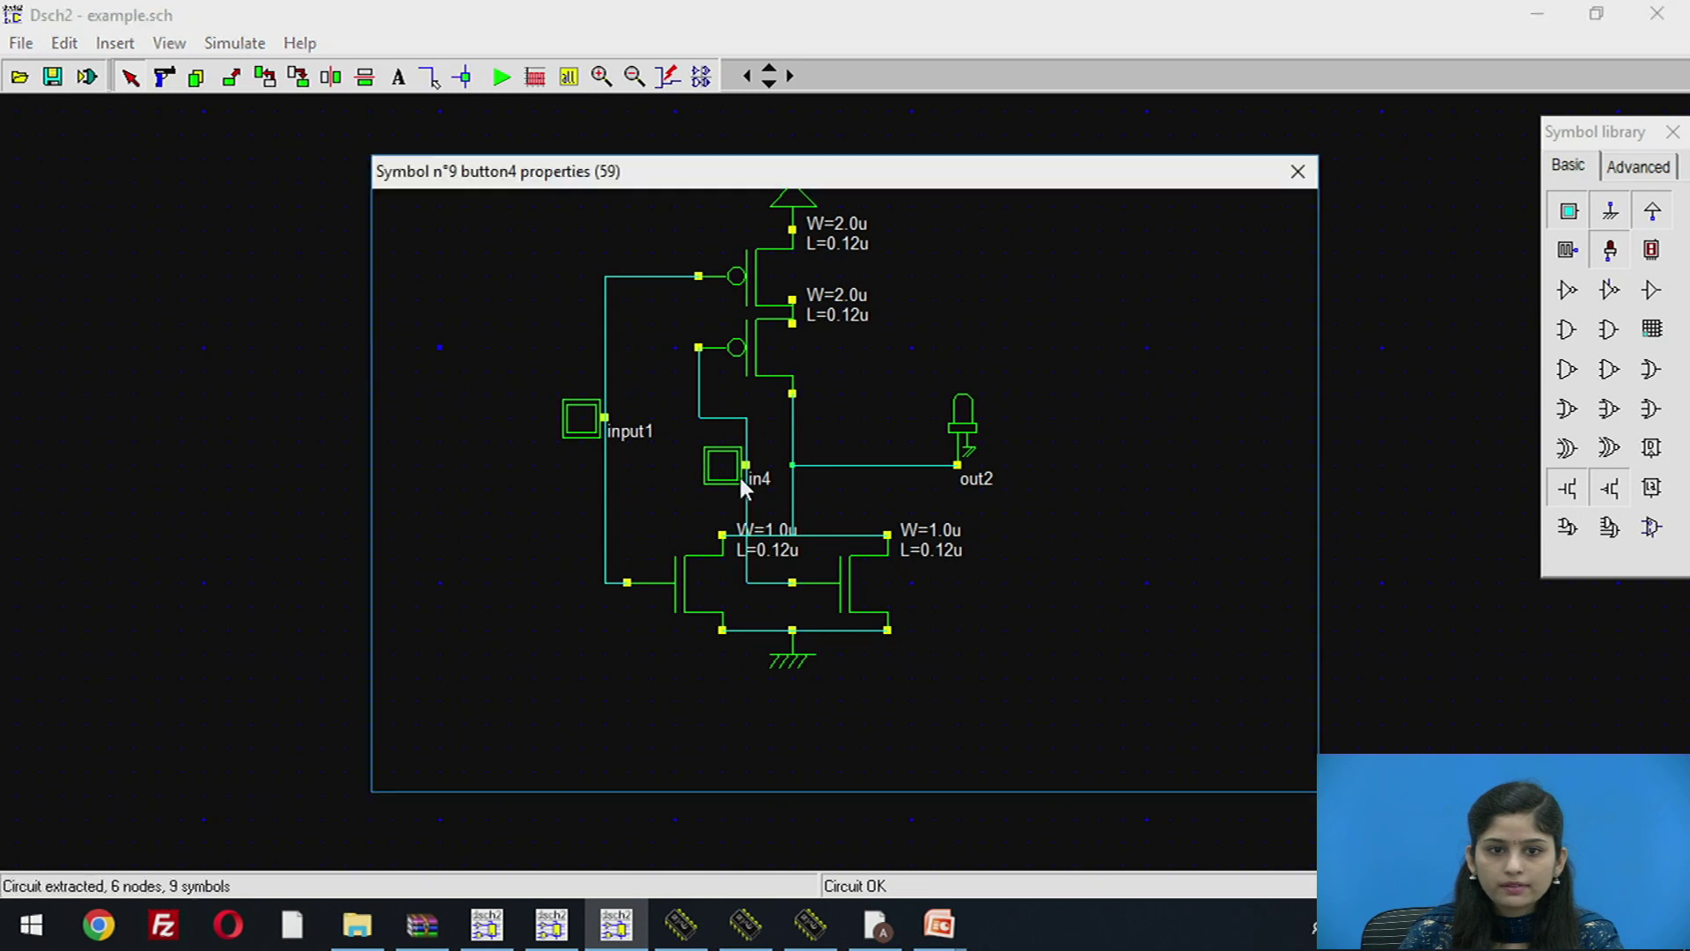
pyautogui.click(594, 293)
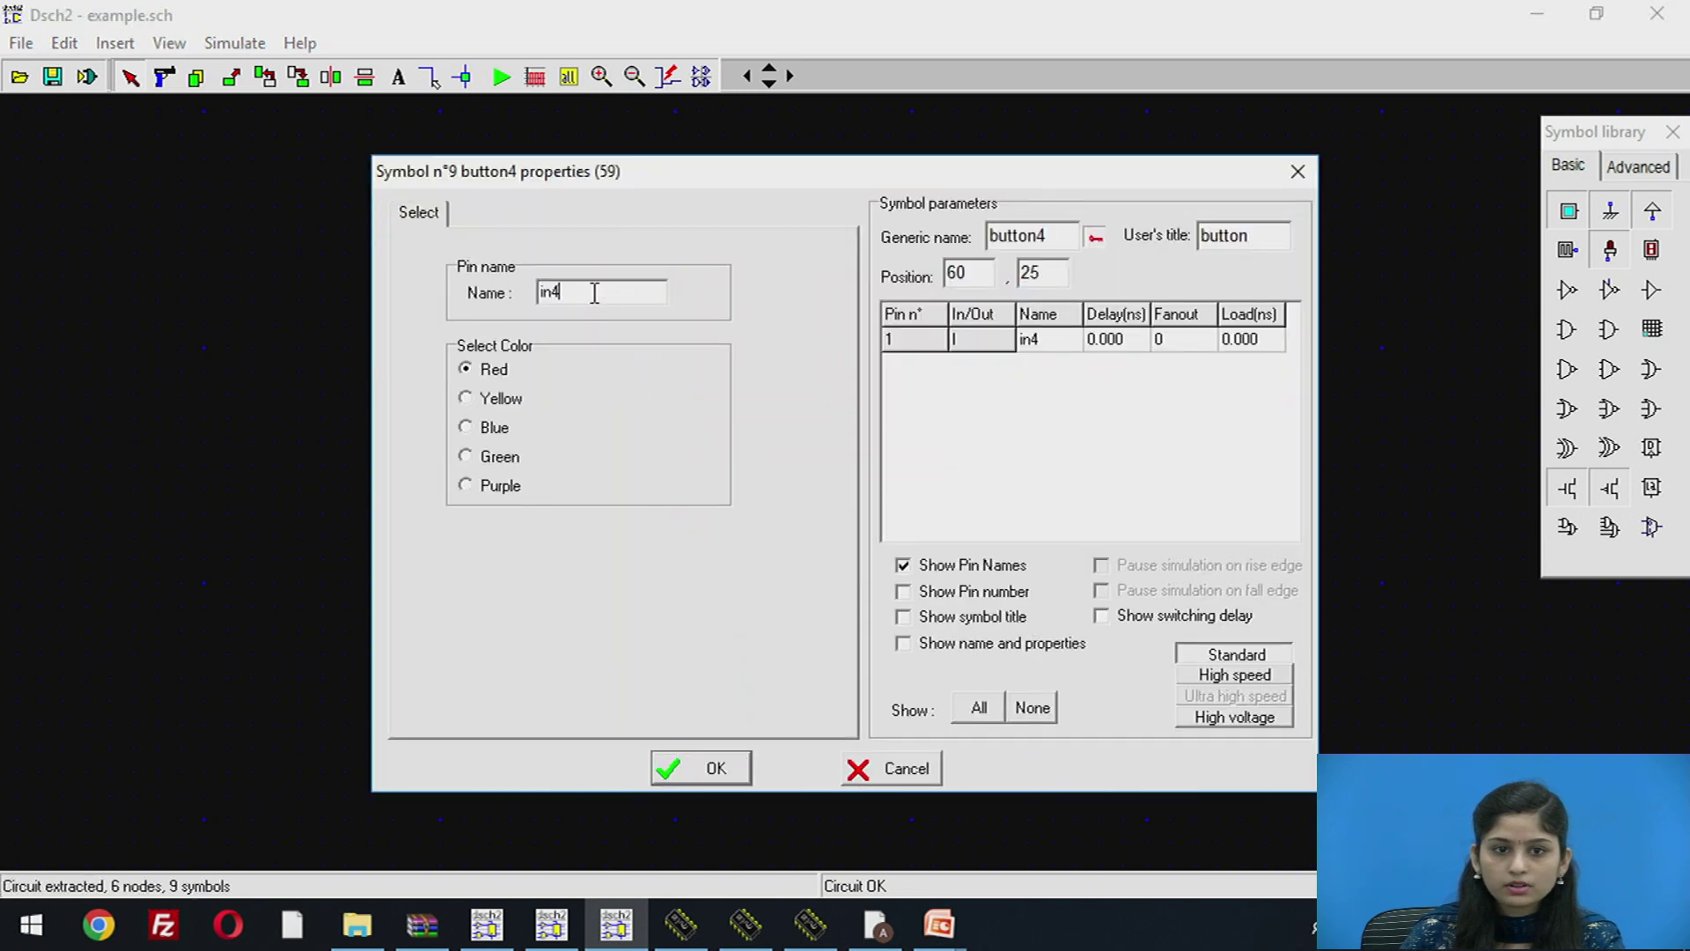
pyautogui.press('BackSpace')
pyautogui.write('put2')
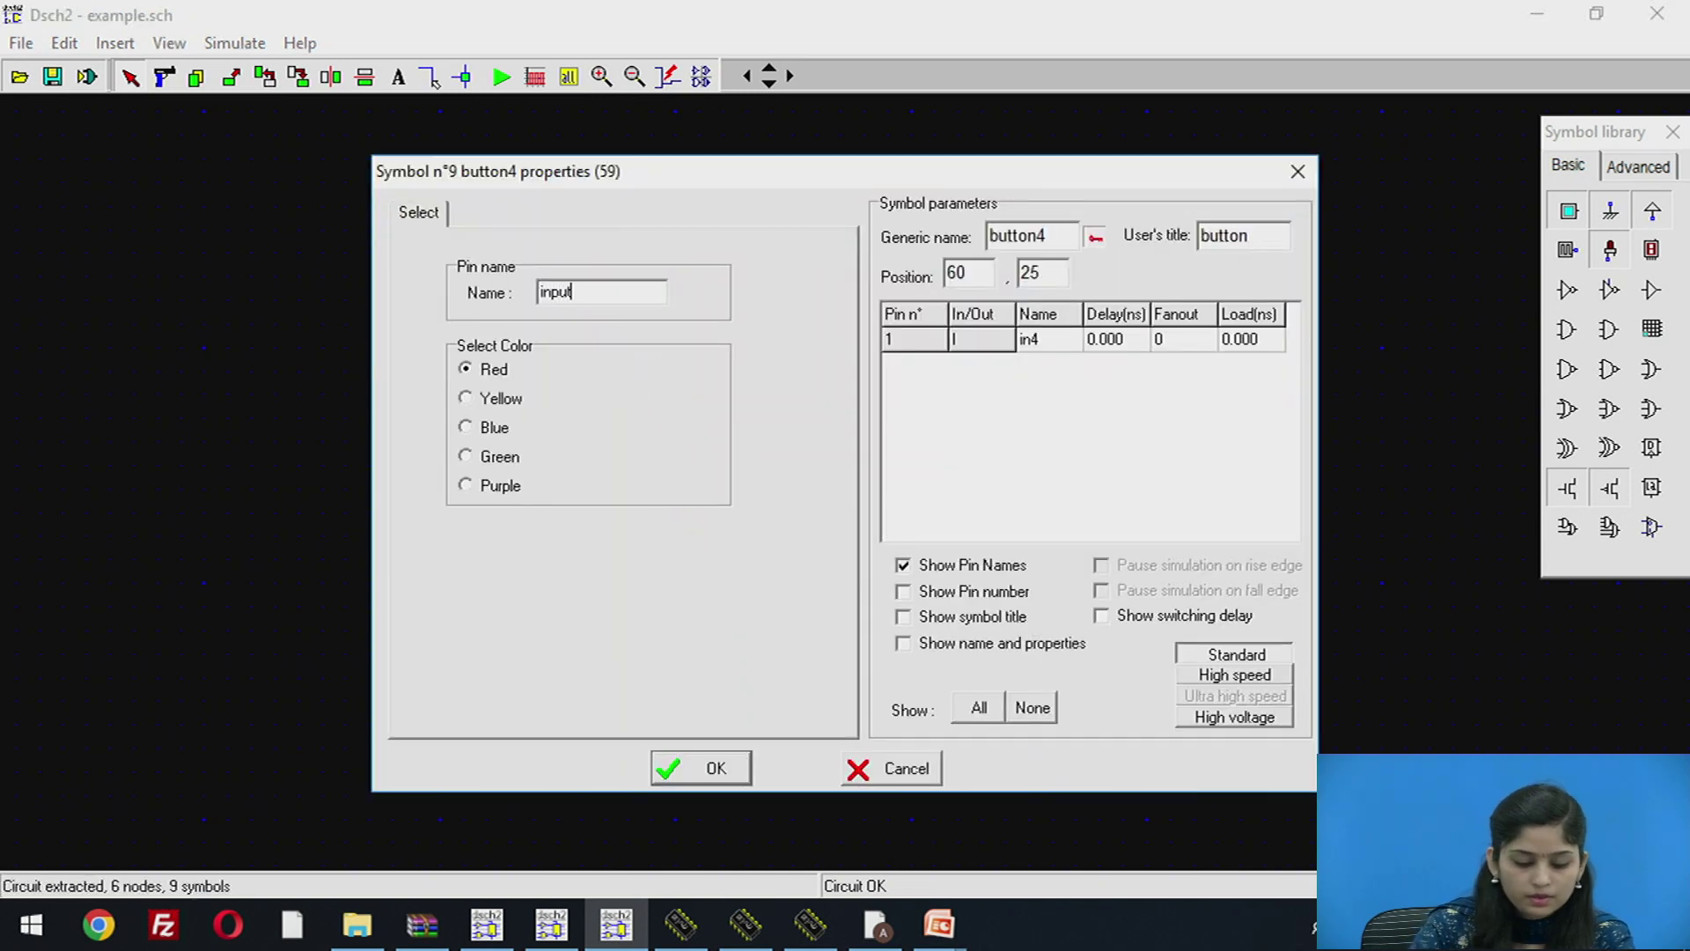
pyautogui.click(695, 764)
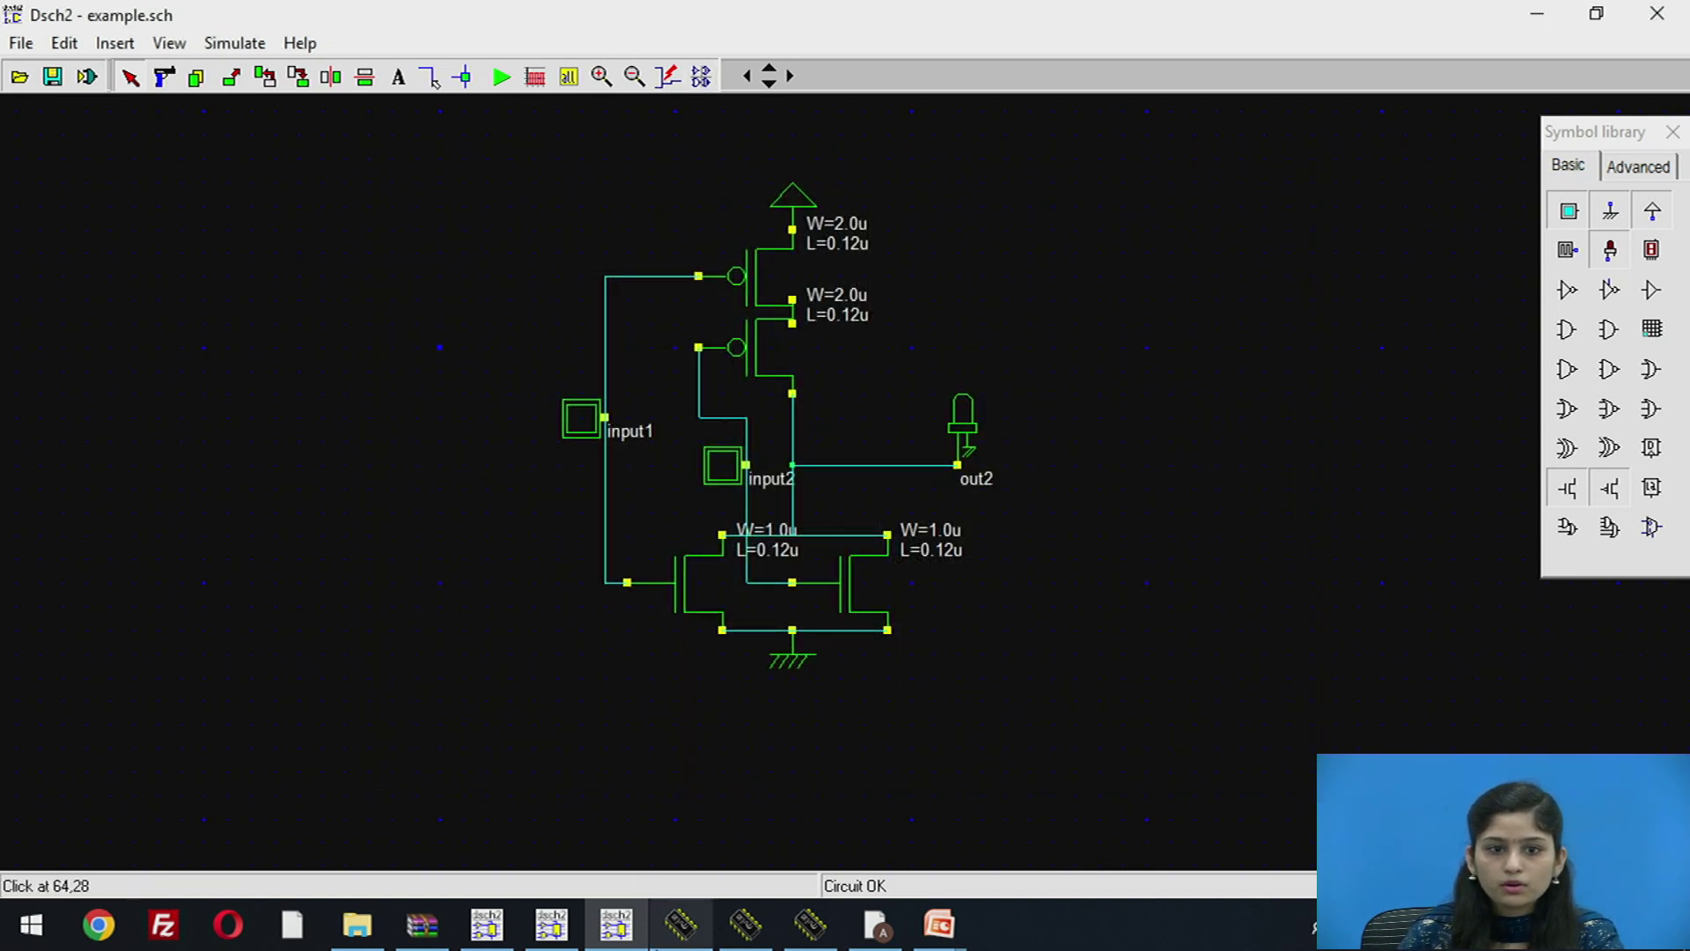
pyautogui.click(551, 924)
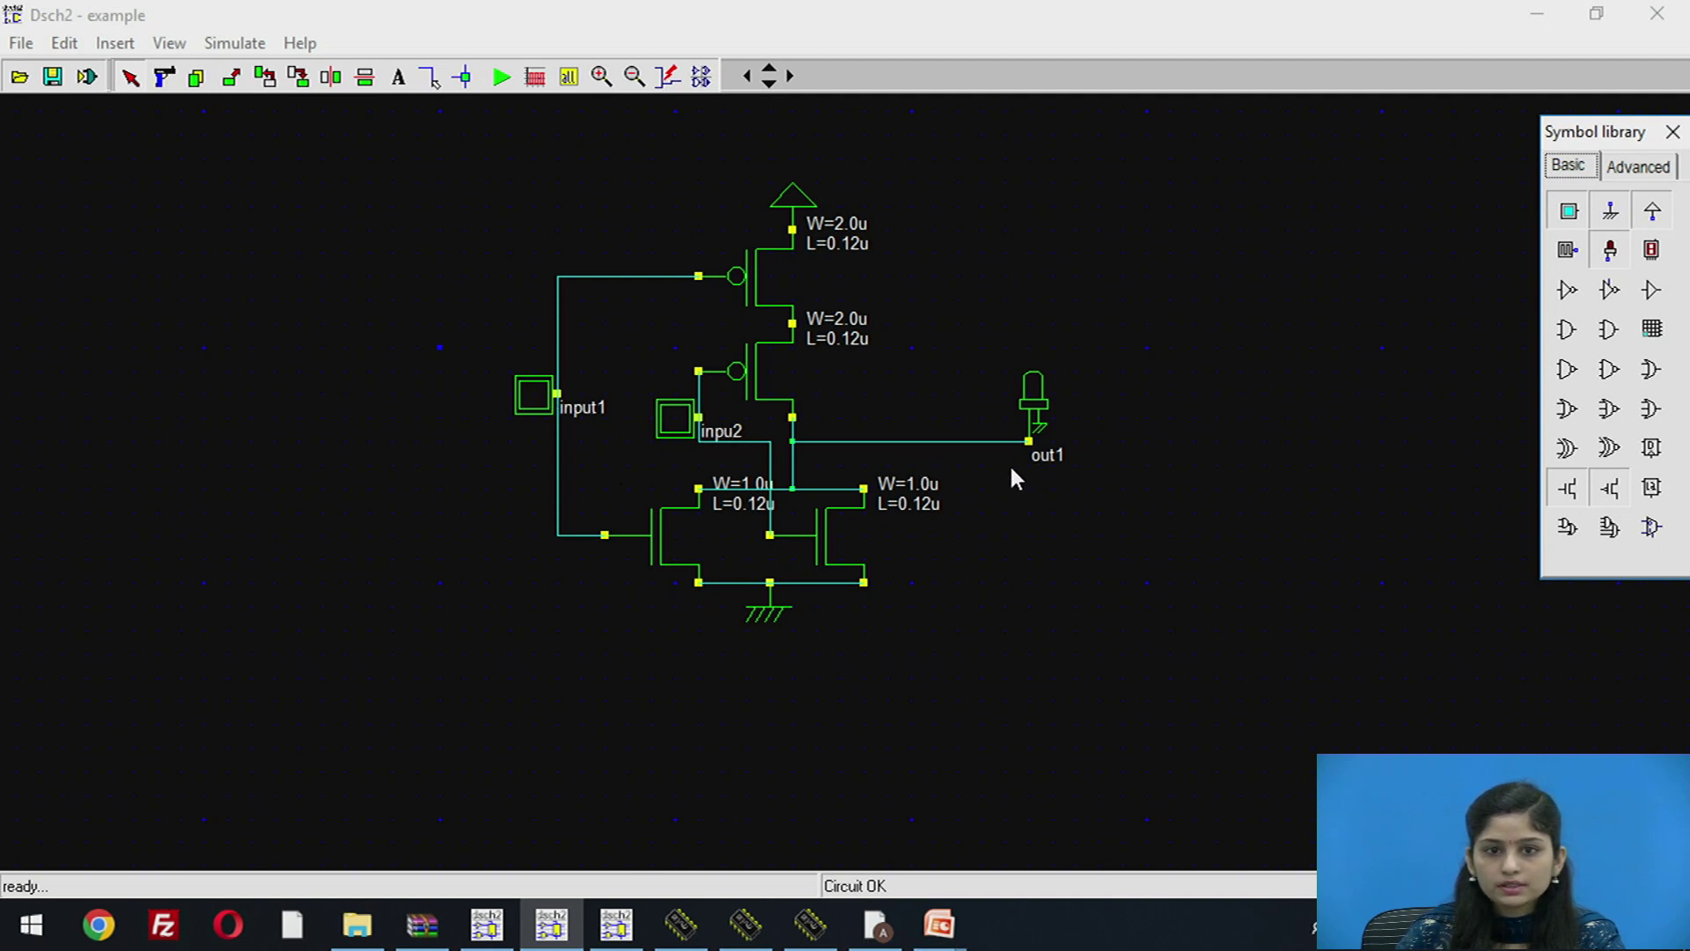
# Step: Simulate, toggling input1 and input2 between 0 and 1 to watch the LED, then stop
pyautogui.click(503, 77)
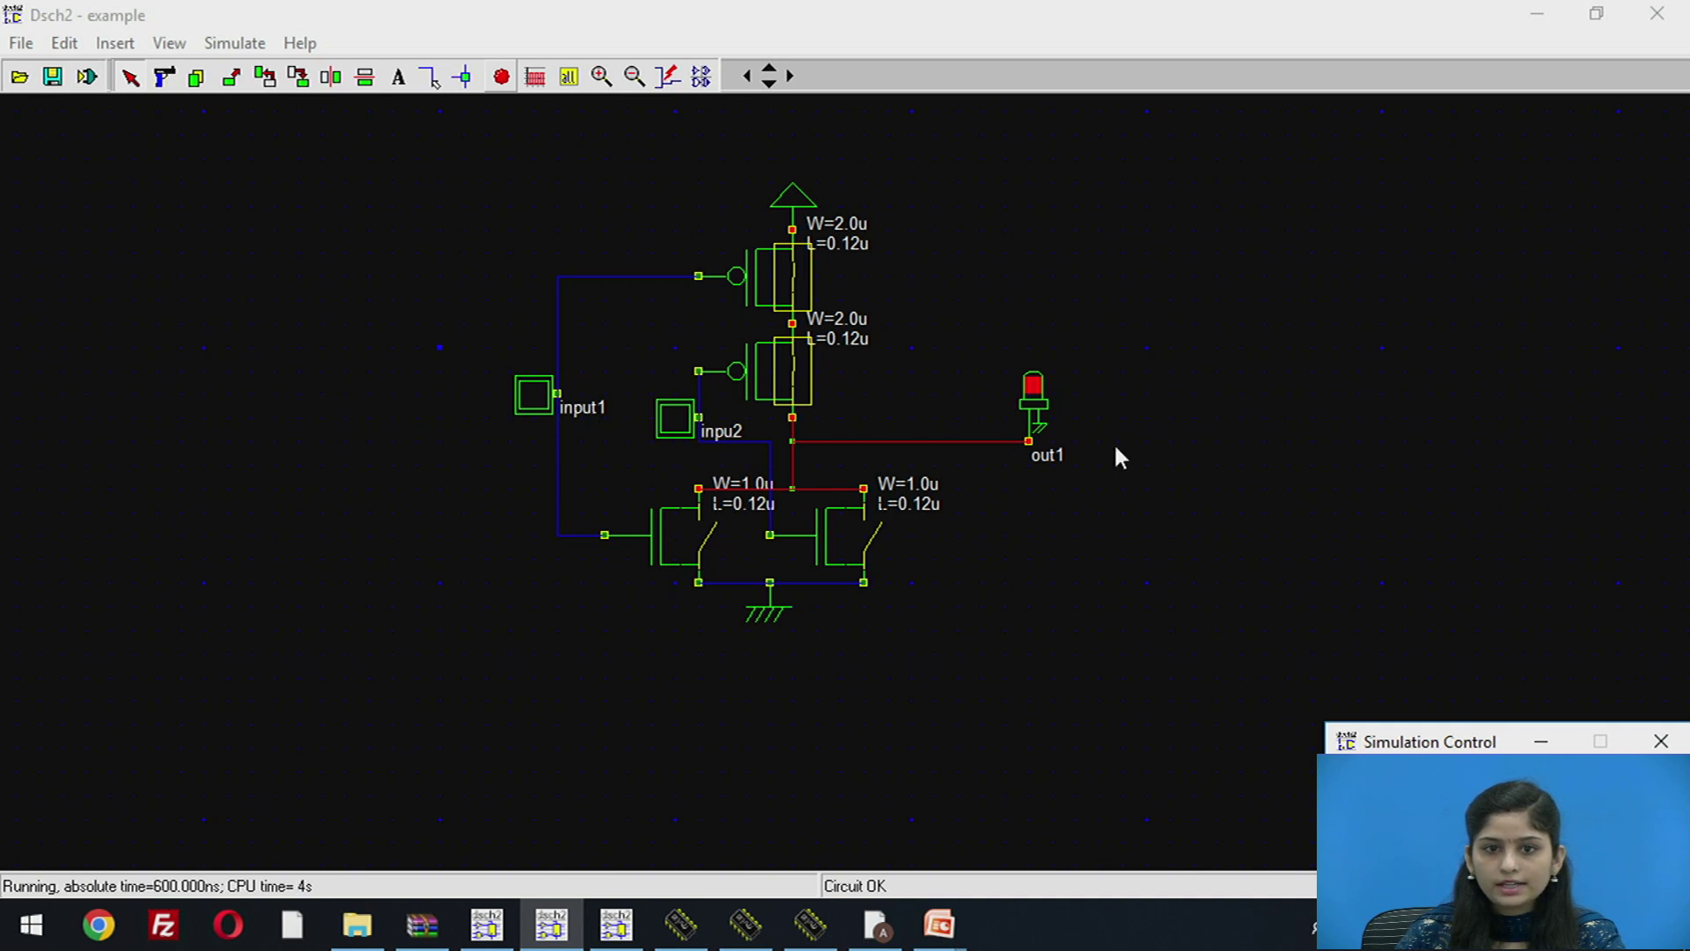
pyautogui.click(521, 393)
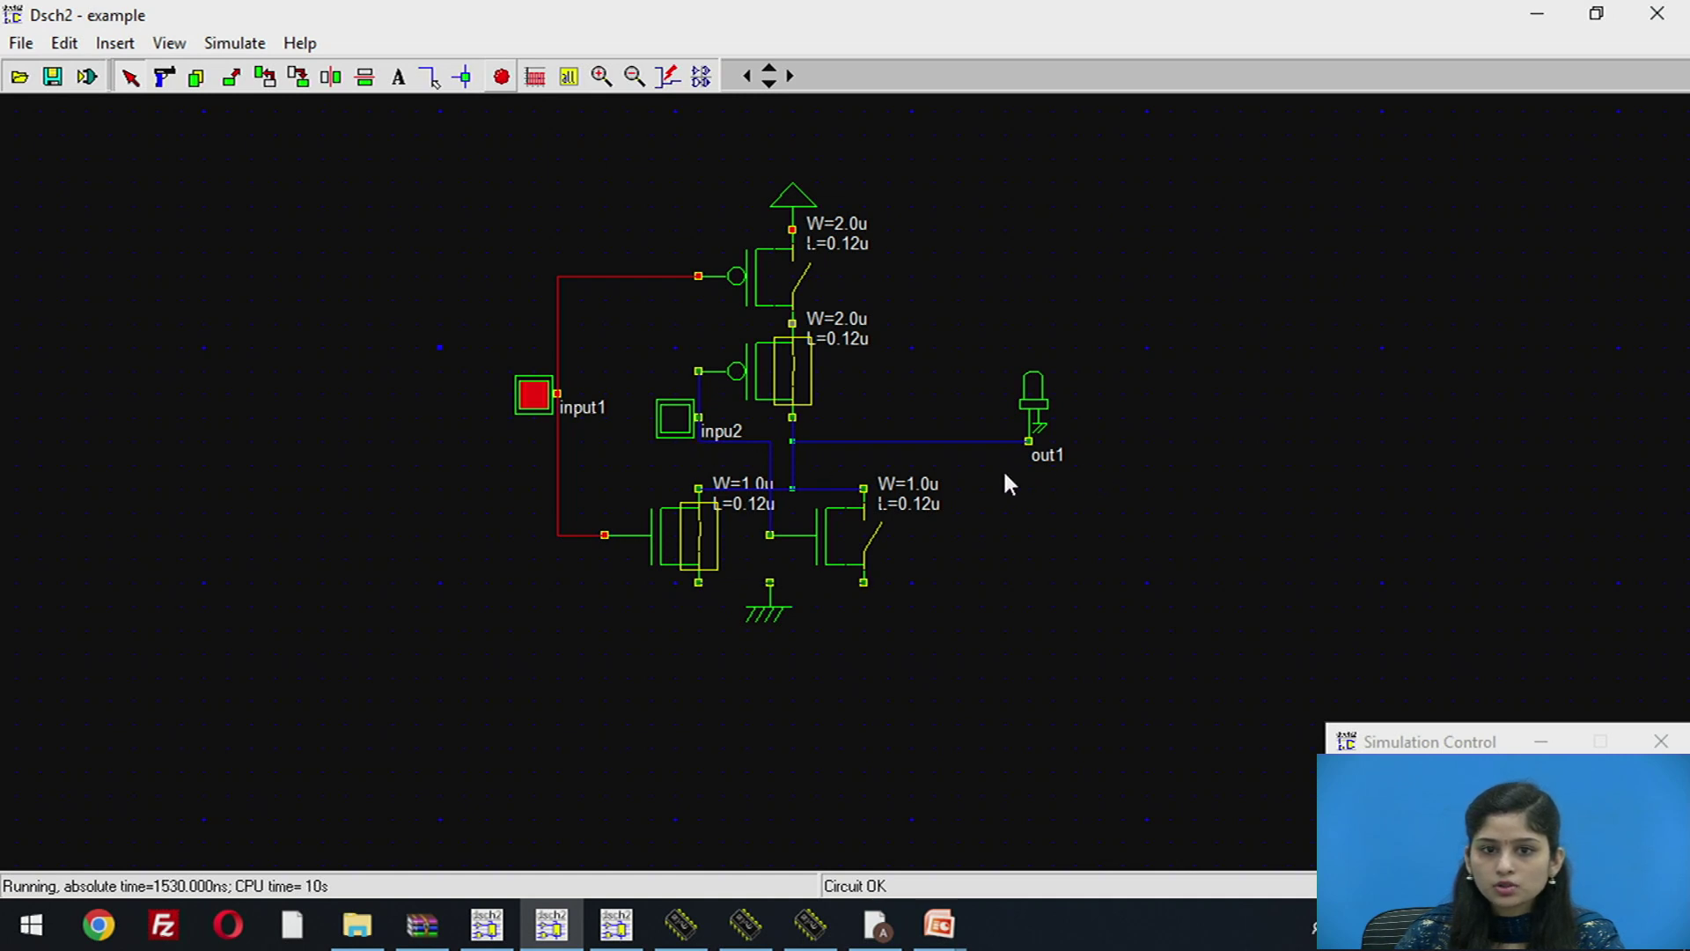
pyautogui.click(547, 398)
pyautogui.click(686, 421)
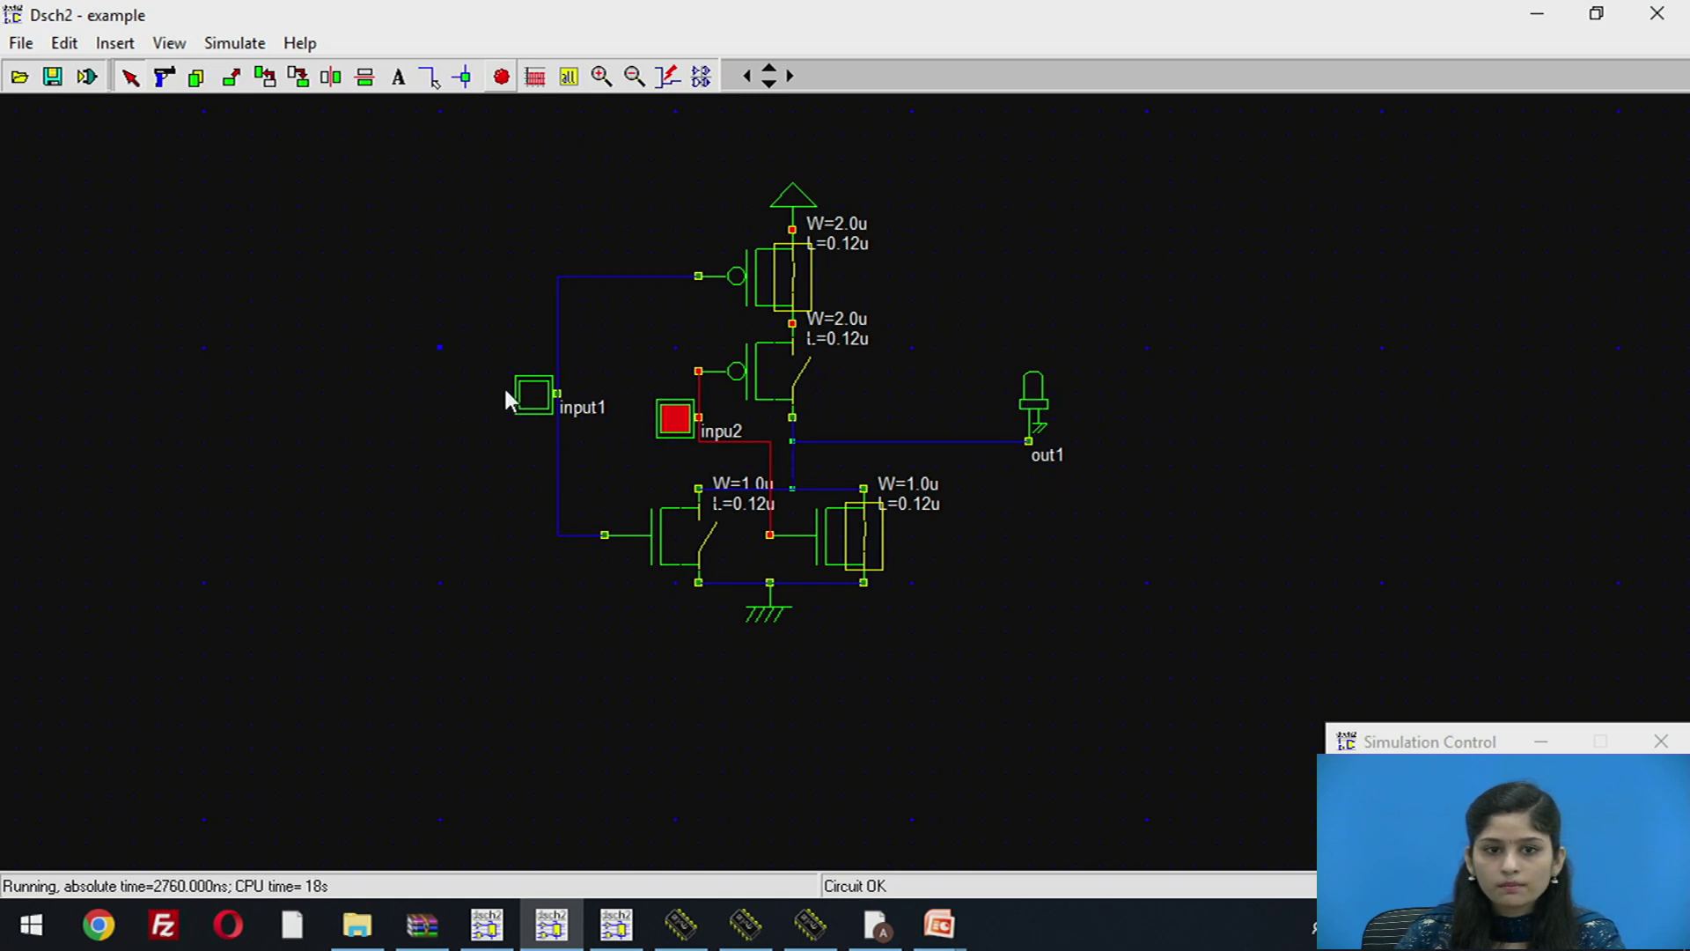
pyautogui.click(542, 394)
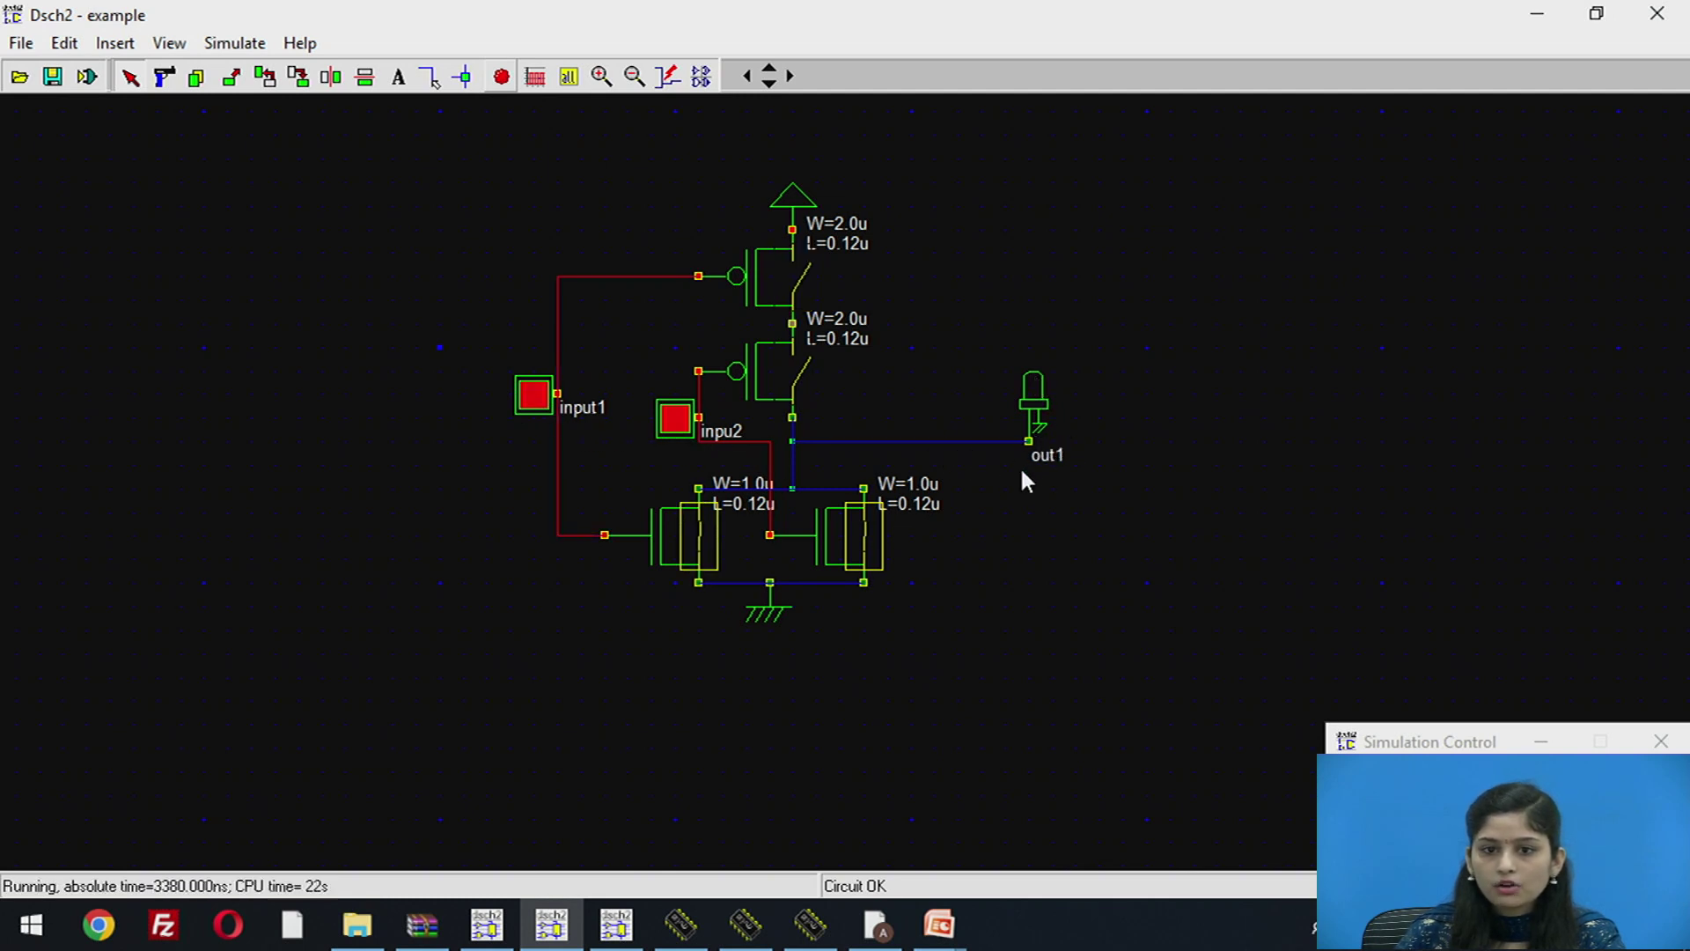
pyautogui.click(676, 419)
pyautogui.click(535, 397)
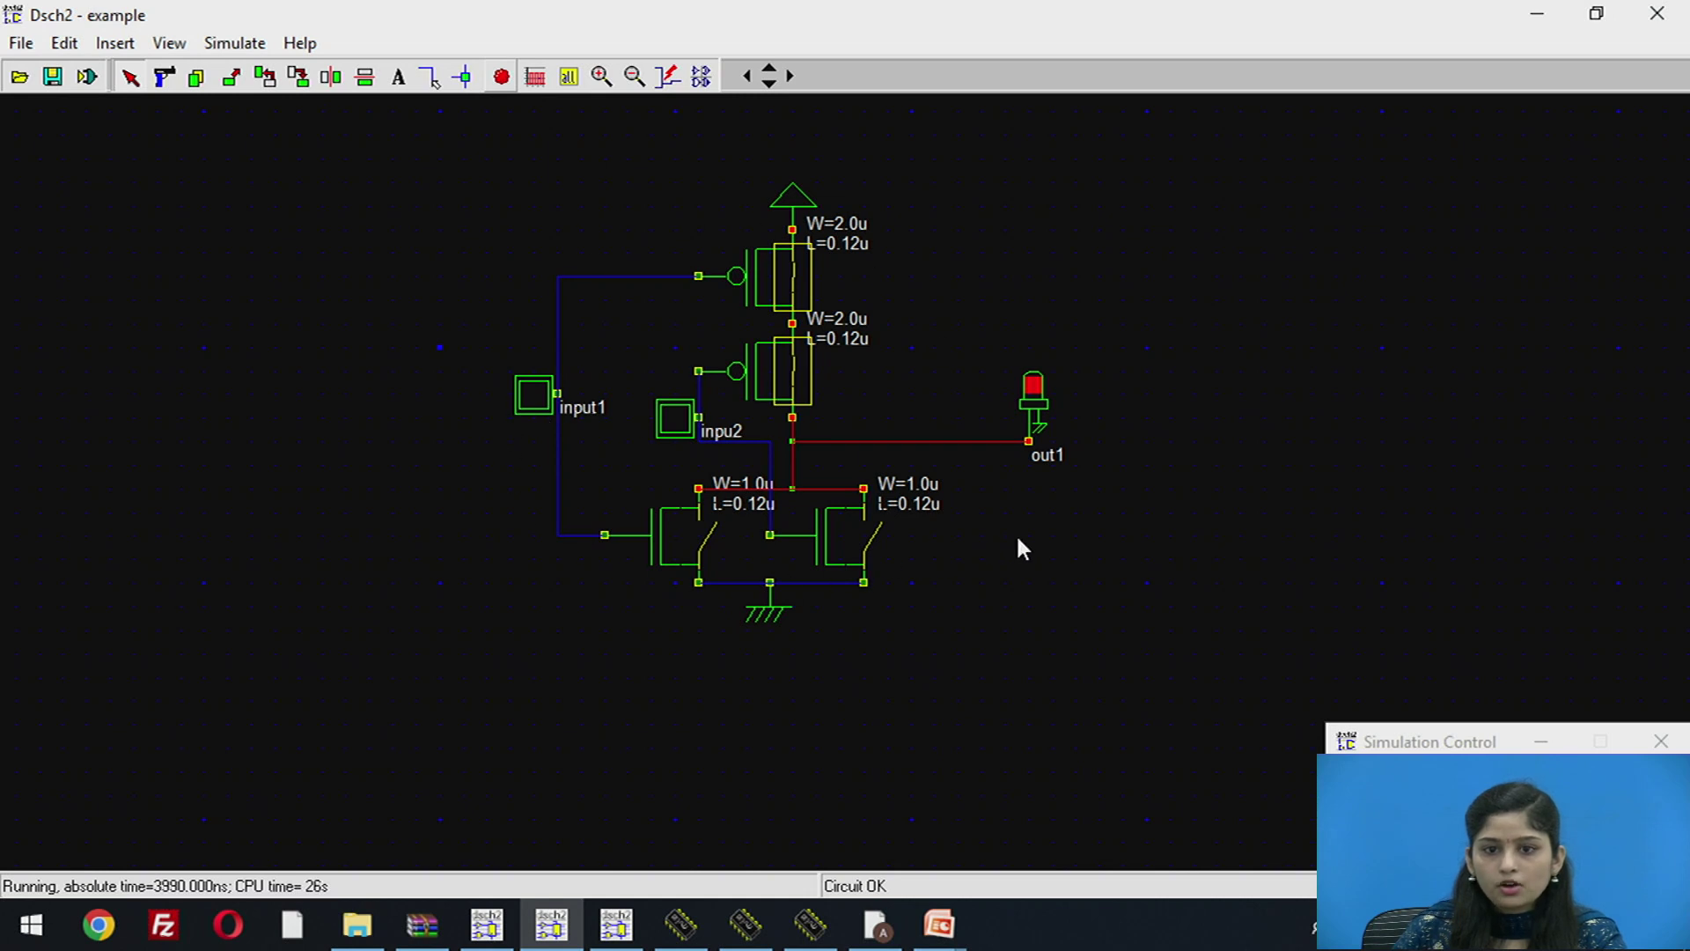
pyautogui.click(500, 77)
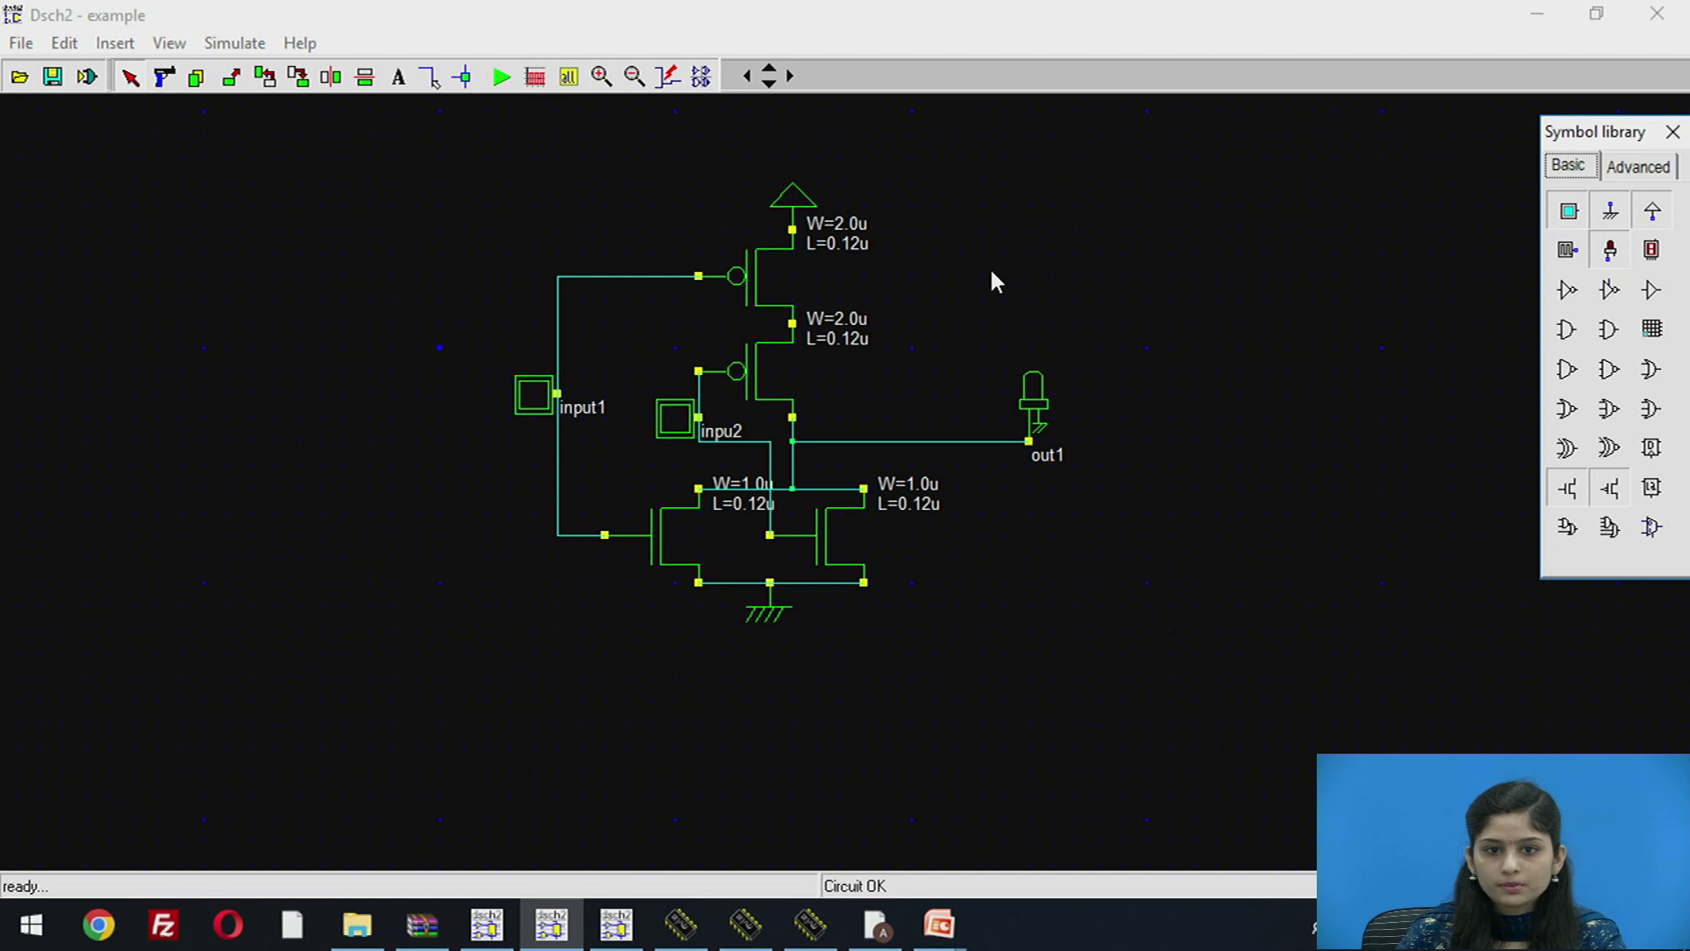
# Step: Review the timing diagrams, then advance the 'Universal gate using cmos' presentation one slide
pyautogui.click(534, 77)
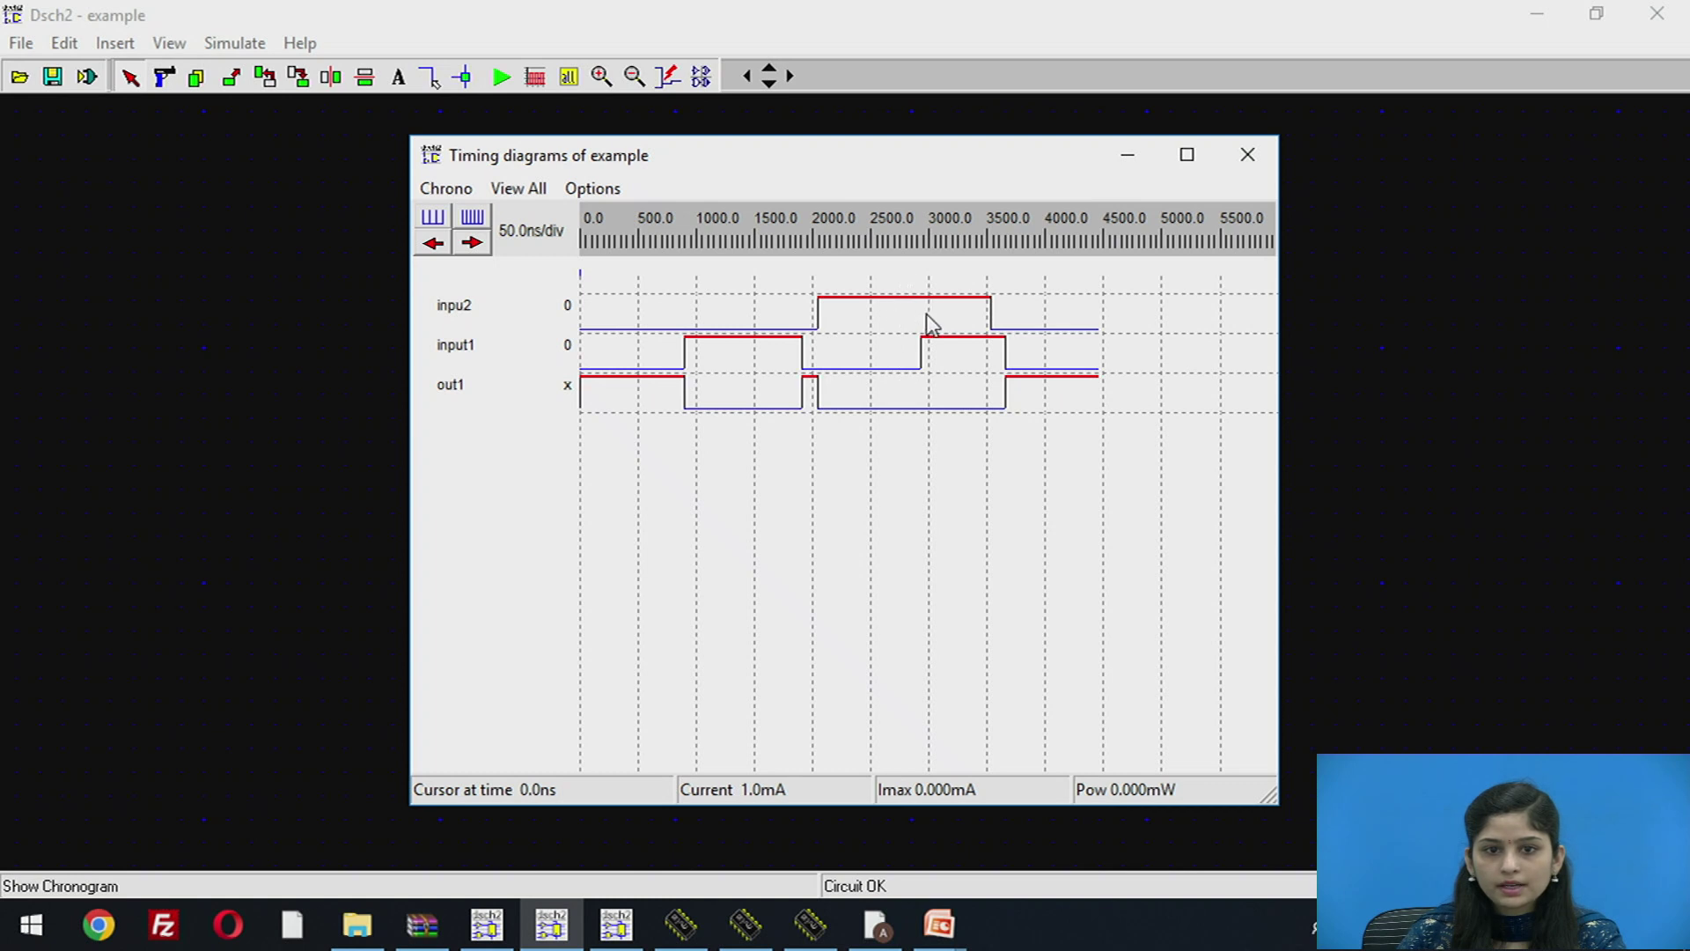
pyautogui.click(1229, 160)
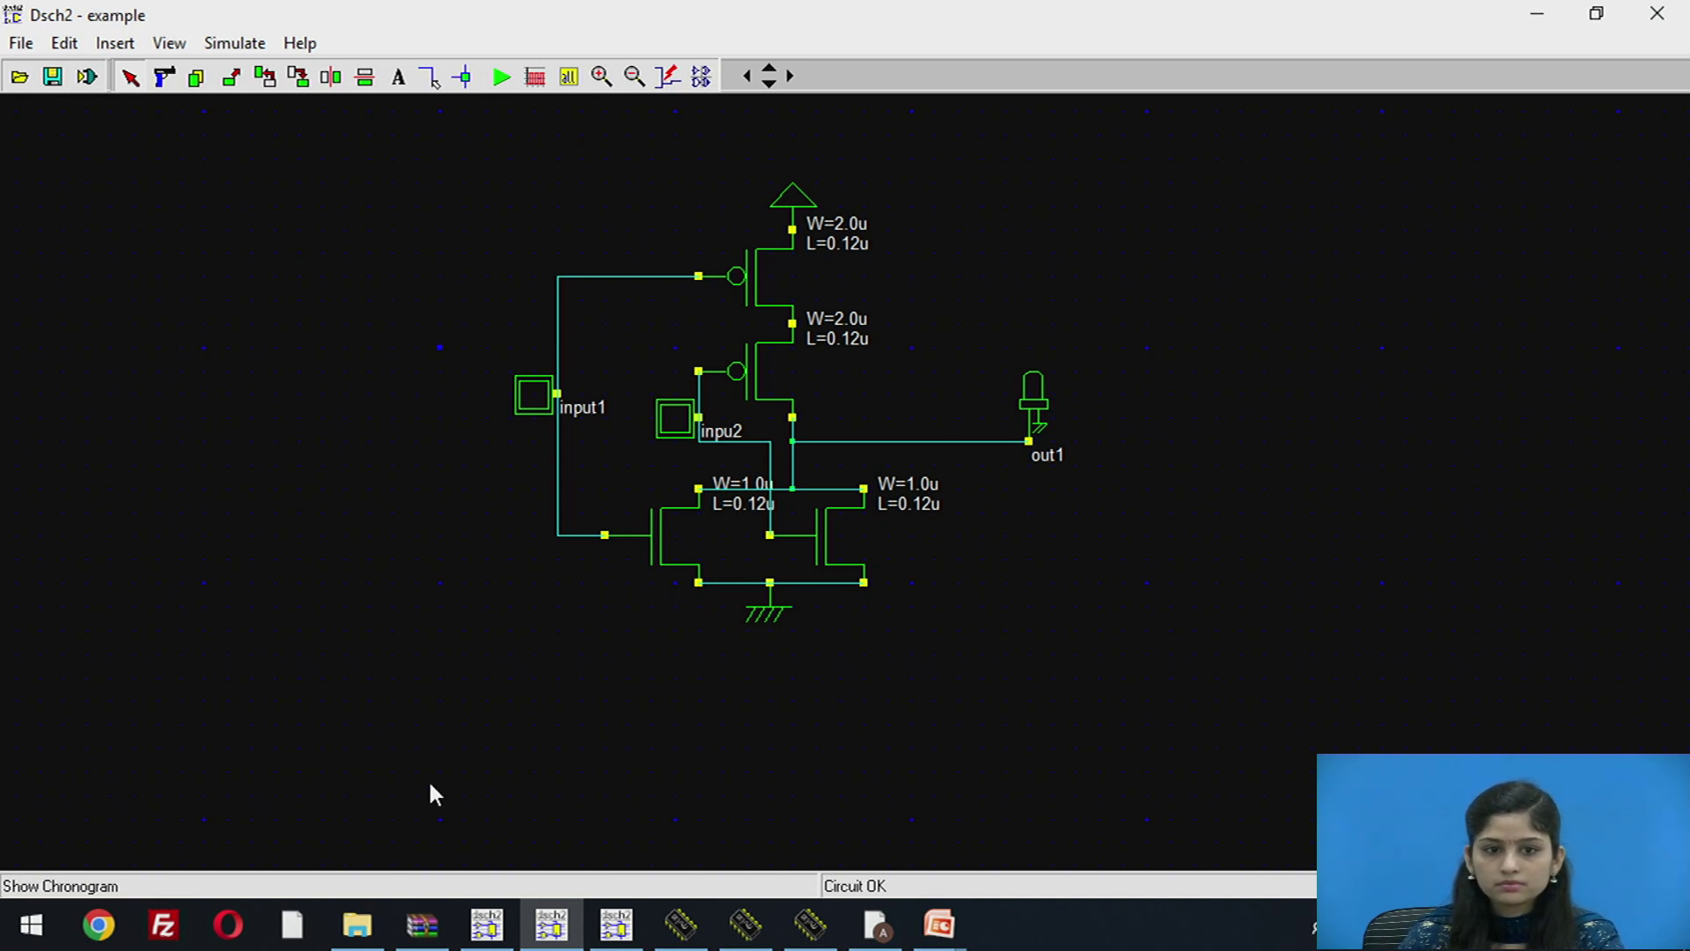
pyautogui.click(939, 924)
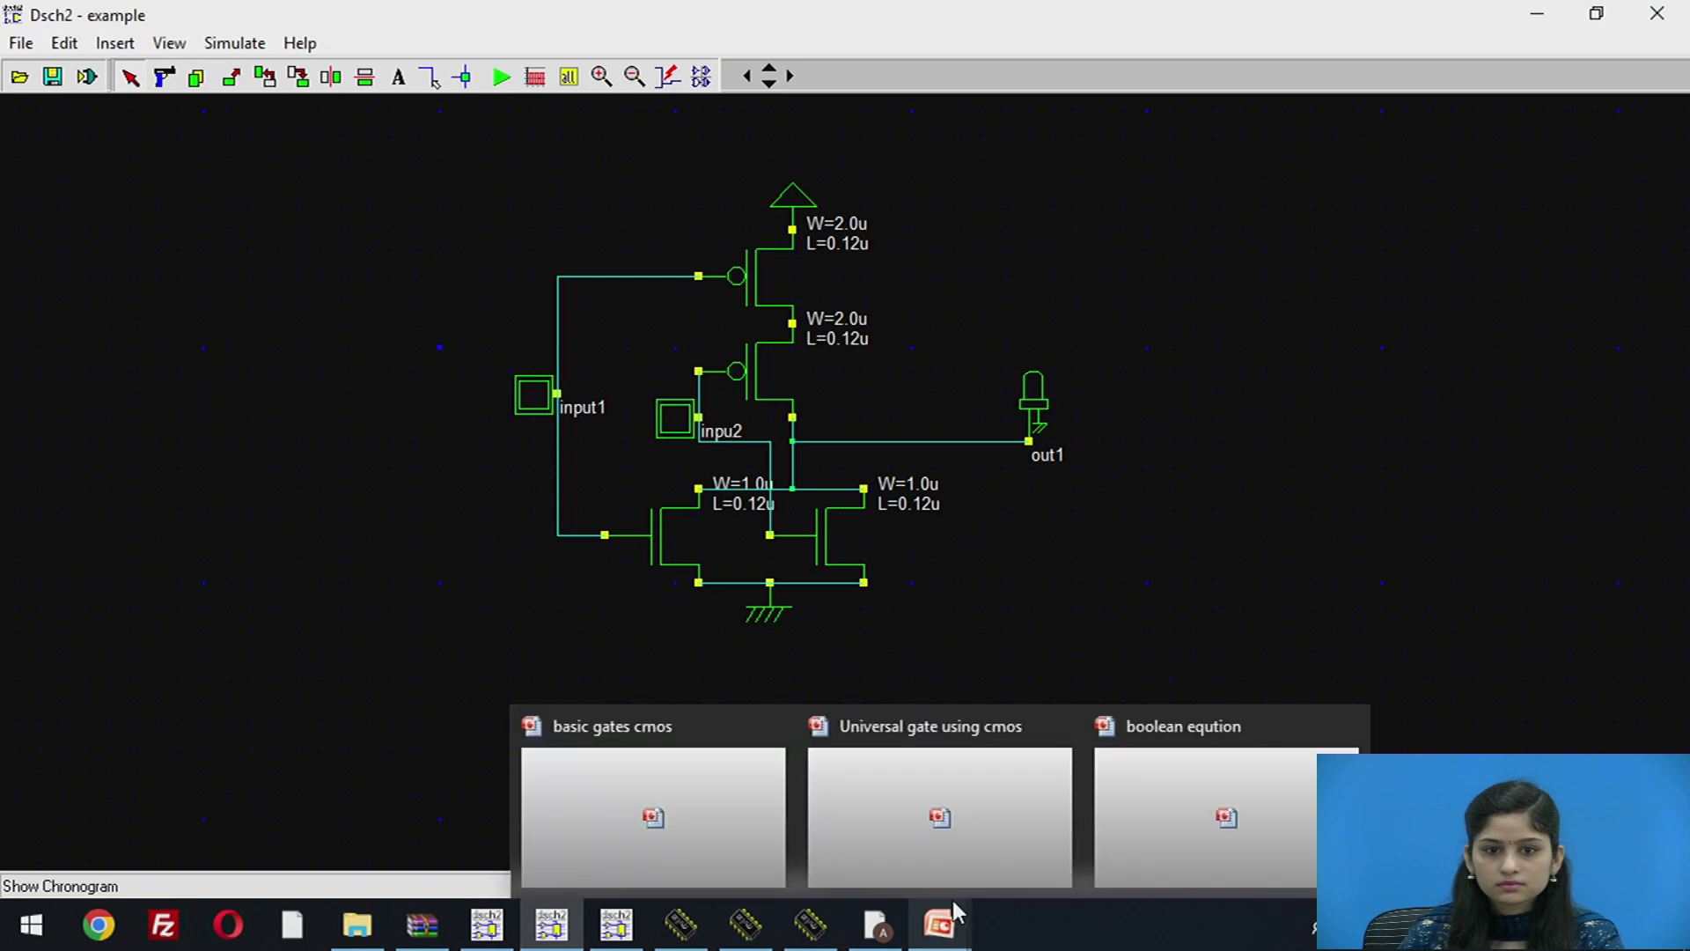
pyautogui.click(957, 850)
pyautogui.press('Down')
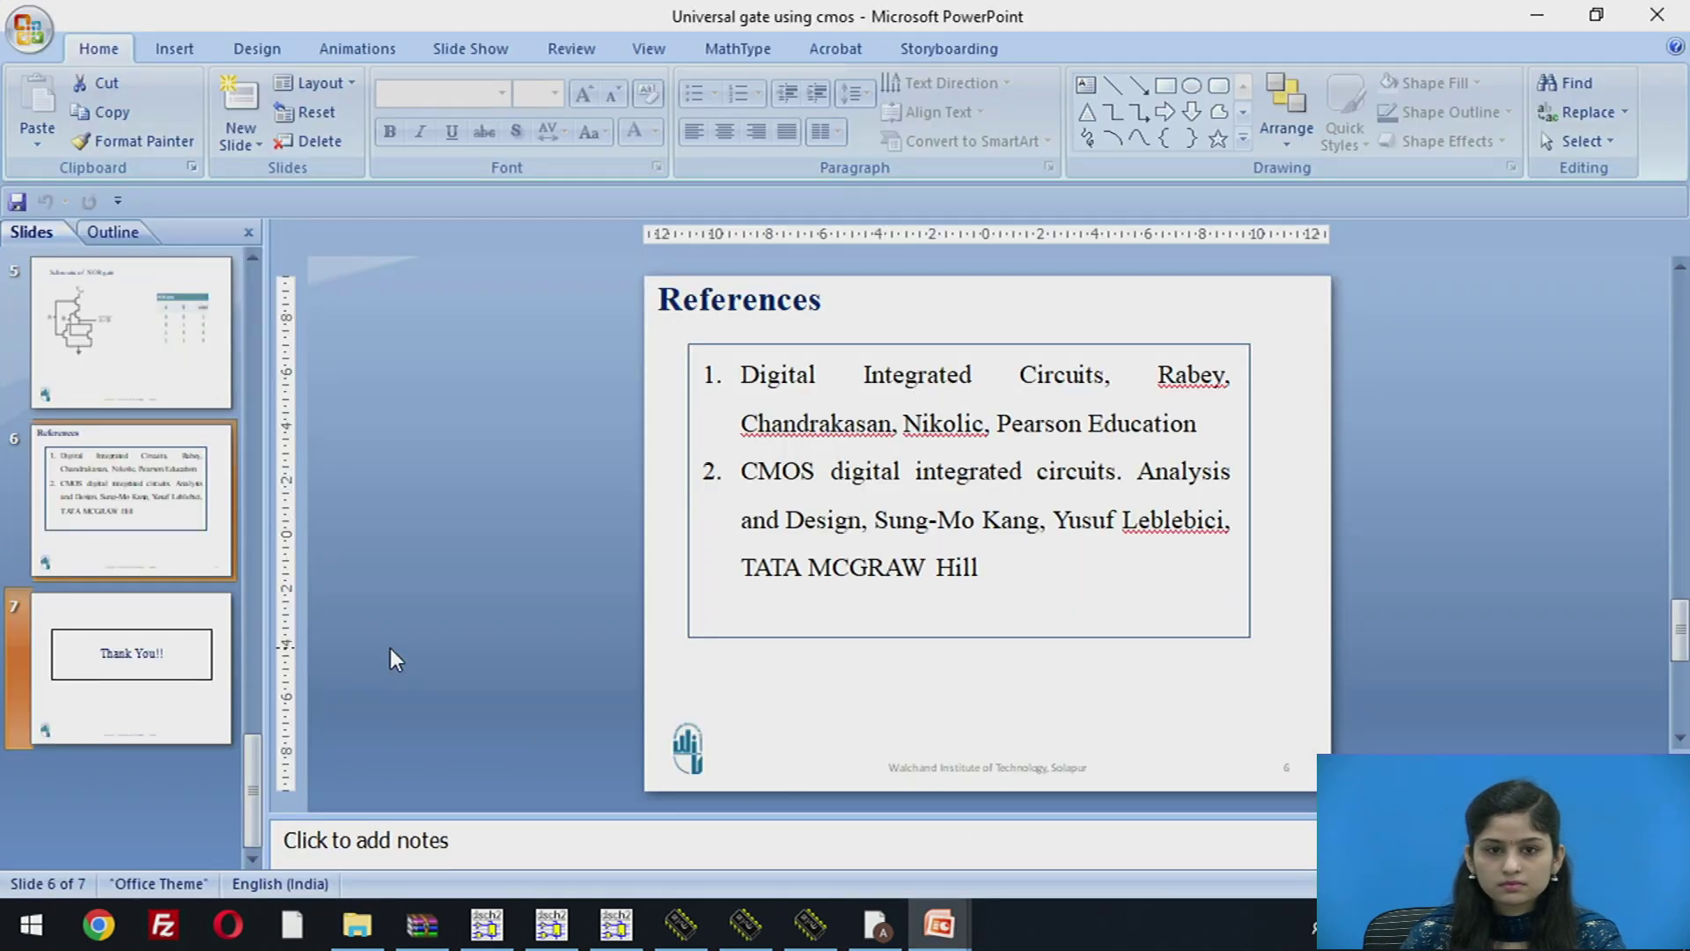